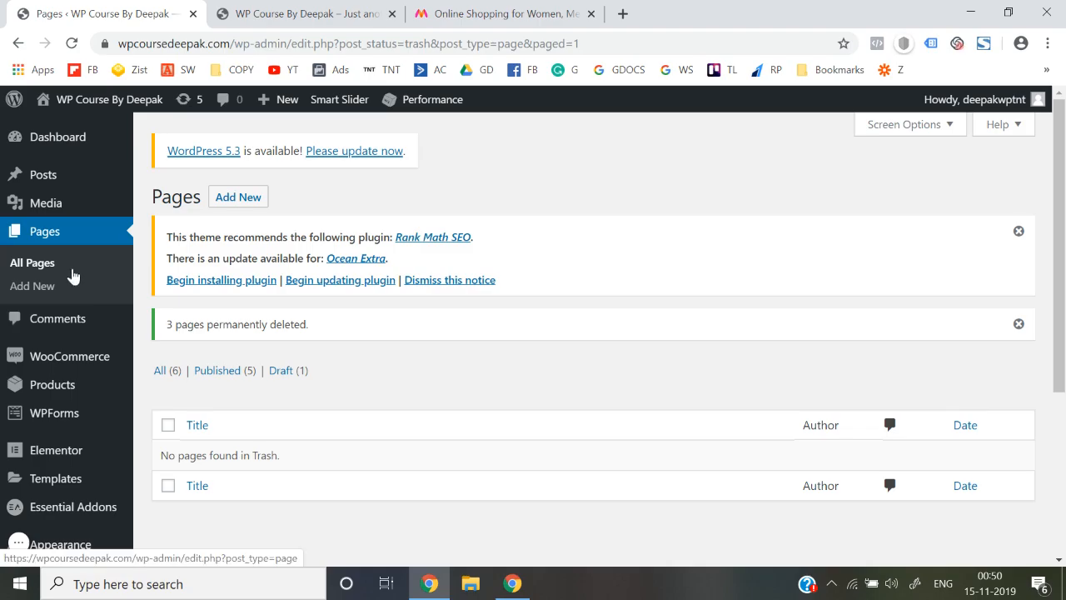
# Step: Open the WooCommerce product categories and review the list of existing categories
pyautogui.scroll(-1, 76, 305)
pyautogui.moveTo(69, 334)
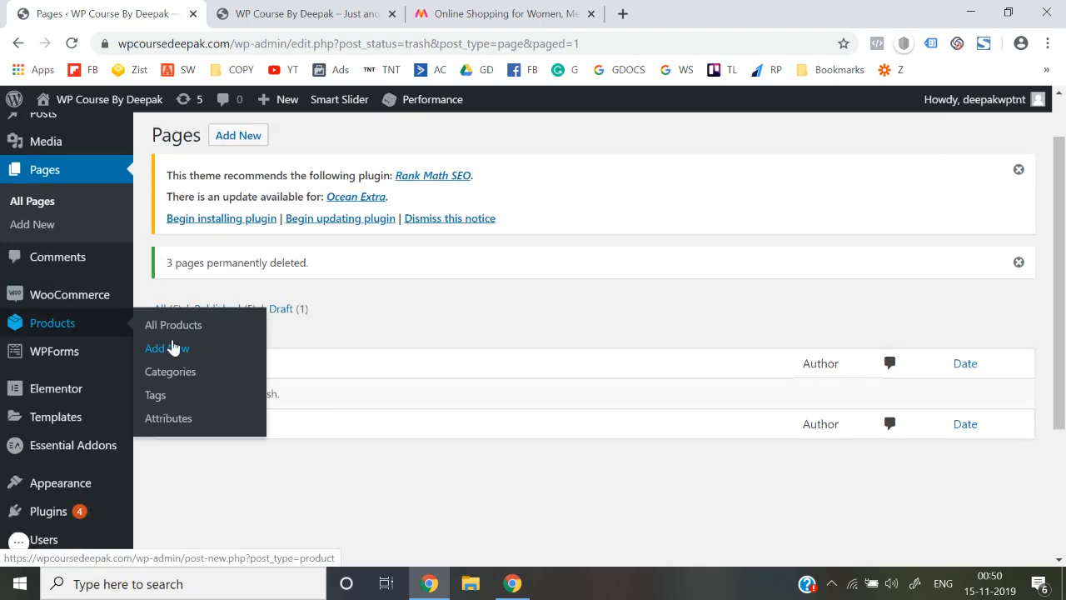
pyautogui.click(189, 384)
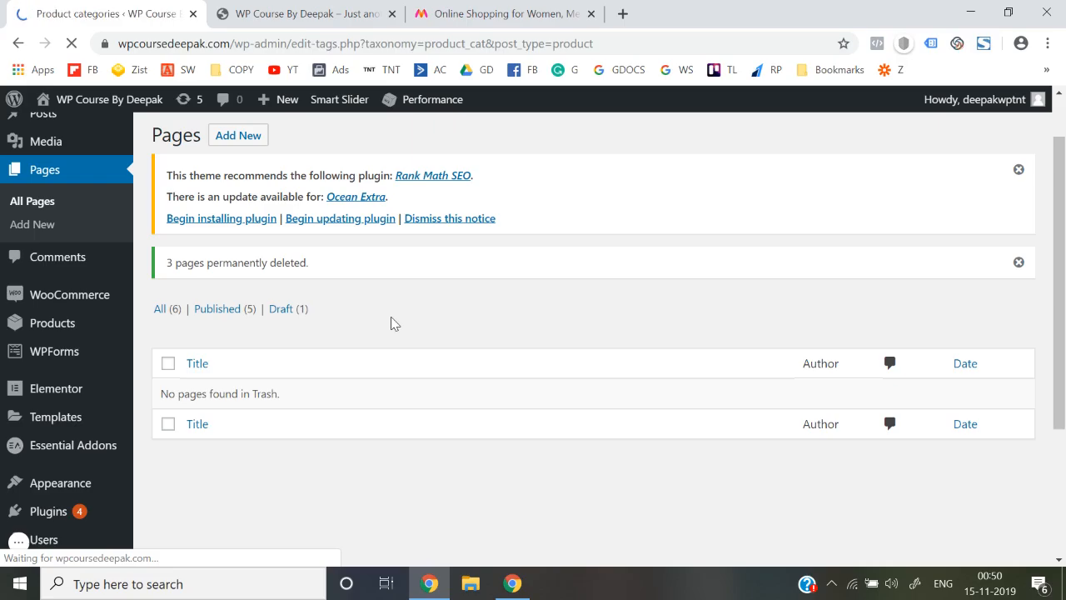
pyautogui.click(495, 13)
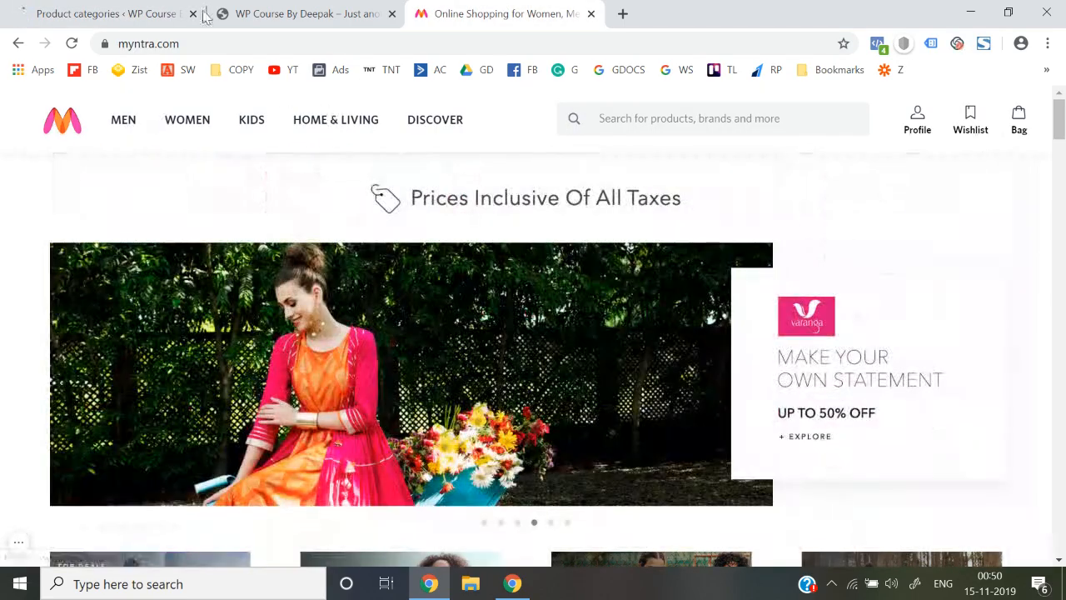
pyautogui.click(37, 12)
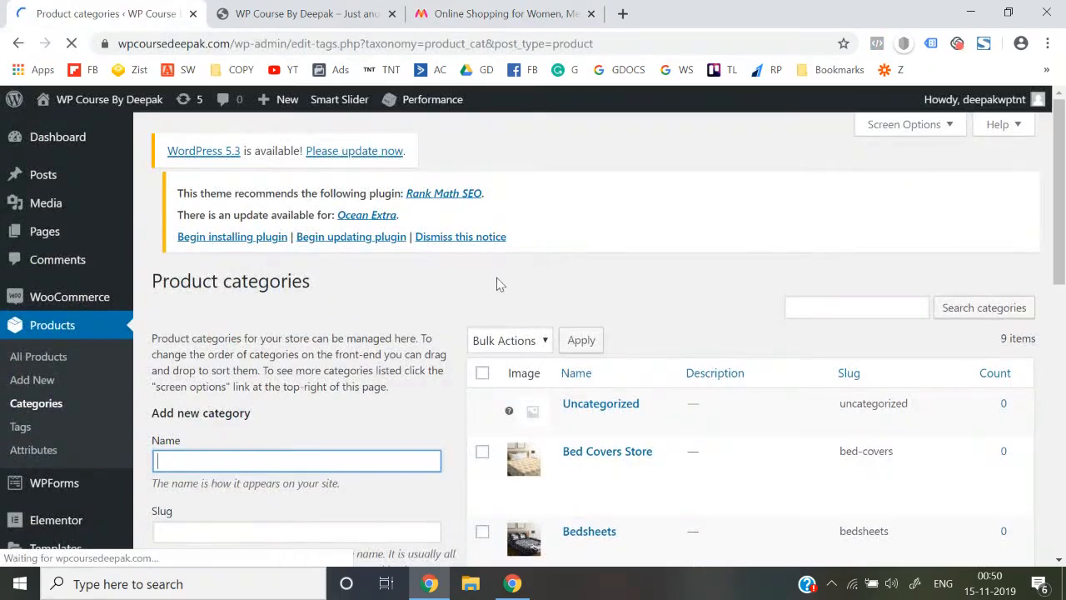
pyautogui.scroll(-9, 498, 283)
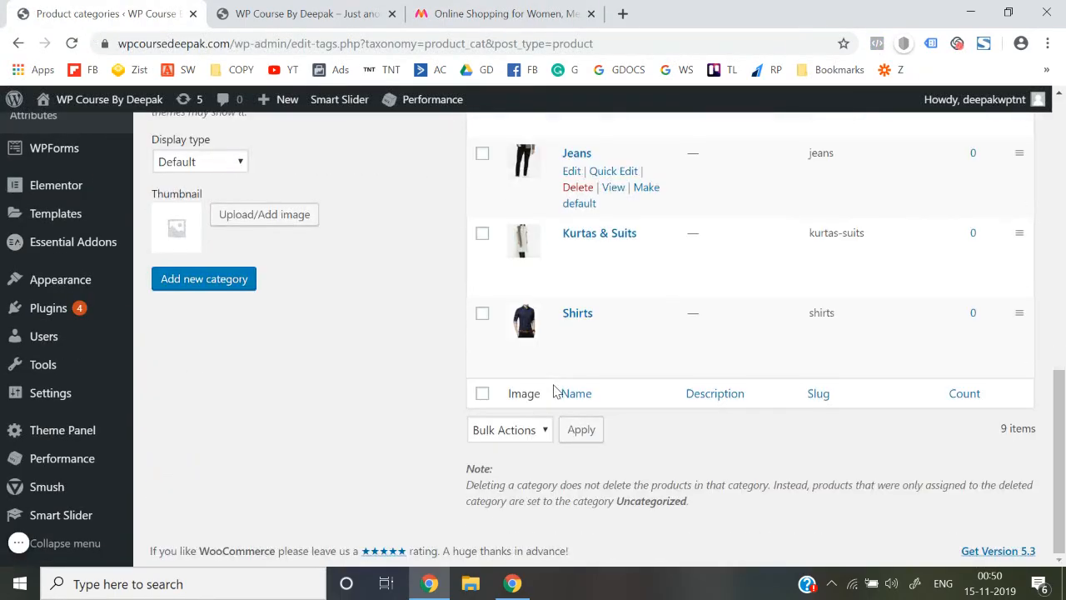
pyautogui.scroll(10, 503, 427)
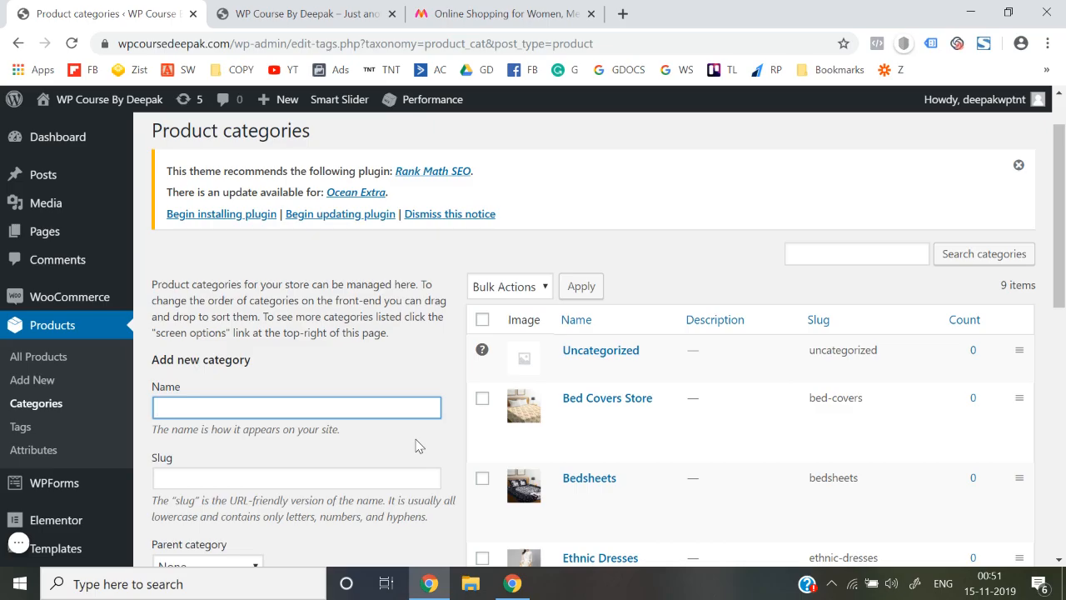
# Step: Look at the site's front page and examine the Men, Women and Home & Living navigation menus on Myntra
pyautogui.click(350, 12)
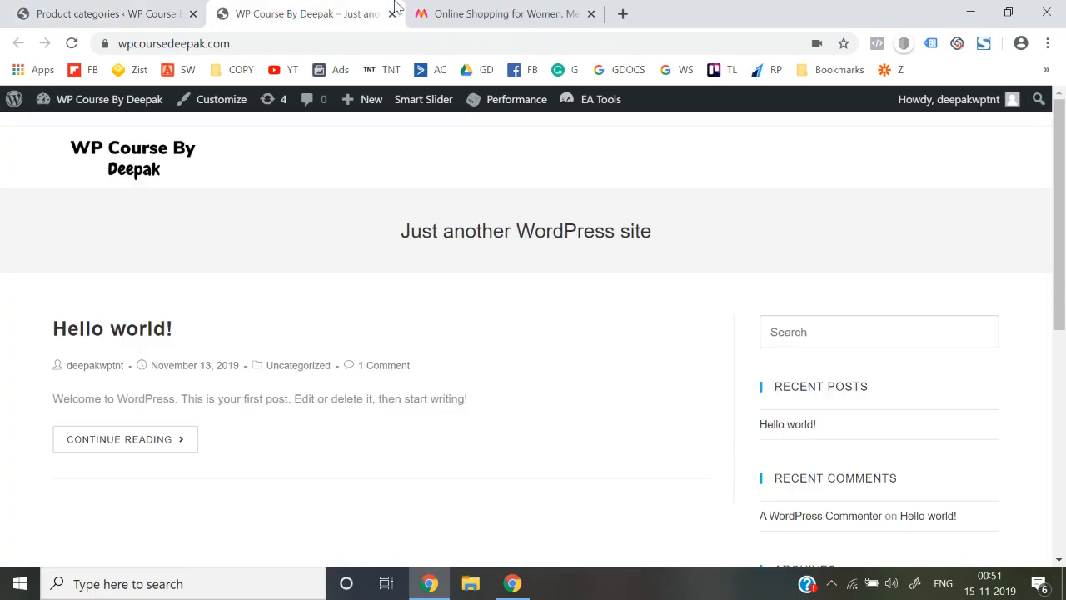
pyautogui.click(501, 8)
pyautogui.moveTo(148, 134)
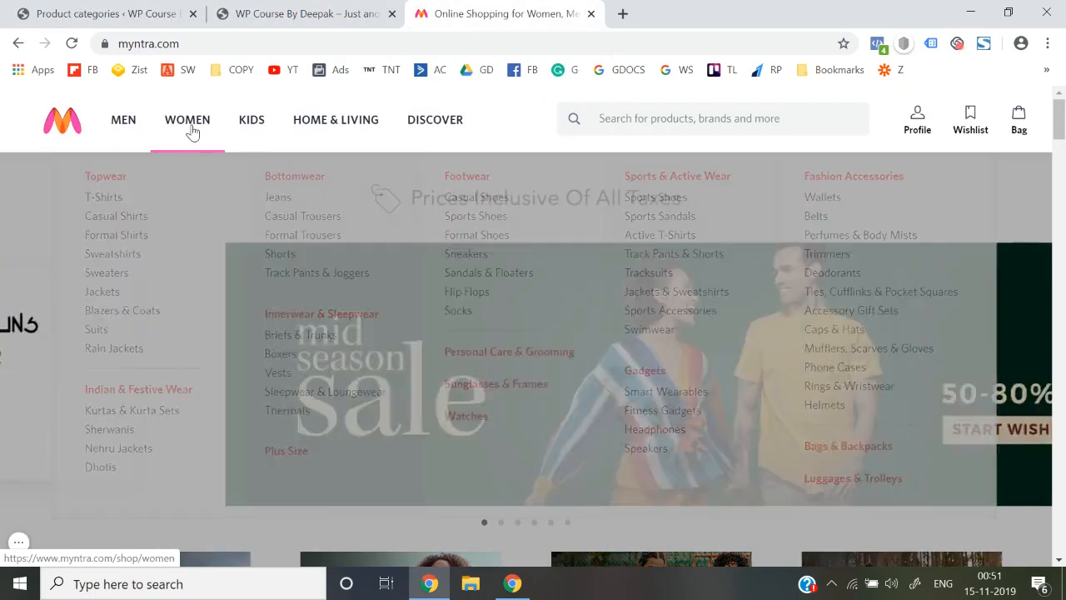
pyautogui.moveTo(197, 134)
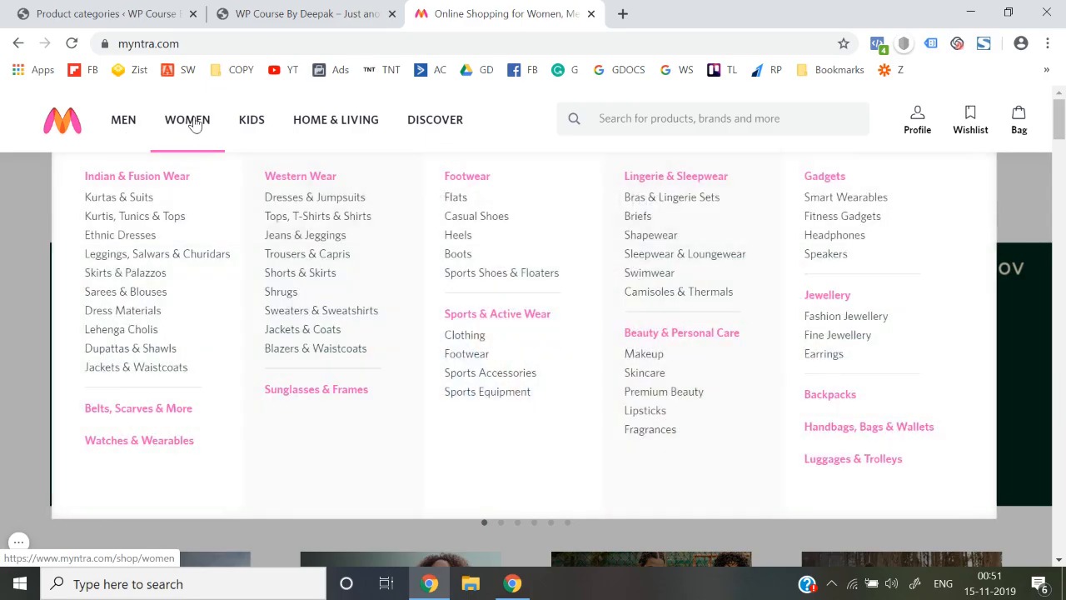
pyautogui.moveTo(303, 130)
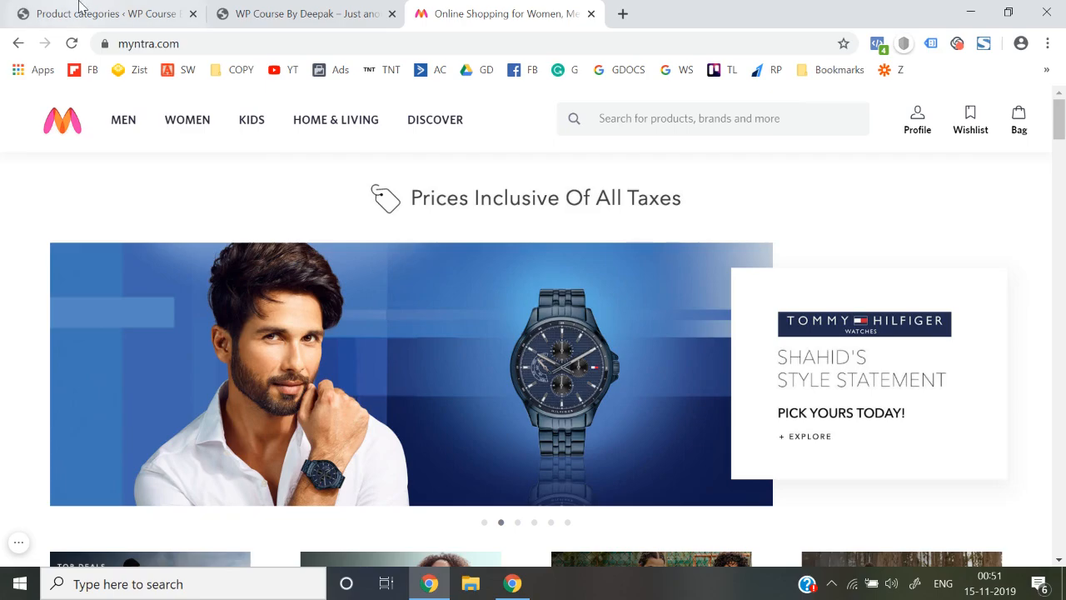
pyautogui.click(81, 6)
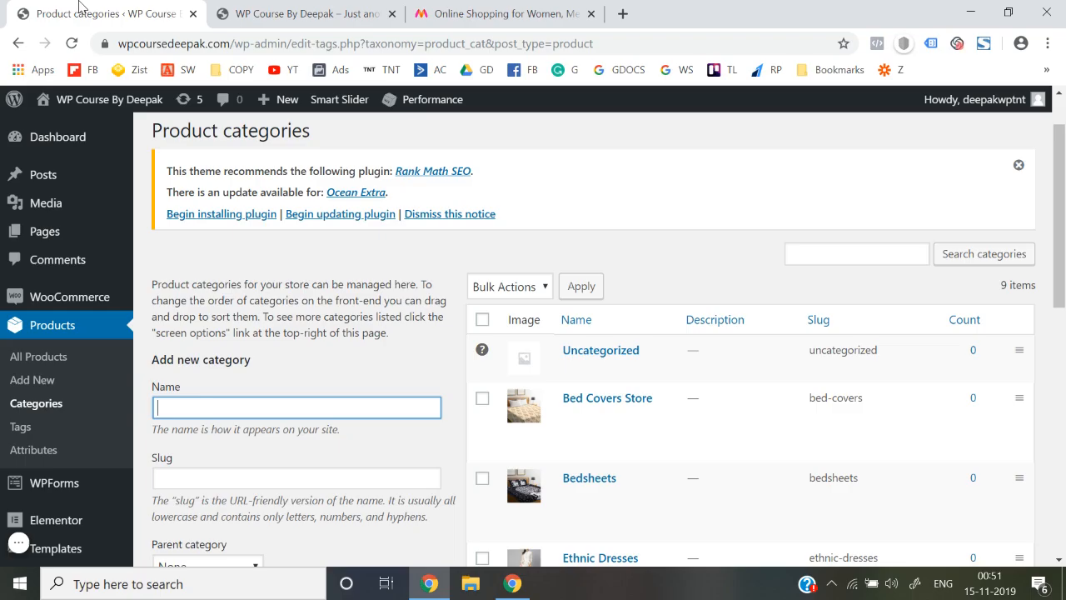
pyautogui.click(261, 7)
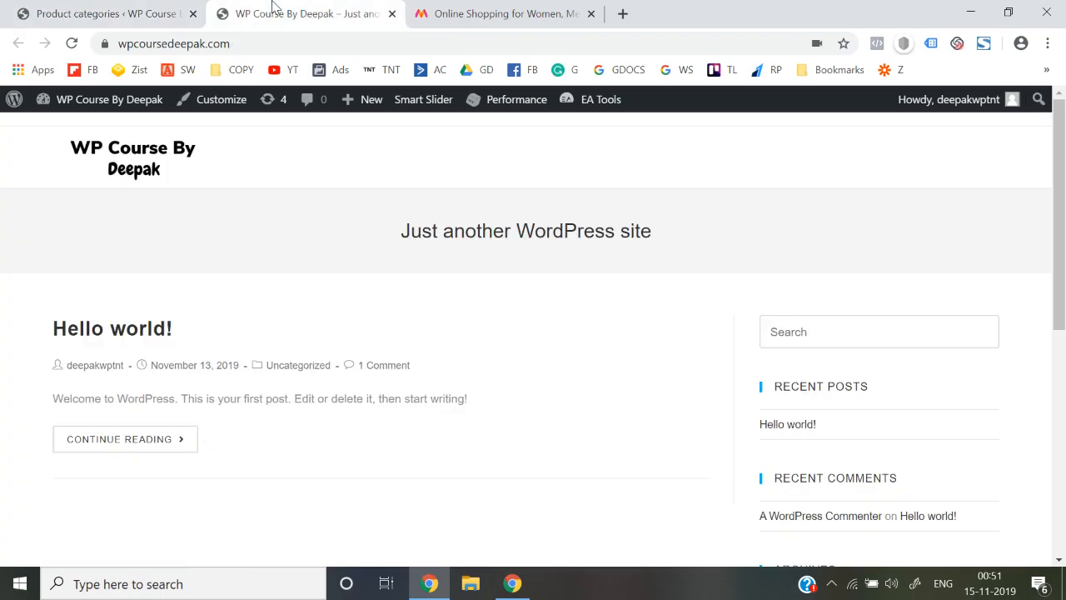
pyautogui.click(495, 8)
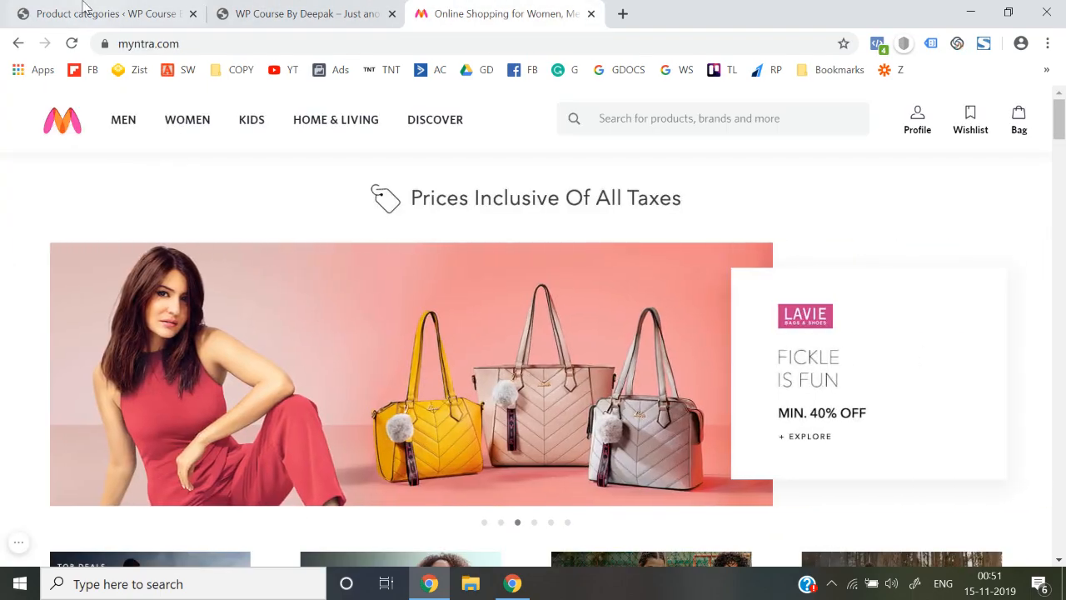
# Step: Compare the existing product categories, such as Jackets and Jeans, with the top-level departments in Myntra's navigation
pyautogui.click(93, 12)
pyautogui.scroll(-5, 683, 447)
pyautogui.scroll(-1, 681, 450)
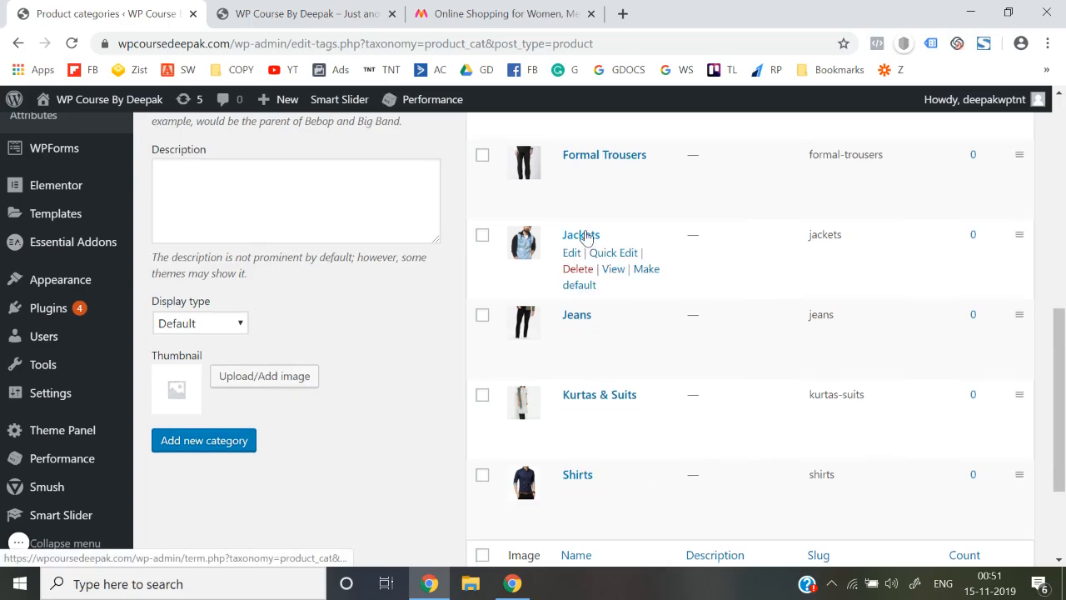
pyautogui.click(525, 11)
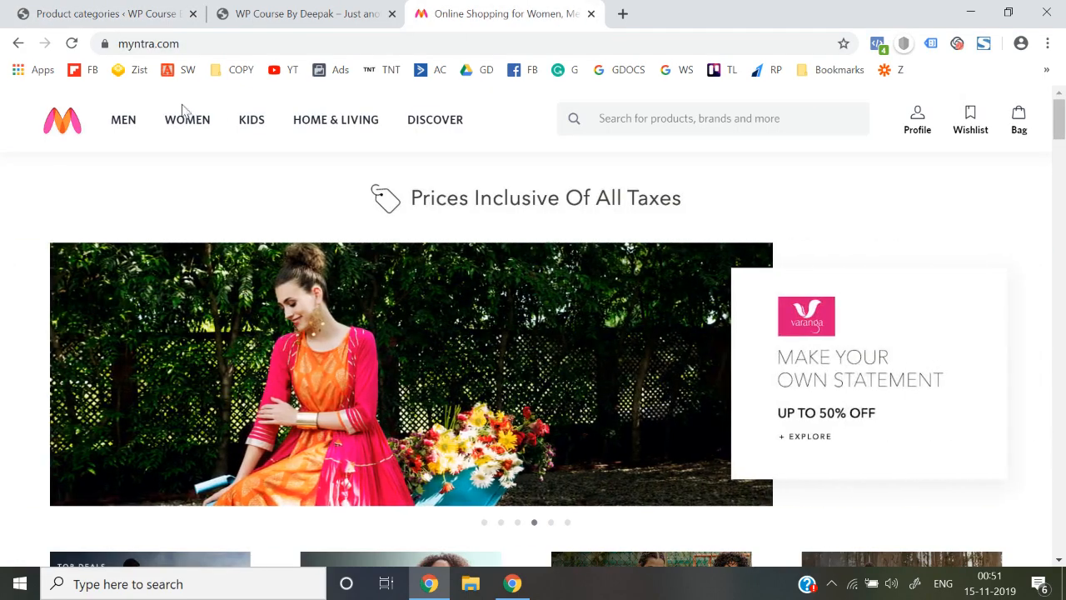
pyautogui.moveTo(122, 137)
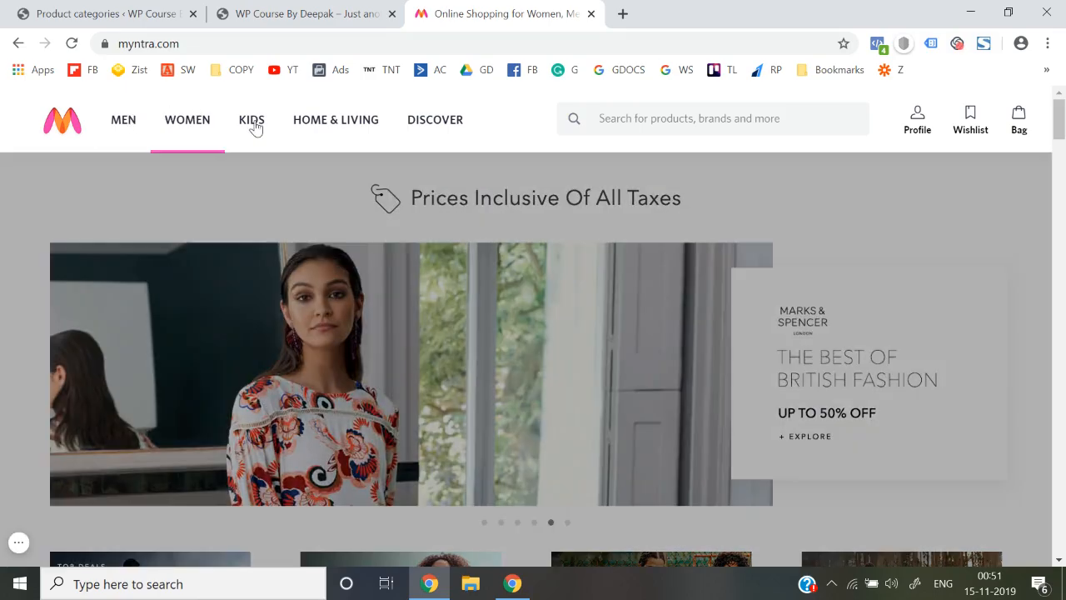
pyautogui.moveTo(348, 127)
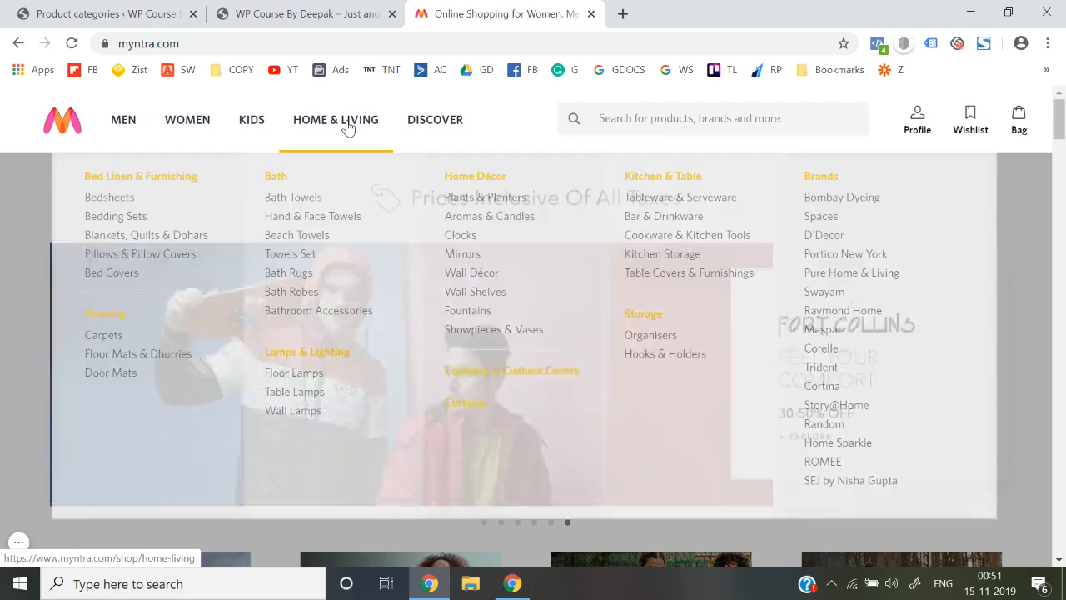
pyautogui.click(100, 14)
pyautogui.moveTo(635, 288)
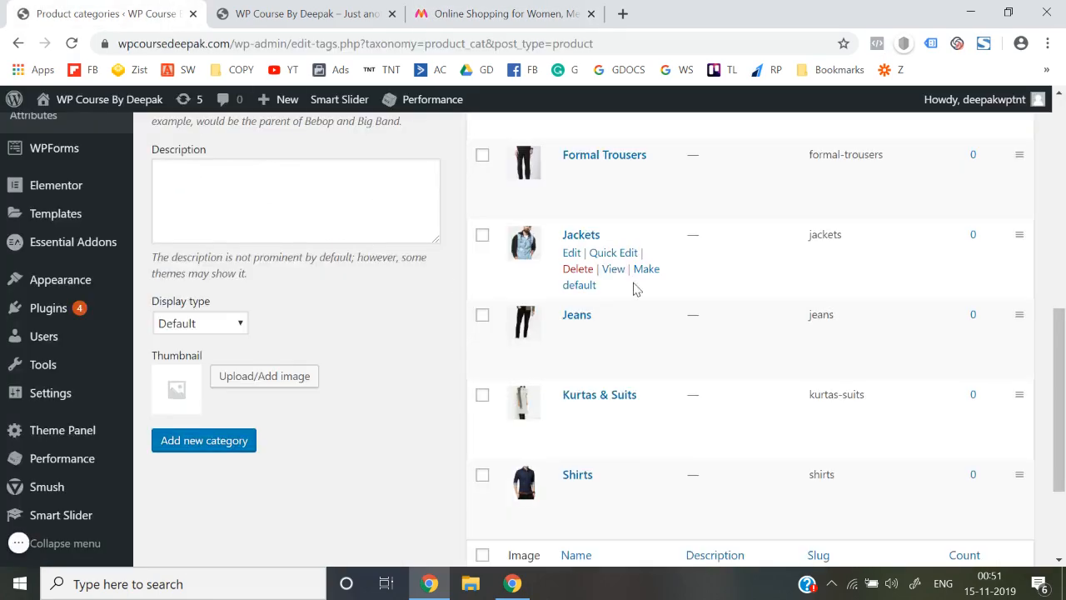
pyautogui.moveTo(607, 332)
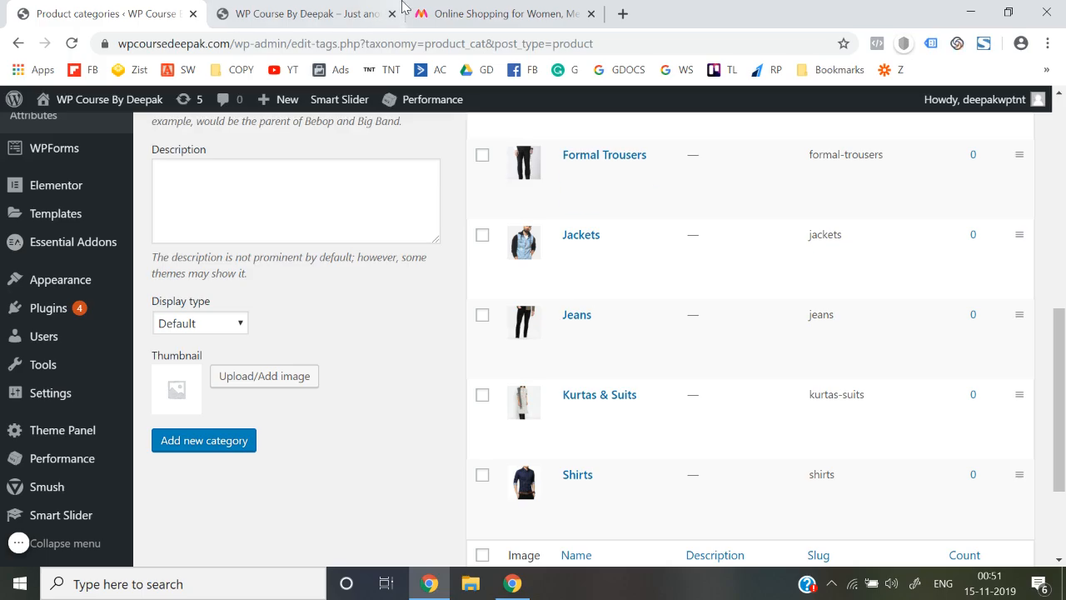
# Step: Examine Myntra's Men and Women department pages and their navigation menus as a model for the store's pages
pyautogui.click(450, 13)
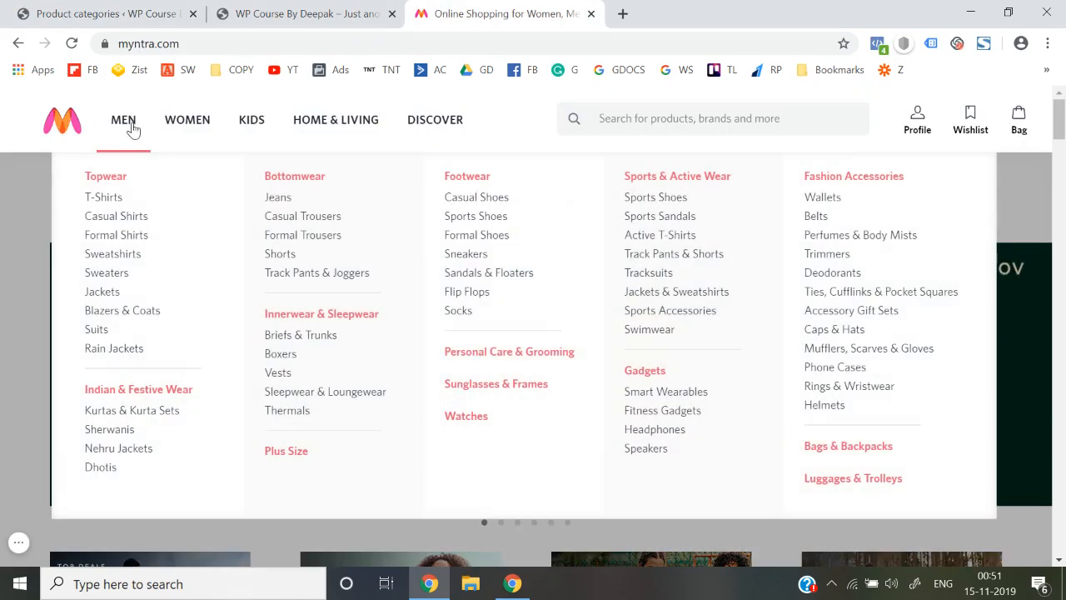
pyautogui.click(127, 125)
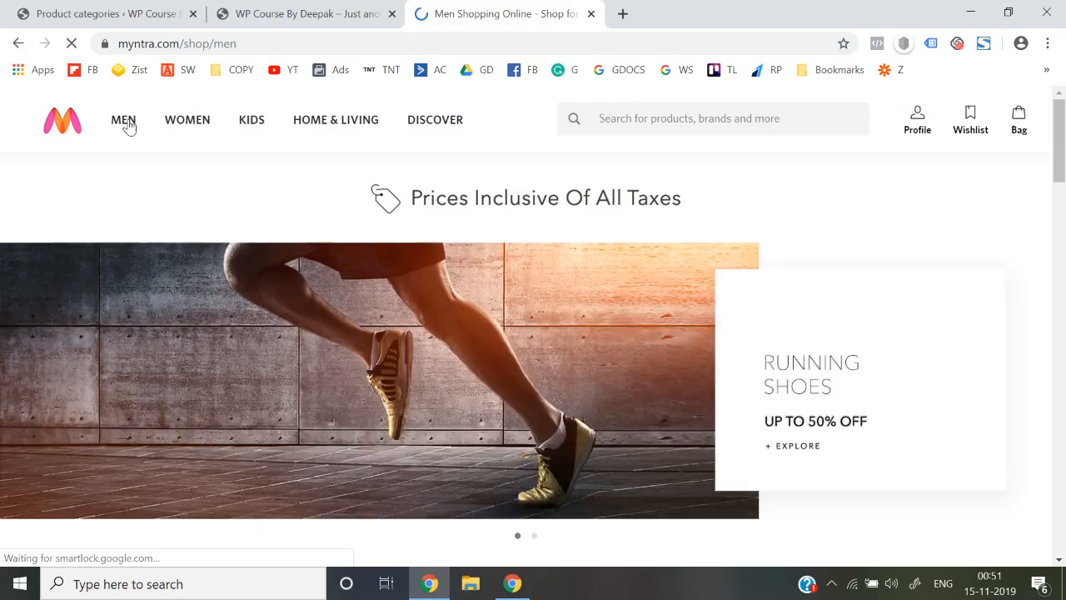
pyautogui.scroll(-5, 417, 434)
pyautogui.scroll(10, 418, 435)
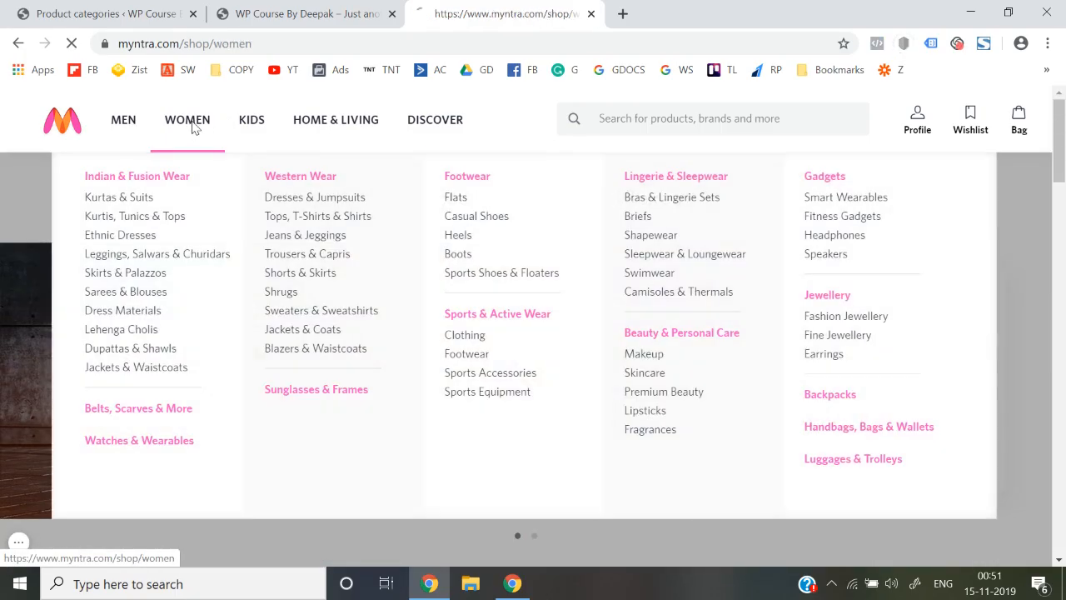
pyautogui.click(191, 125)
pyautogui.click(119, 122)
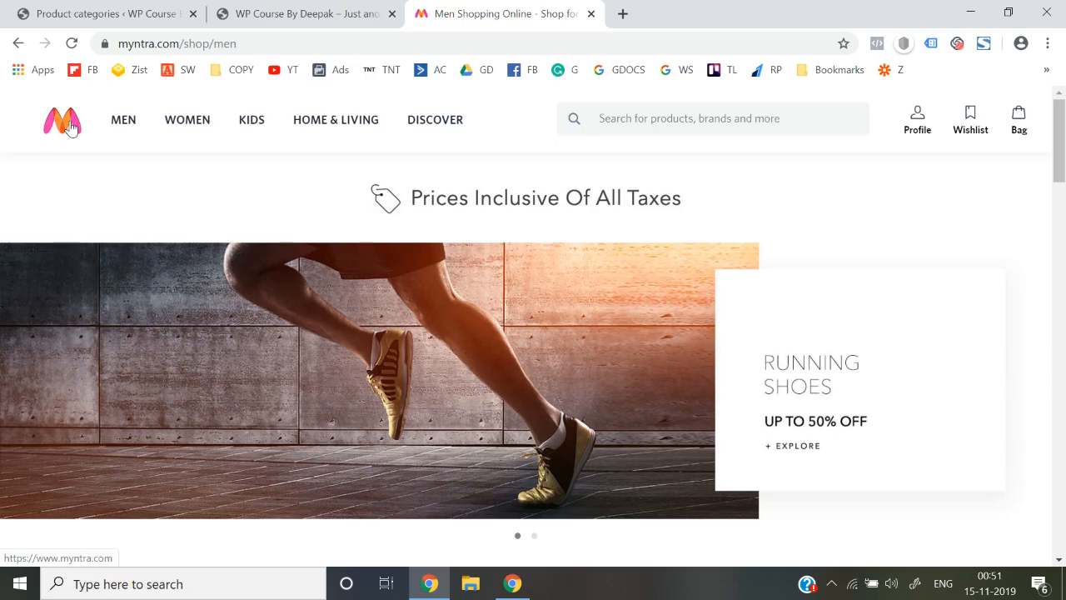
pyautogui.click(70, 125)
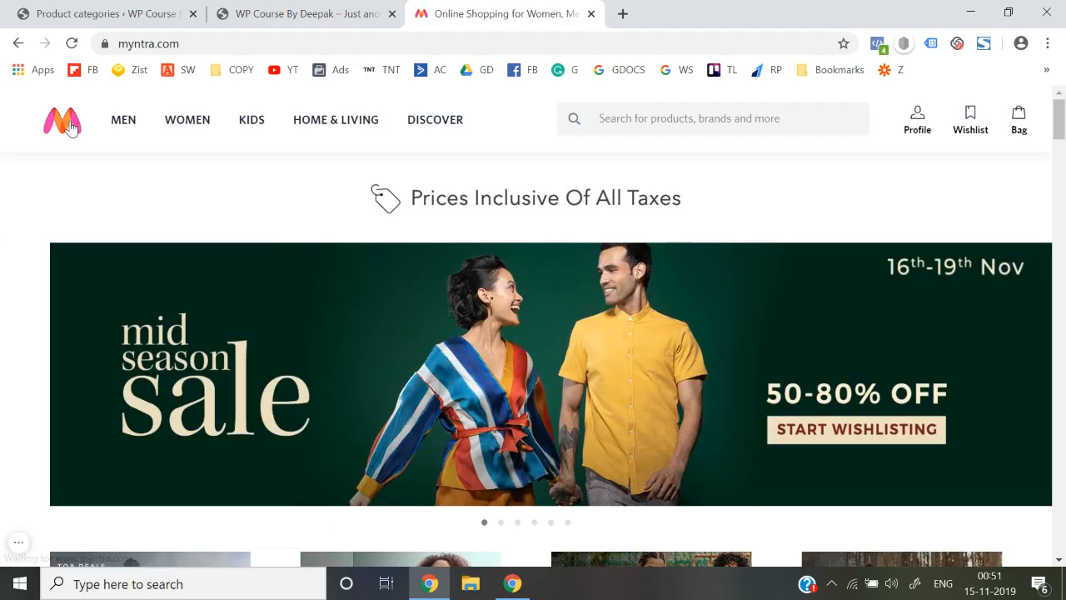
pyautogui.click(60, 8)
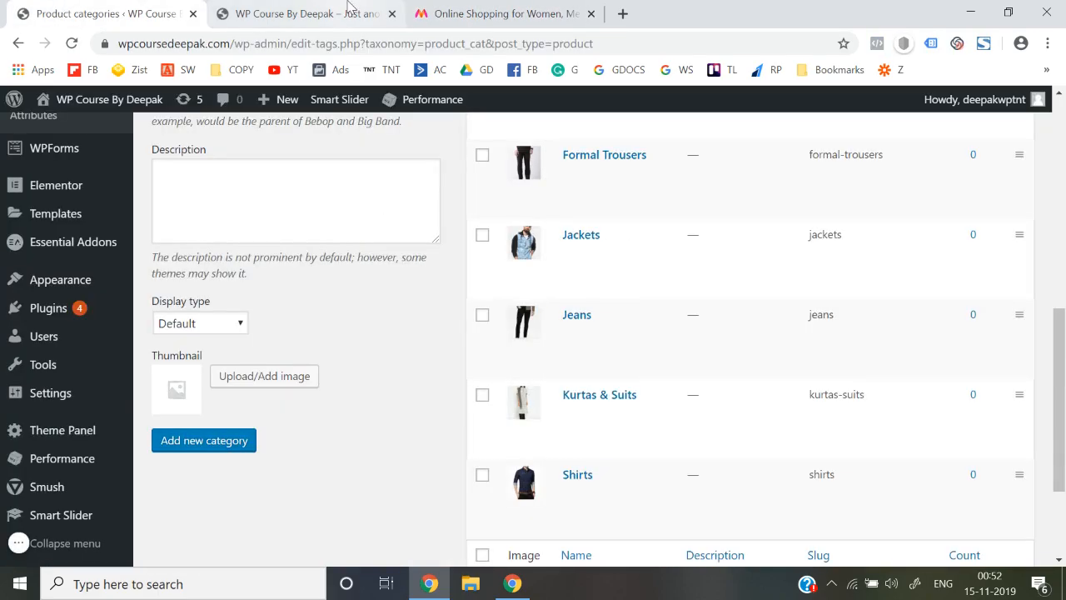
pyautogui.click(467, 14)
pyautogui.moveTo(179, 138)
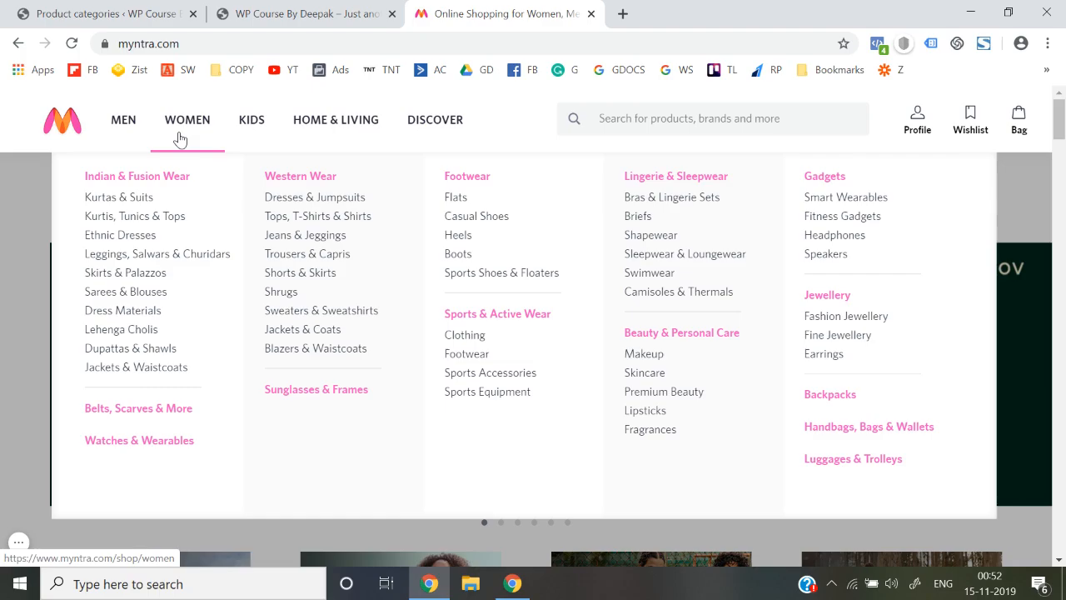
# Step: Return to the WordPress admin, create a new page titled "Men" and publish it
pyautogui.click(127, 8)
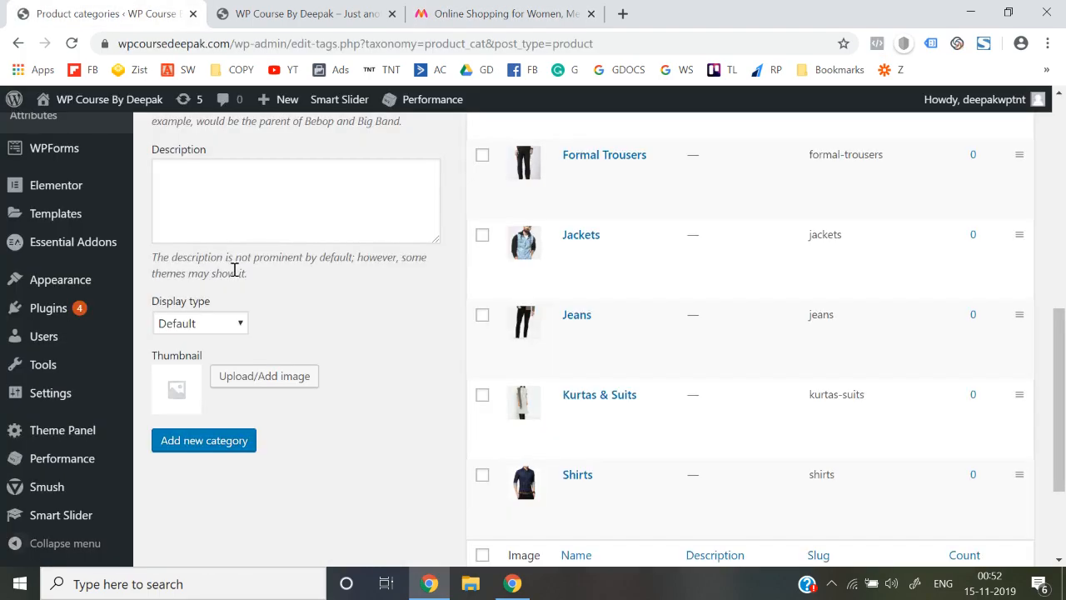
pyautogui.scroll(6, 234, 270)
pyautogui.scroll(2, 104, 276)
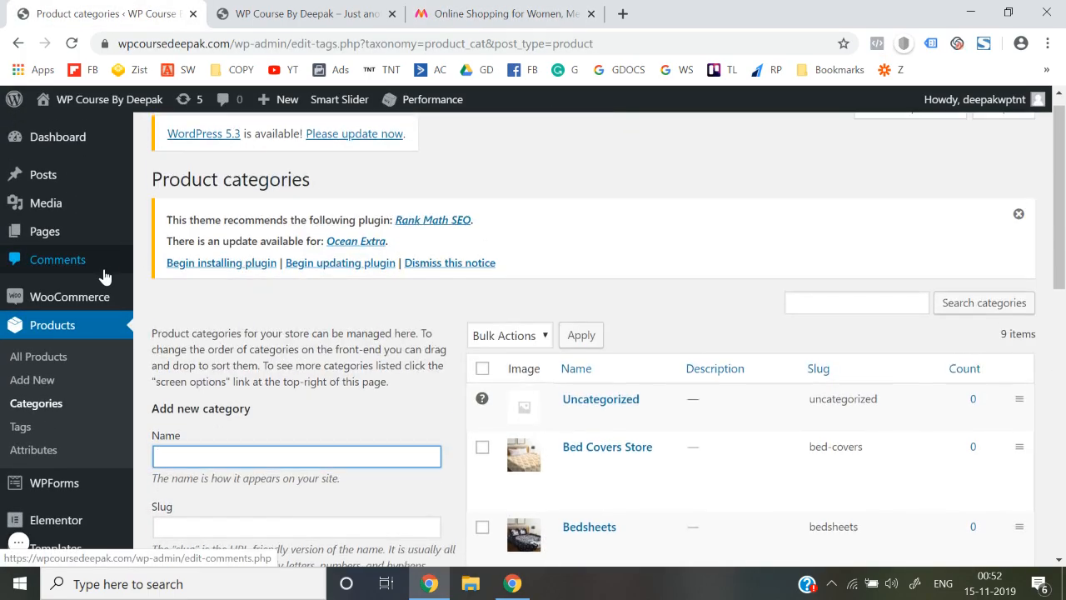
pyautogui.moveTo(52, 232)
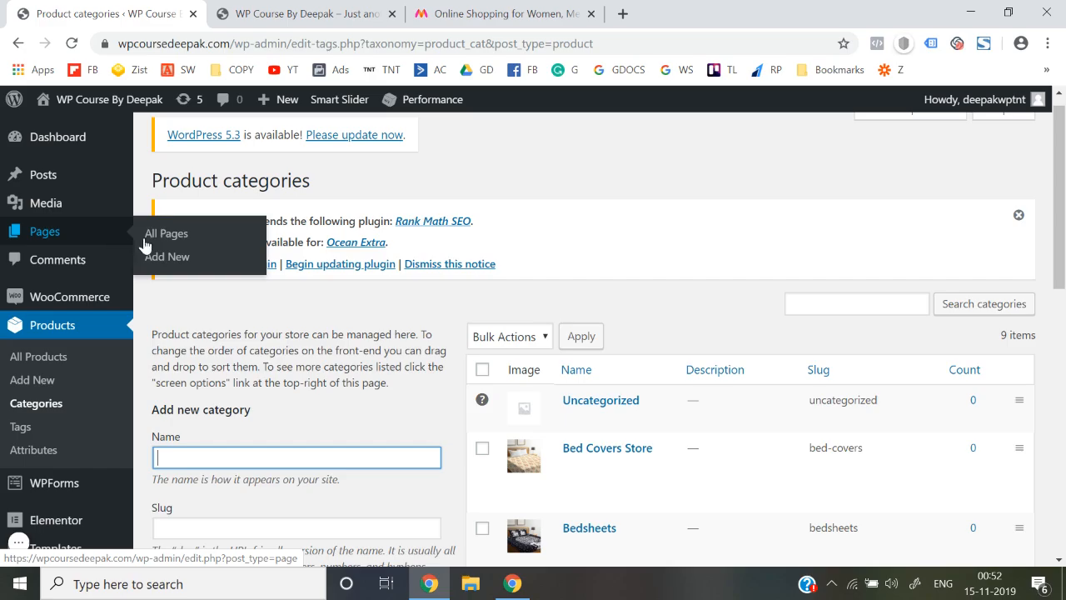
pyautogui.click(166, 260)
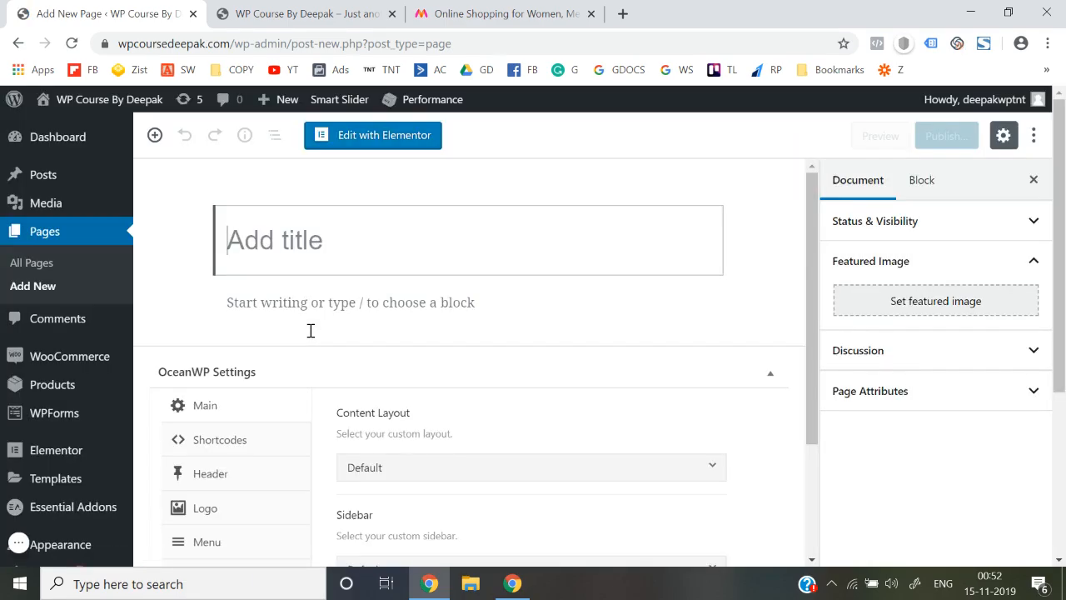
pyautogui.write('Men')
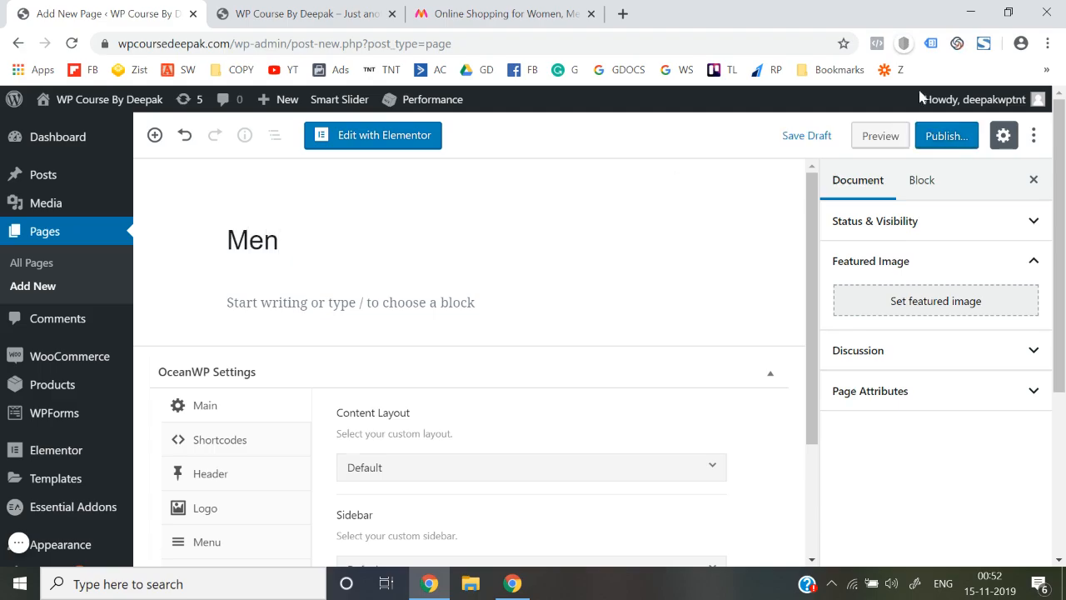
pyautogui.click(947, 140)
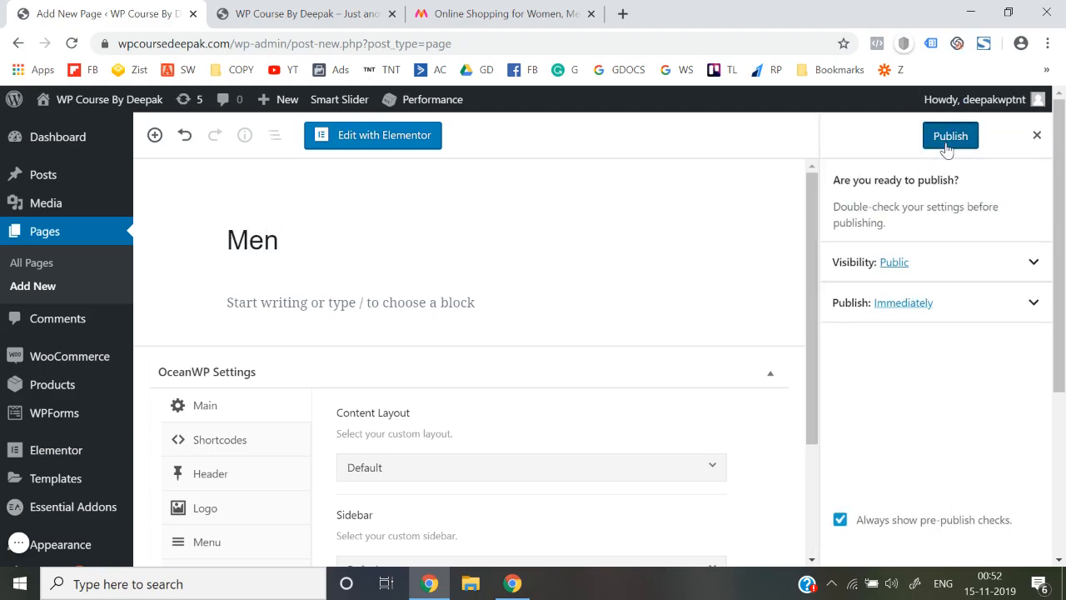
pyautogui.click(947, 145)
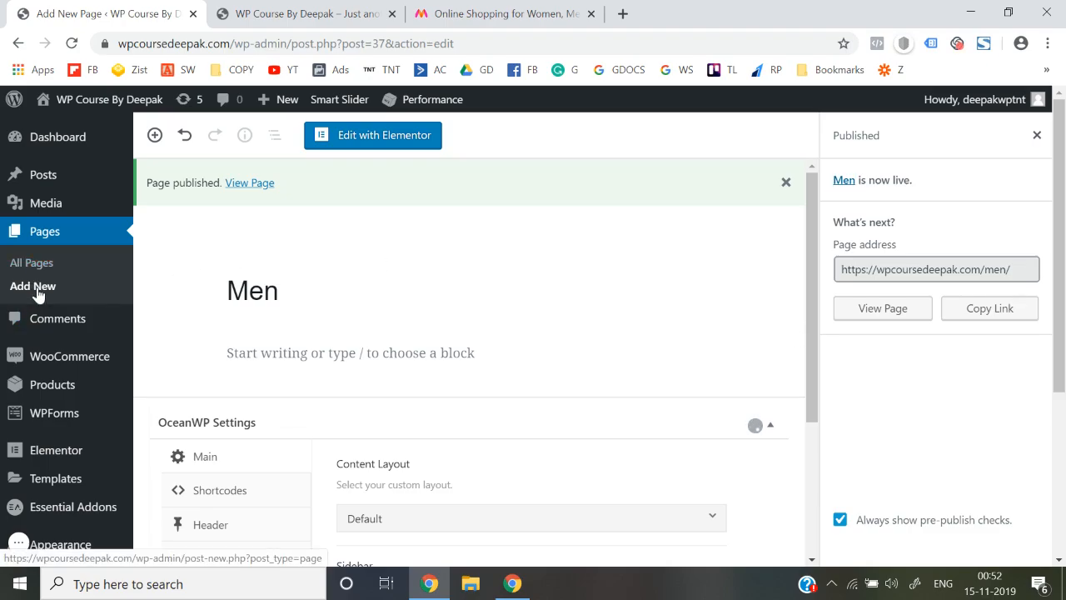
# Step: Create another new page titled "Women" and publish it
pyautogui.click(37, 291)
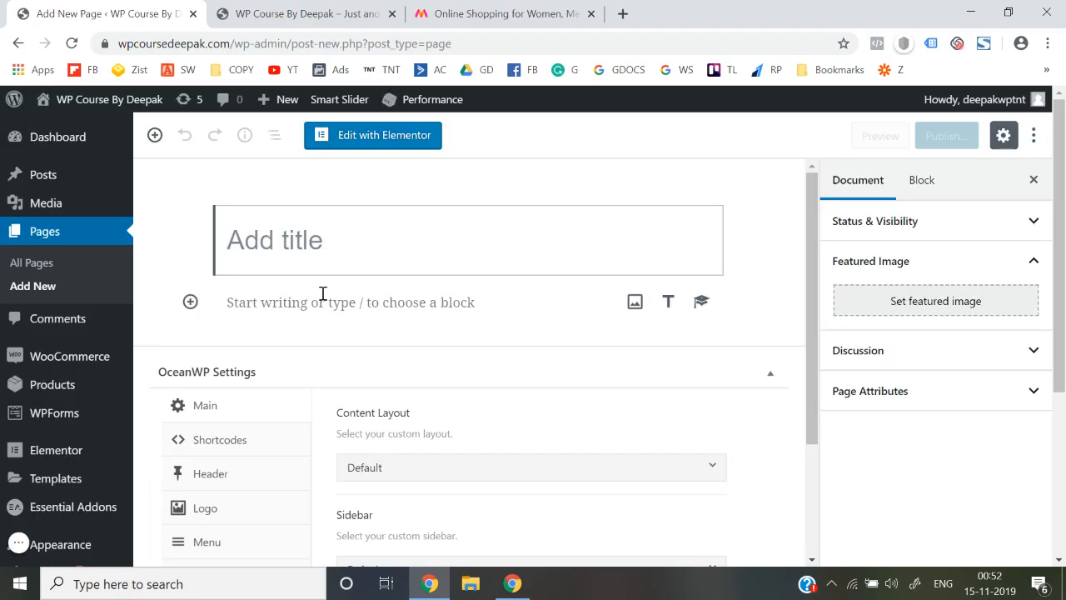
pyautogui.write('WOmen')
pyautogui.press('BackSpace')
pyautogui.press('BackSpace')
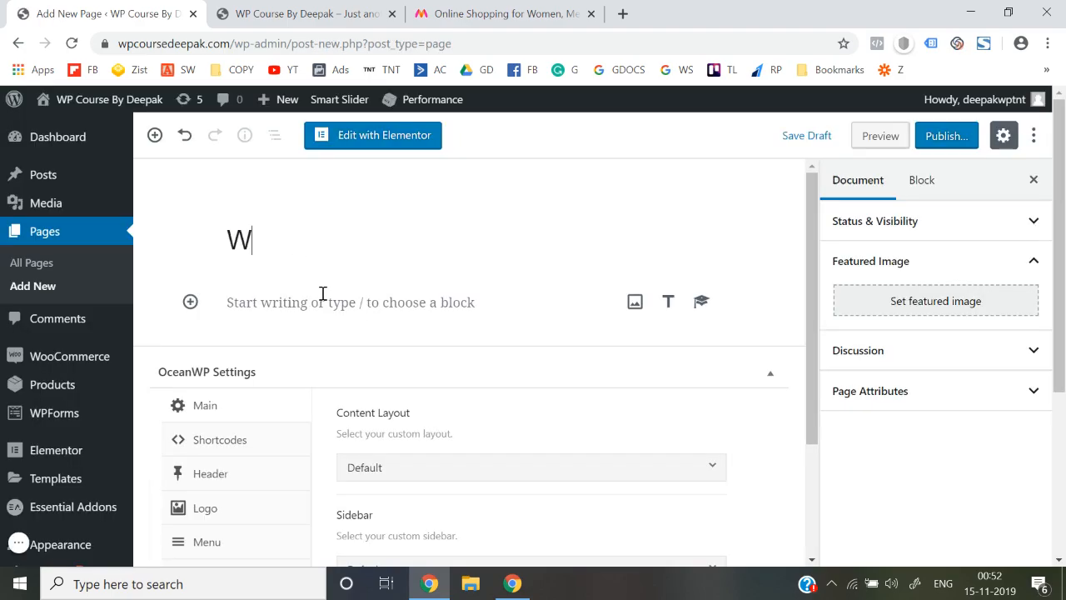
pyautogui.write('men')
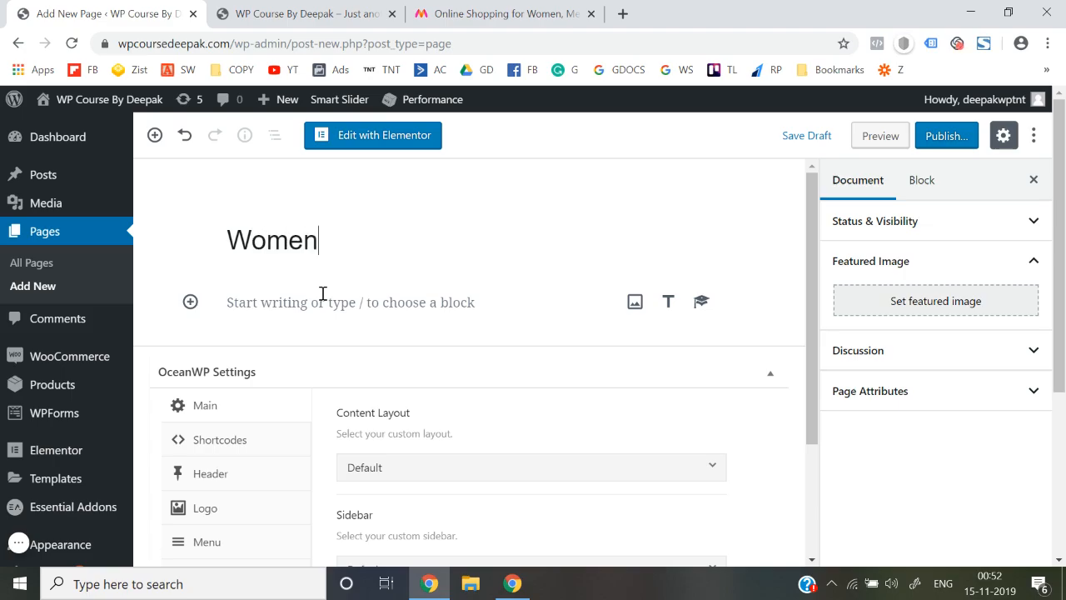
pyautogui.click(927, 139)
pyautogui.click(952, 138)
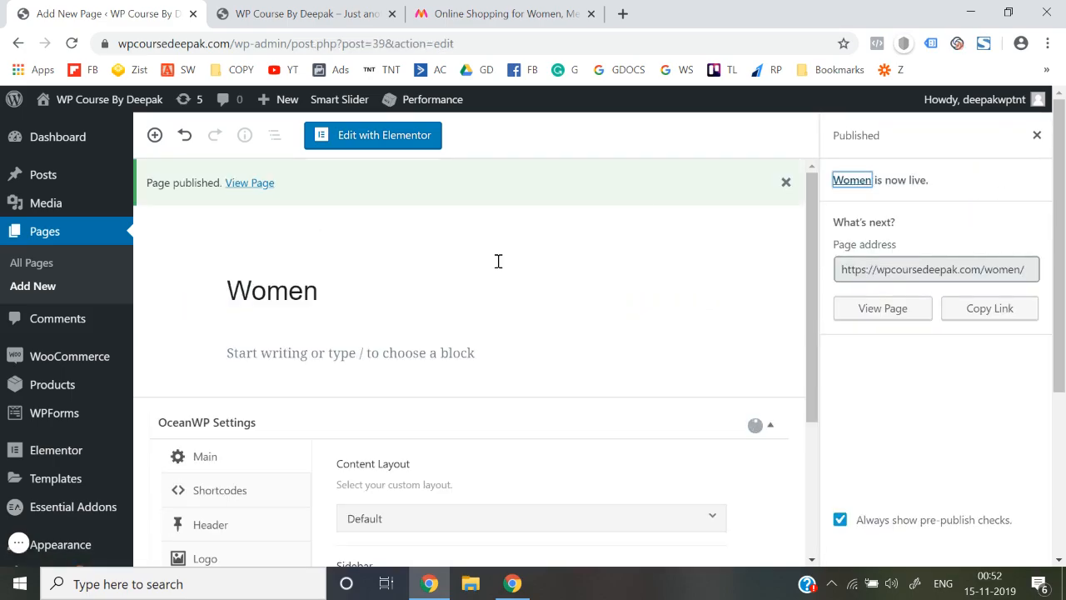
# Step: Check the third department's name on Myntra, then create a new page titled "Home & Living" and publish it
pyautogui.click(36, 286)
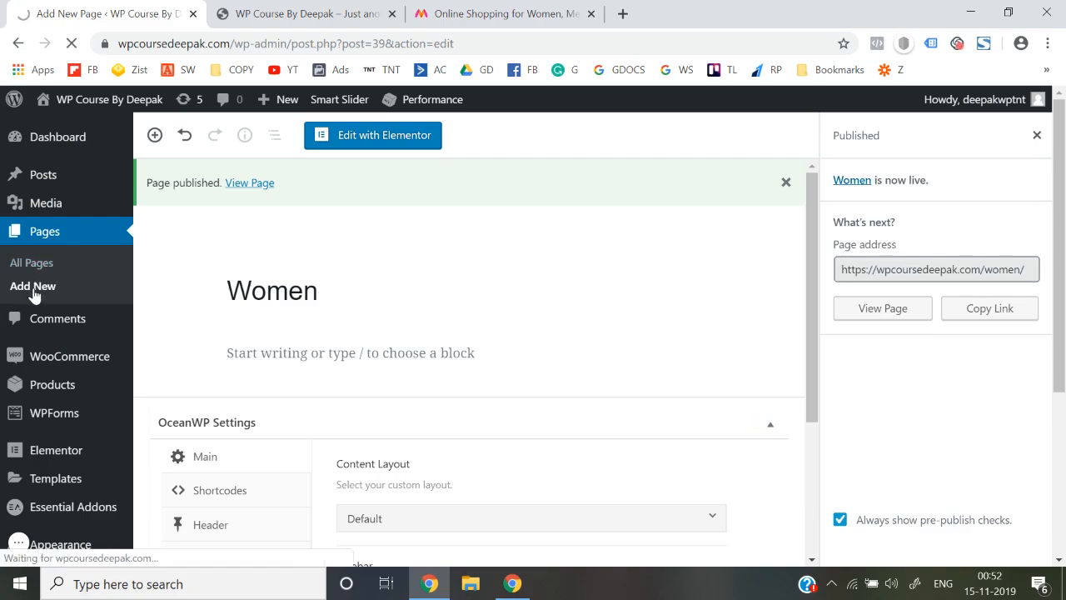
pyautogui.click(546, 12)
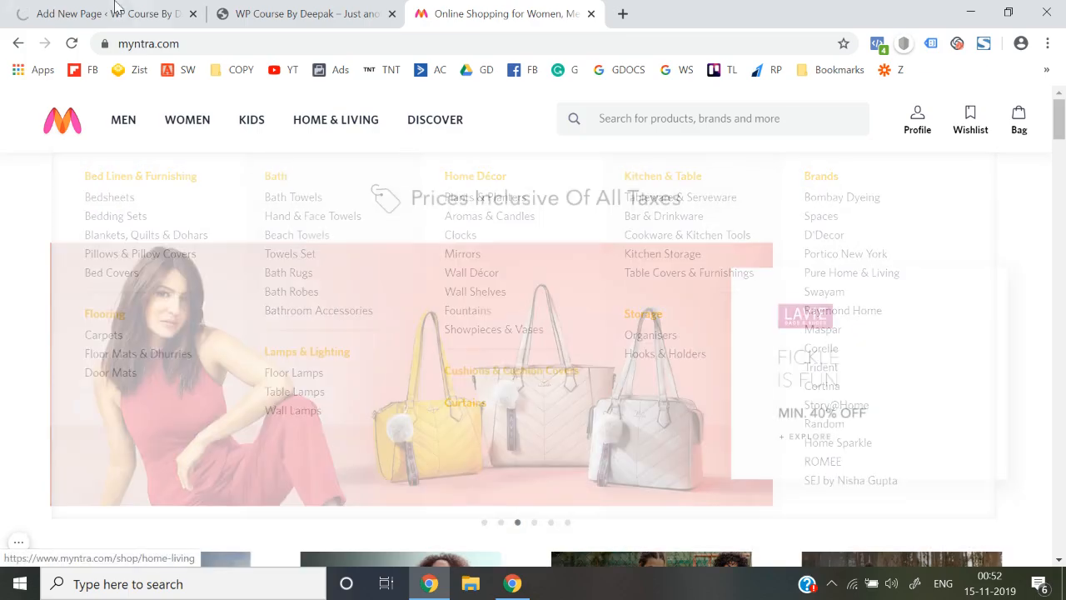
pyautogui.click(116, 10)
pyautogui.click(305, 292)
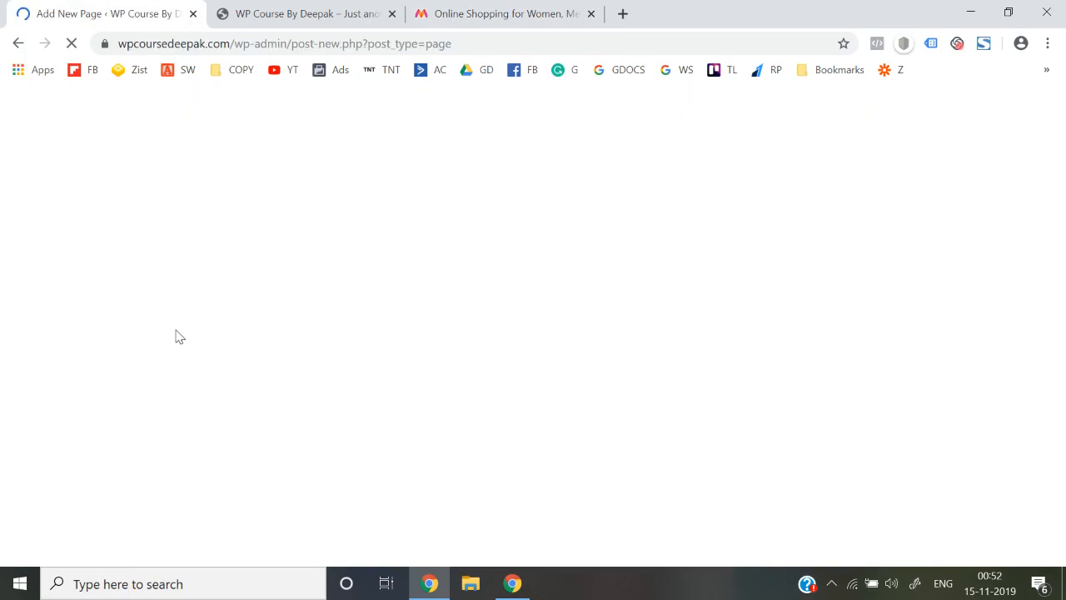
pyautogui.write('Home ')
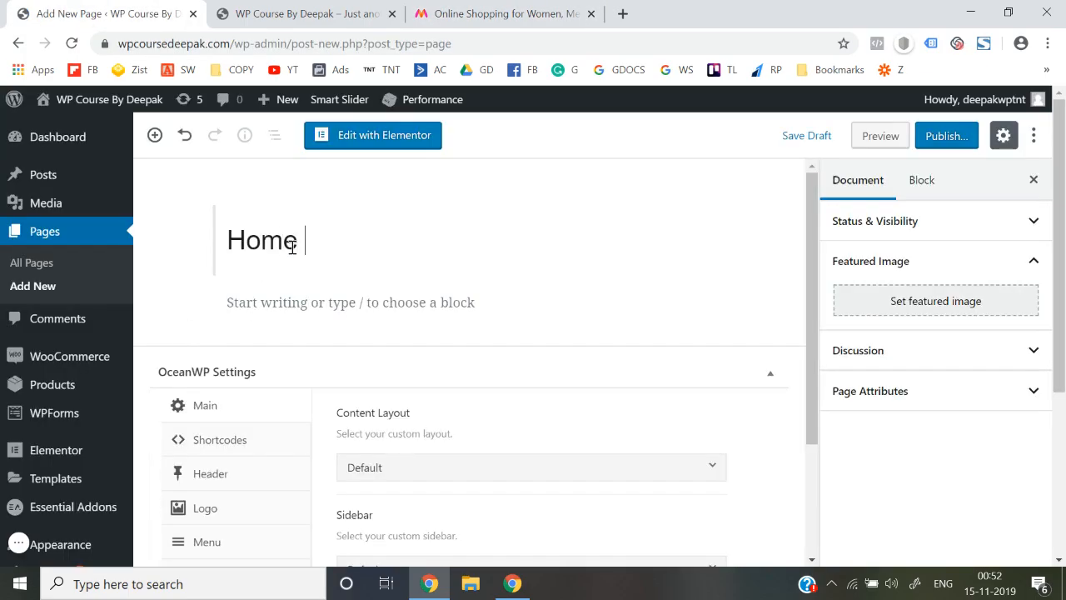
pyautogui.write('& Livinbg')
pyautogui.press('BackSpace')
pyautogui.press('BackSpace')
pyautogui.write('g')
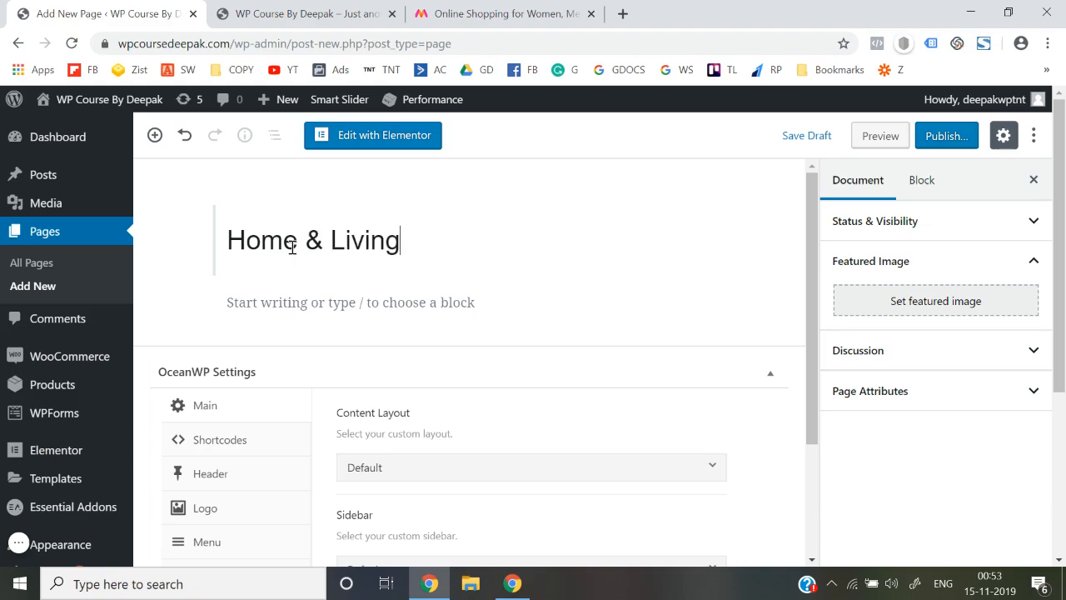
pyautogui.click(953, 139)
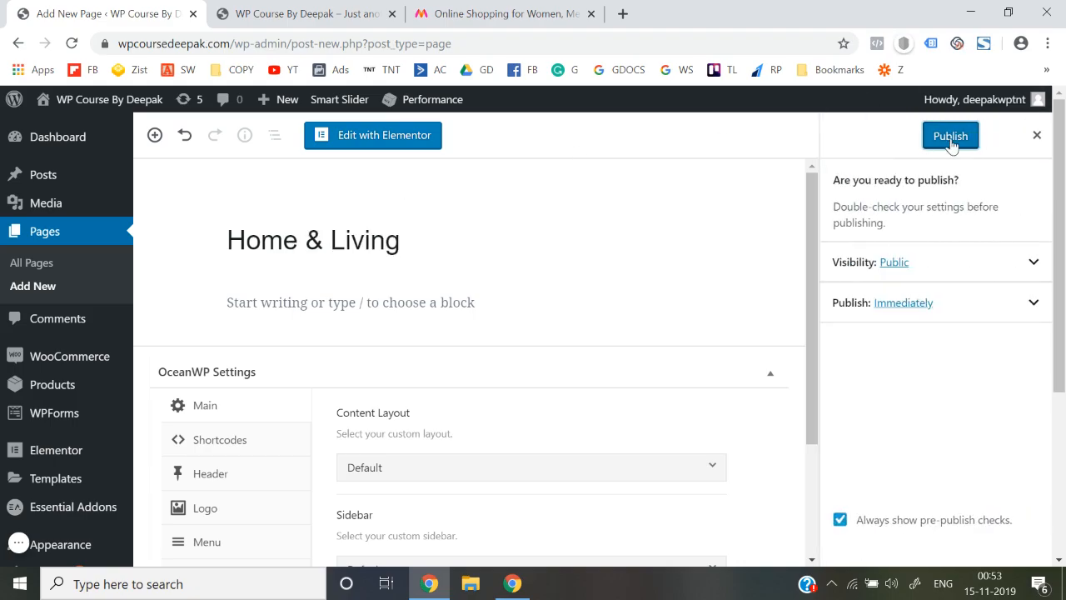
pyautogui.click(952, 140)
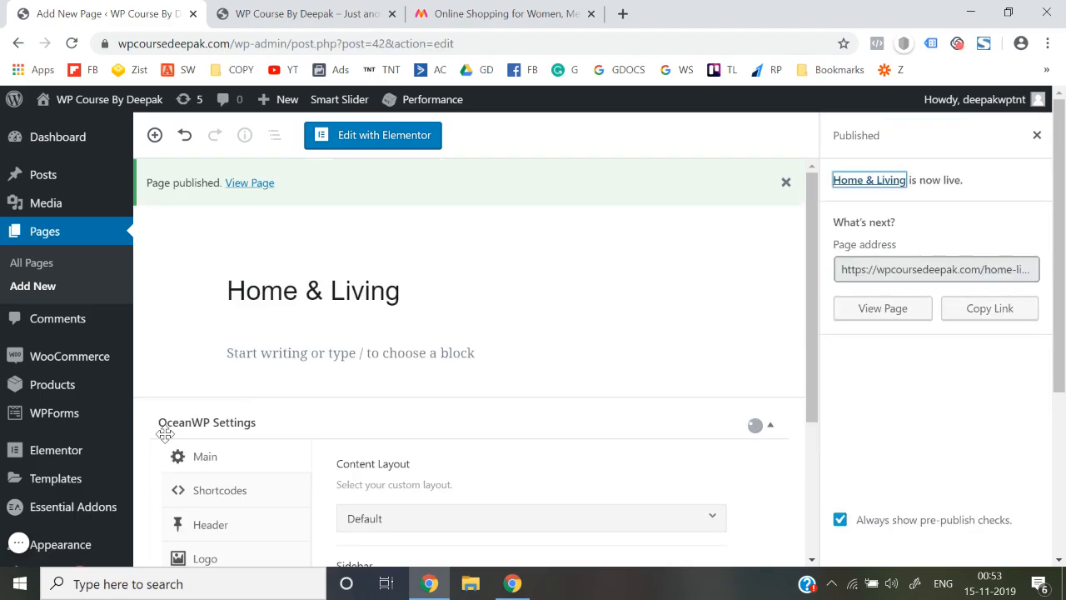
# Step: Open the site's menu management and create a navigation menu named "Header Menu"
pyautogui.scroll(-2, 165, 434)
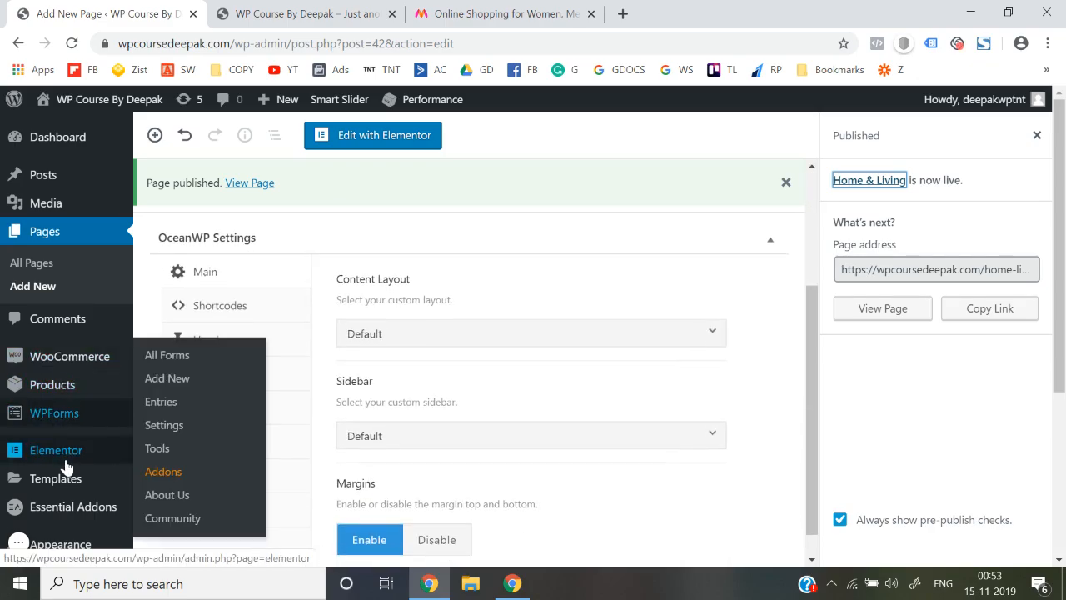
pyautogui.moveTo(68, 468)
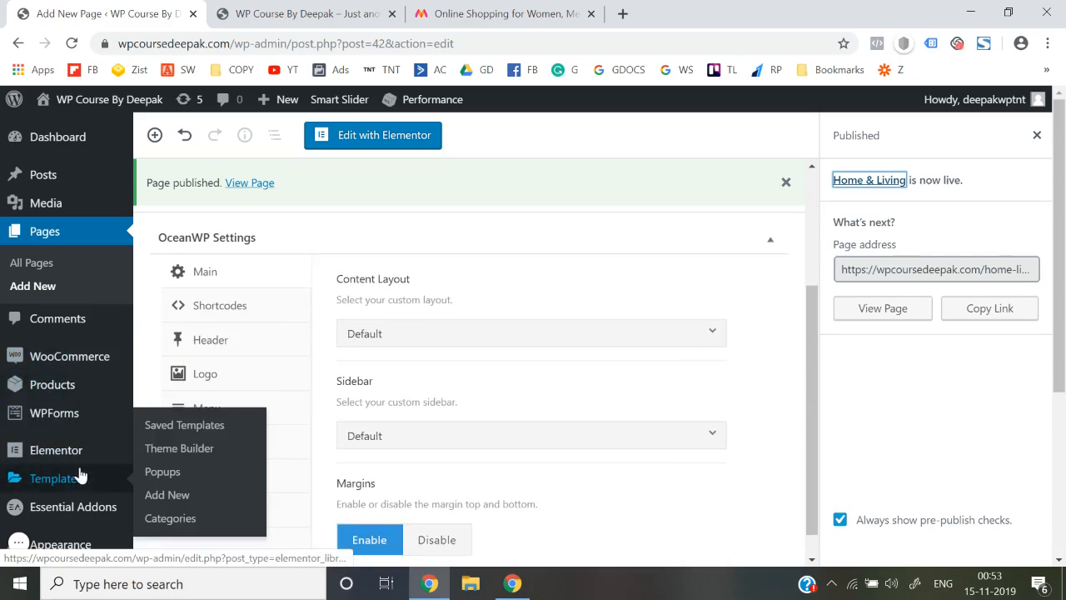
pyautogui.scroll(-1, 79, 474)
pyautogui.moveTo(66, 450)
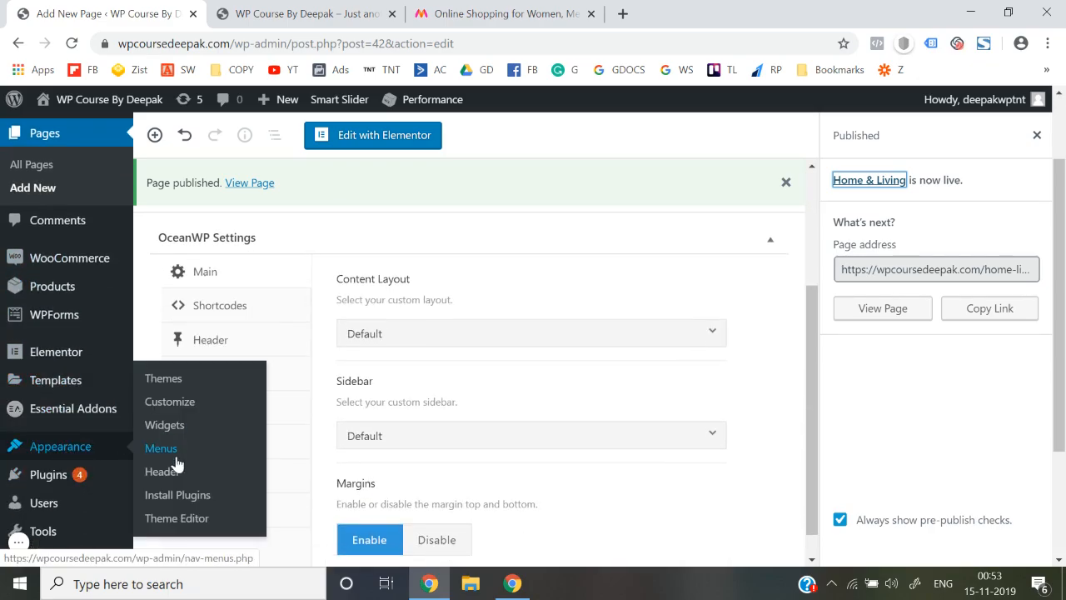
pyautogui.click(158, 448)
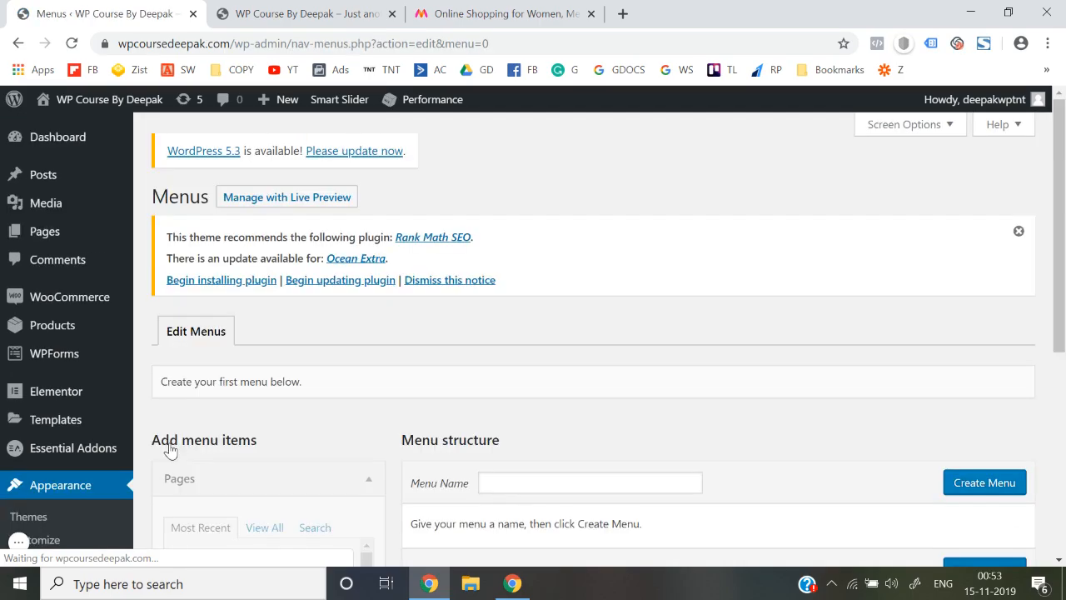
pyautogui.scroll(-3, 550, 330)
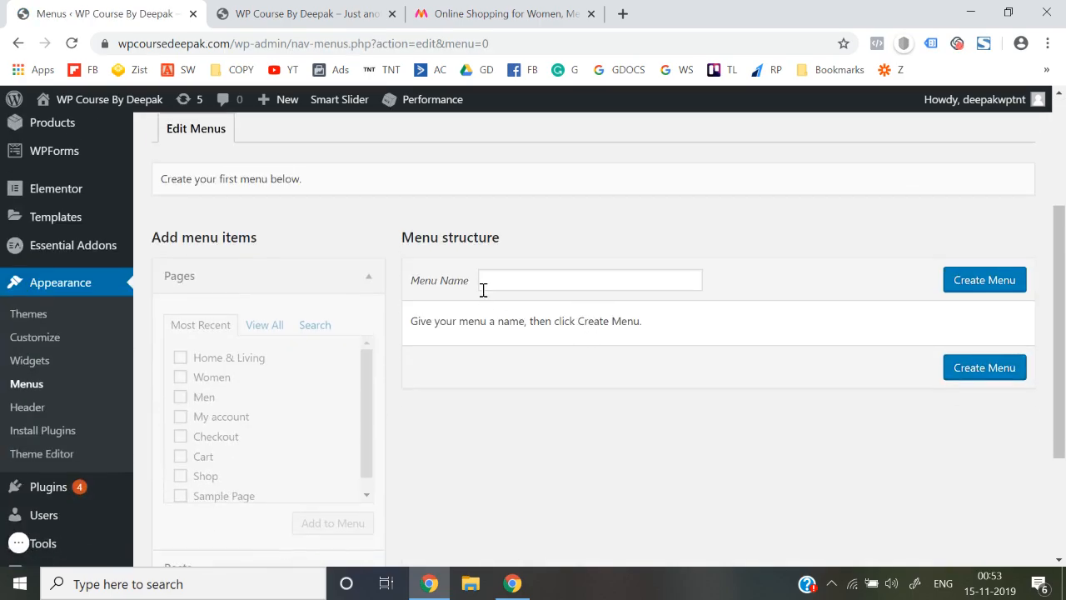
pyautogui.click(499, 281)
pyautogui.write('He')
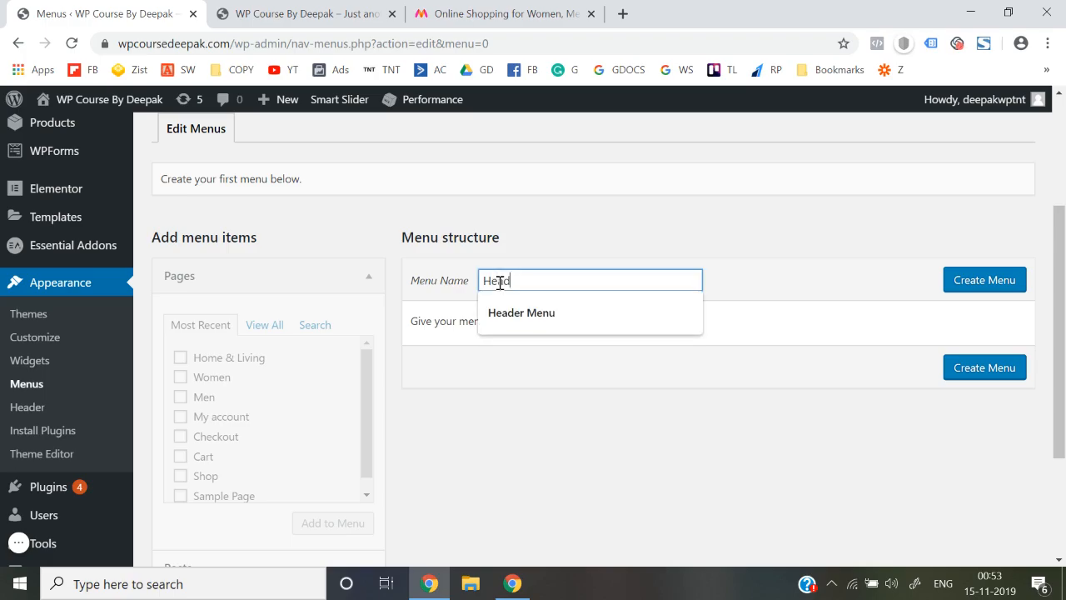
pyautogui.write('ad')
pyautogui.press('Down')
pyautogui.press('Return')
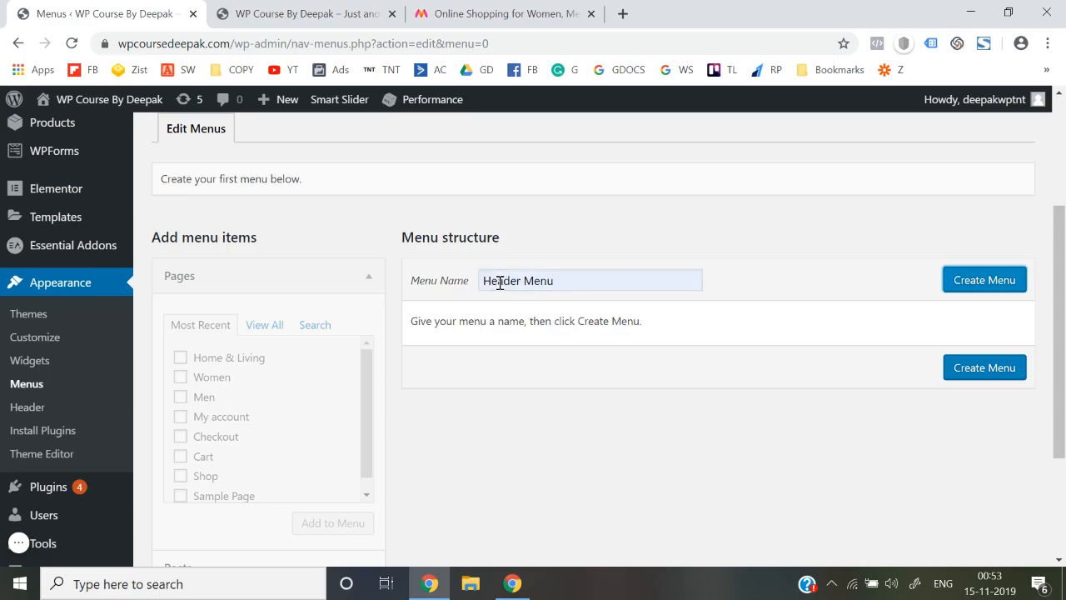
pyautogui.click(985, 284)
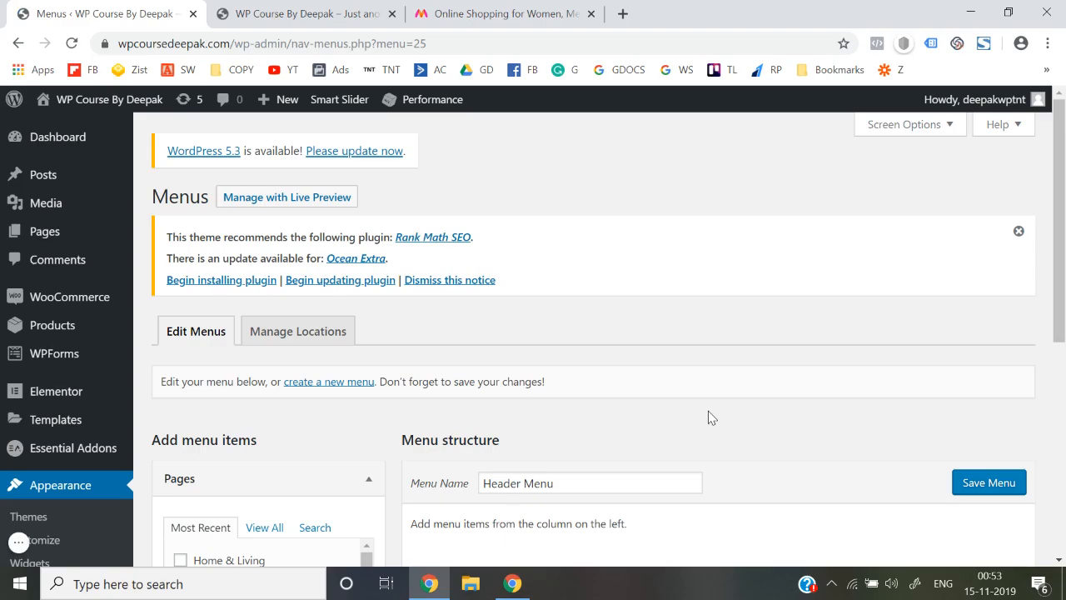
# Step: Add the Home & Living, Women and Men pages to Header Menu and order them as Men, Women, Home & Living
pyautogui.scroll(-2, 708, 412)
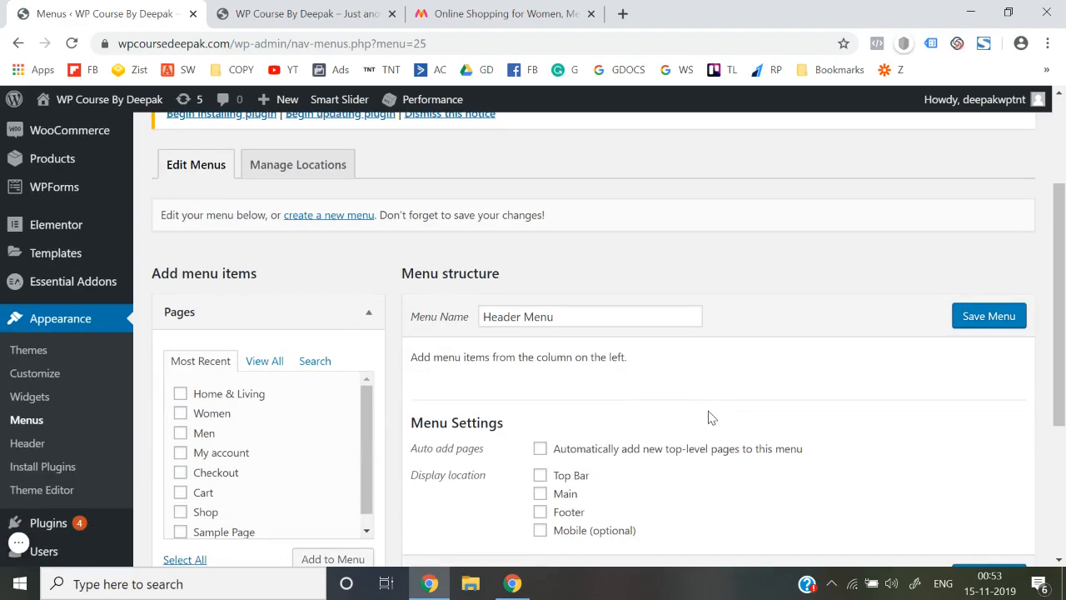
pyautogui.click(181, 394)
pyautogui.click(181, 415)
pyautogui.click(180, 434)
pyautogui.scroll(-1, 180, 441)
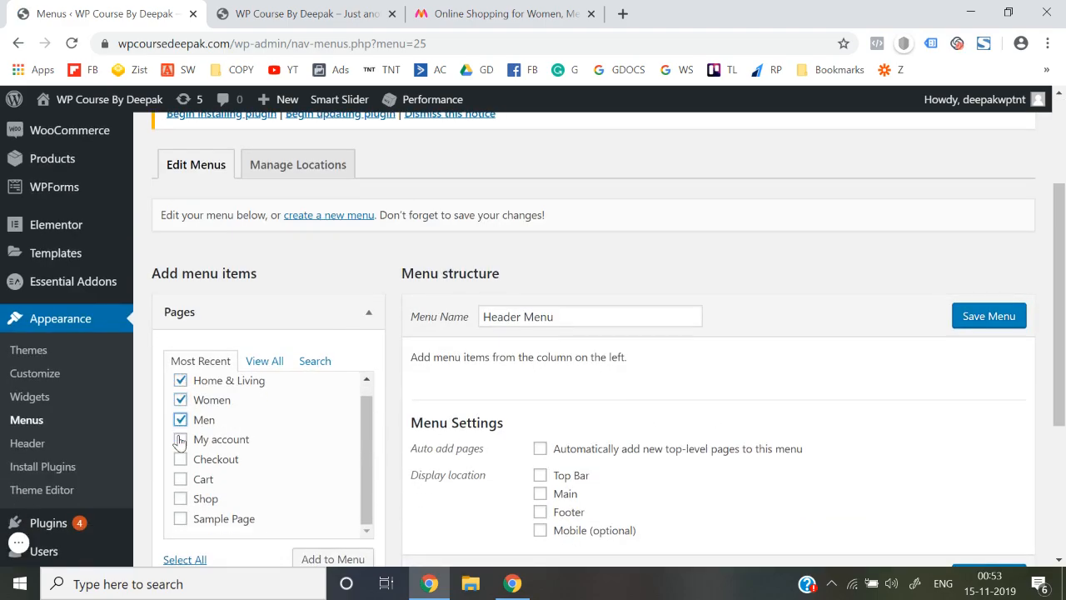
pyautogui.scroll(-2, 345, 504)
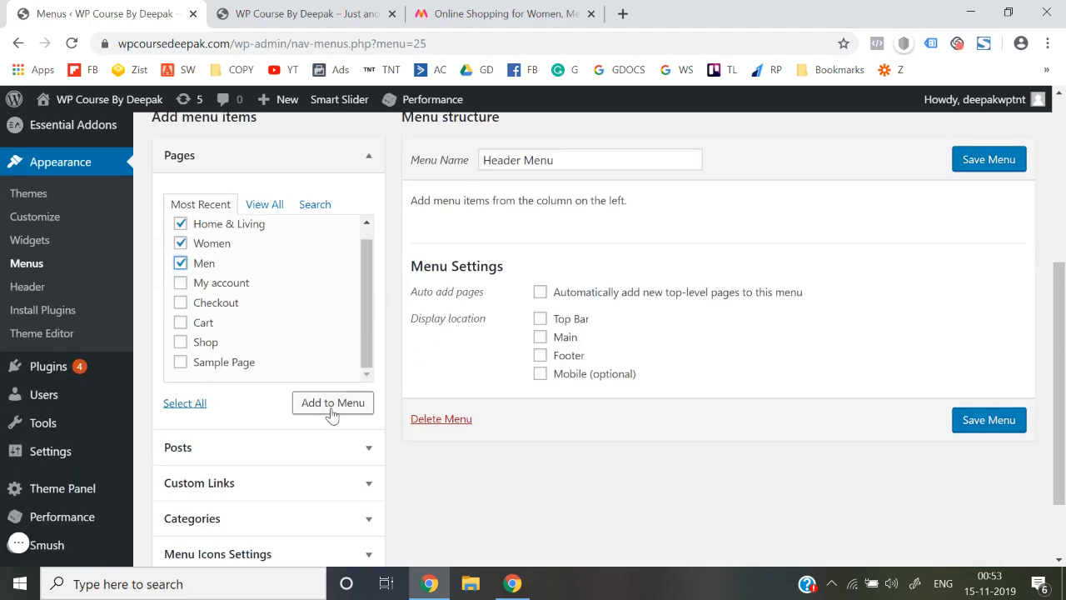
pyautogui.click(332, 408)
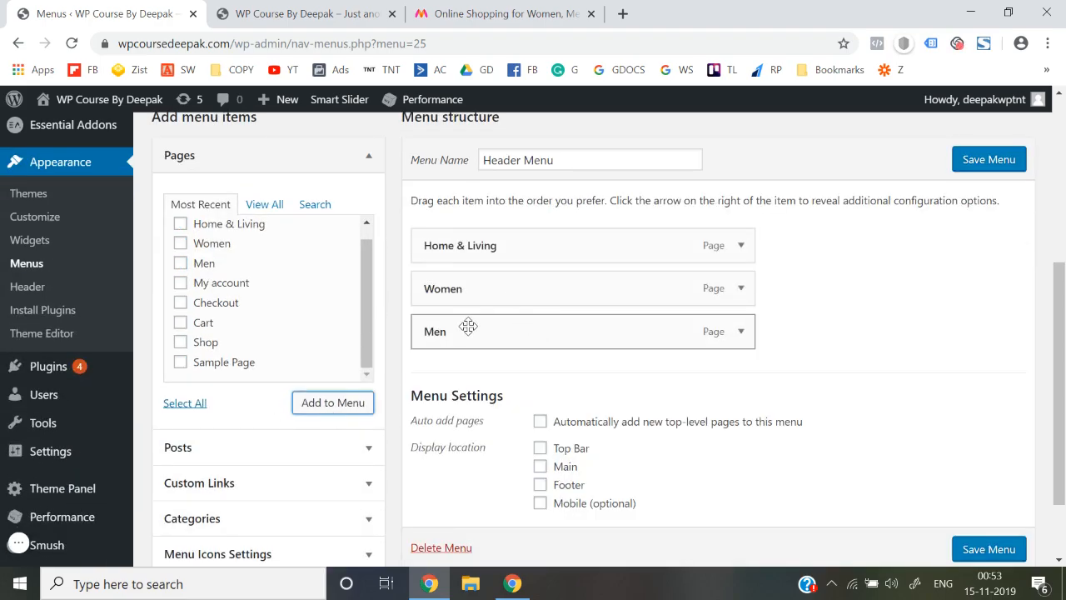
pyautogui.moveTo(468, 327); pyautogui.dragTo(444, 238)
pyautogui.moveTo(429, 316)
pyautogui.mouseDown()
pyautogui.moveTo(424, 264)
pyautogui.moveTo(469, 302)
pyautogui.moveTo(434, 316)
pyautogui.mouseUp()
# Step: Set the display location of Header Menu to Main and save the menu
pyautogui.scroll(-2, 552, 407)
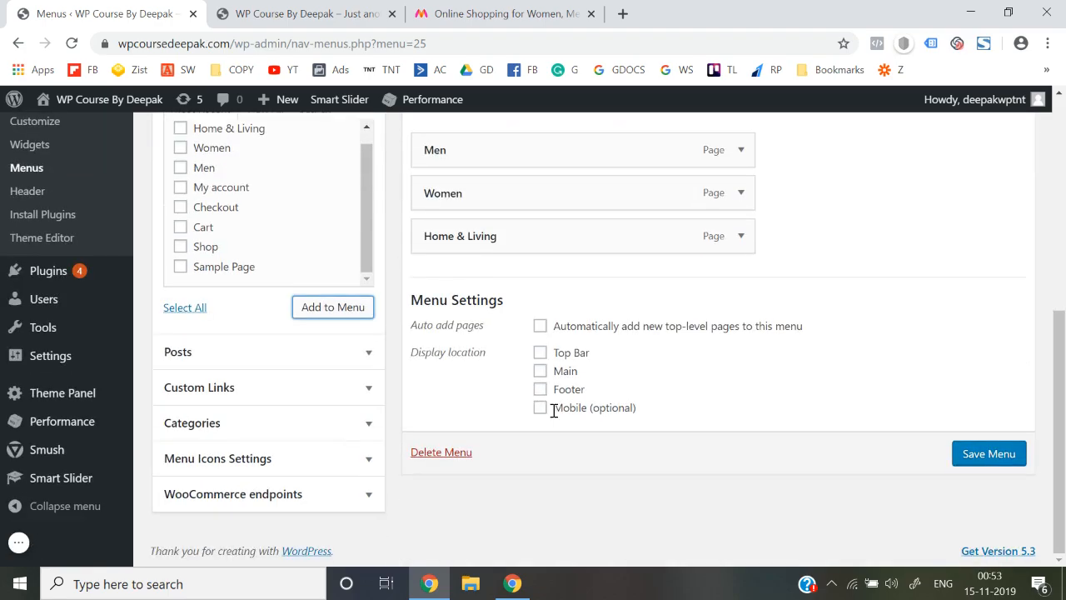
pyautogui.click(540, 373)
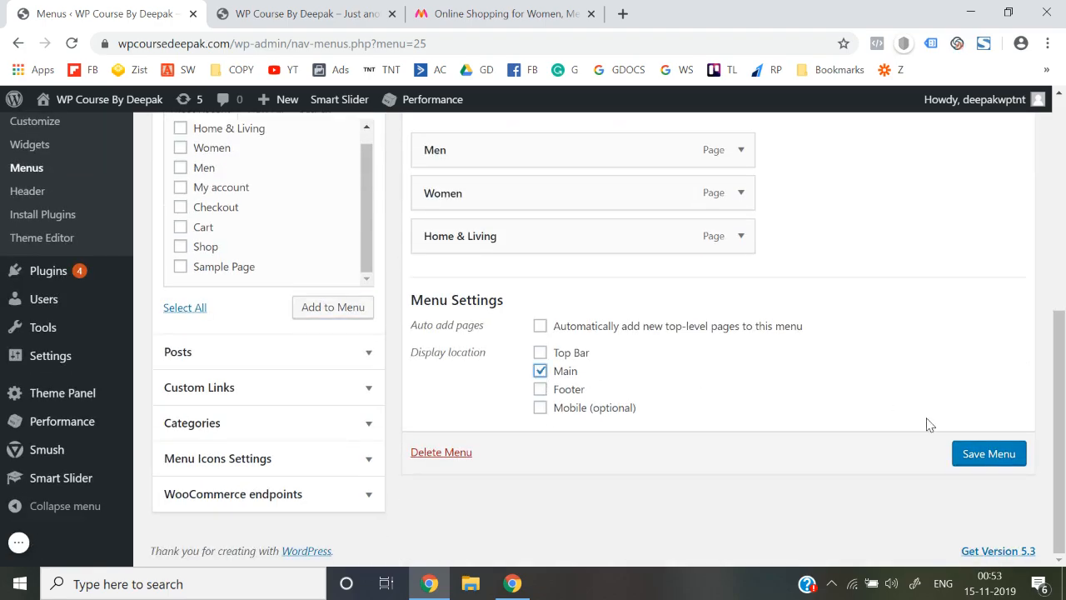
pyautogui.click(1007, 454)
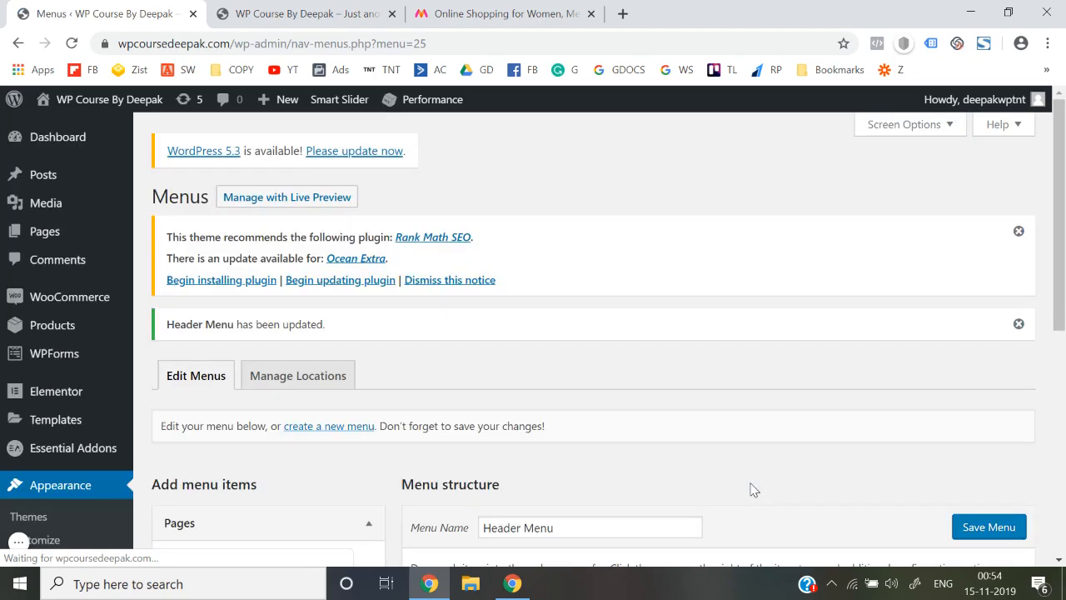
# Step: Reload the site's front page and check the department links in its header navigation
pyautogui.click(319, 13)
pyautogui.click(350, 43)
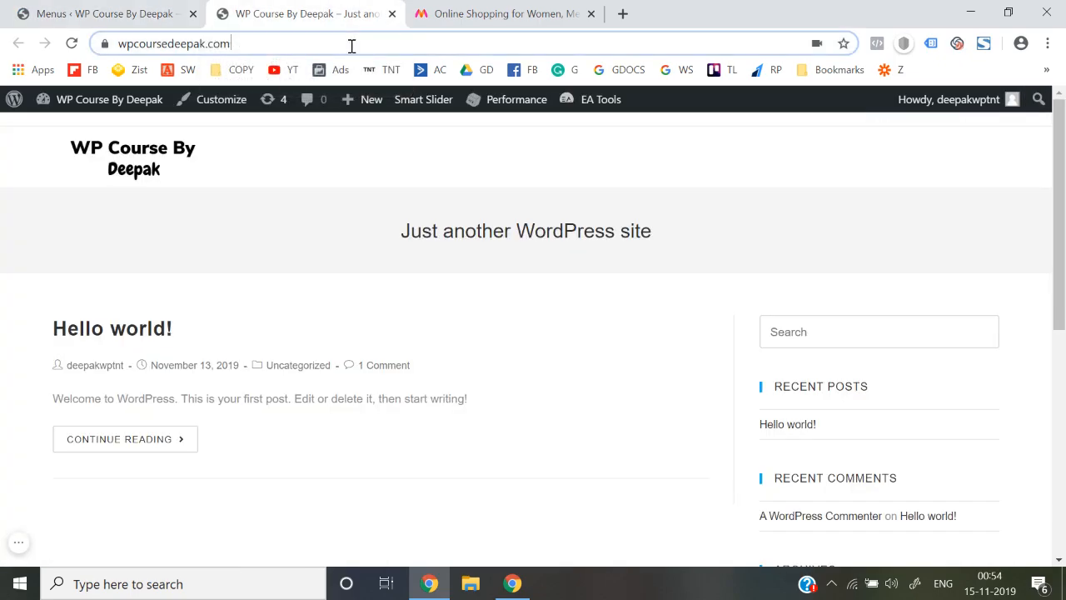
pyautogui.press('Return')
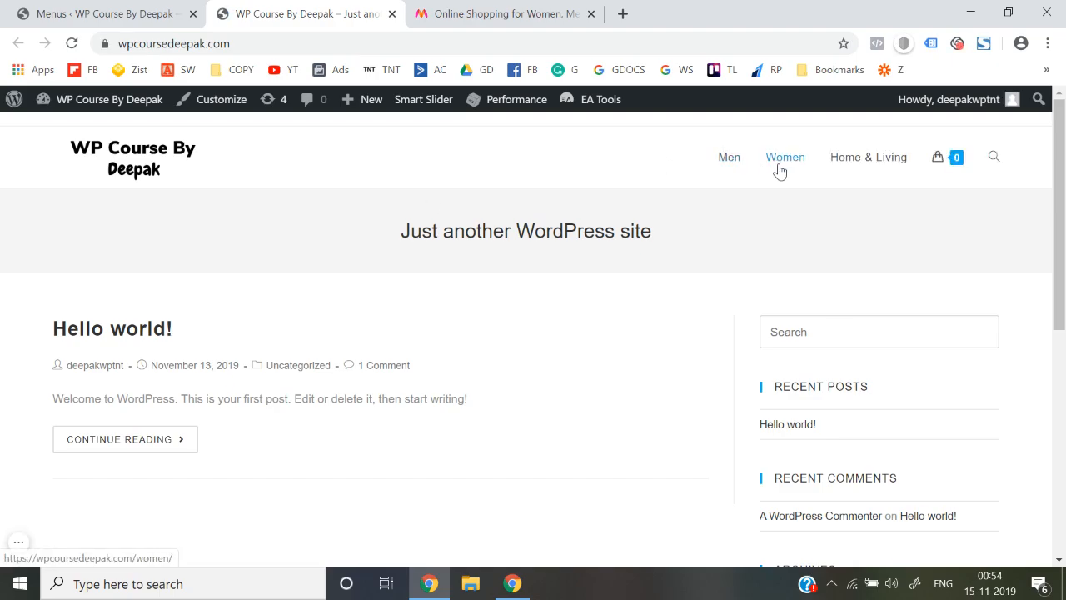
pyautogui.moveTo(947, 171)
# Step: Return to the WordPress admin, open the product categories in a new browser tab and look through the category list
pyautogui.click(78, 11)
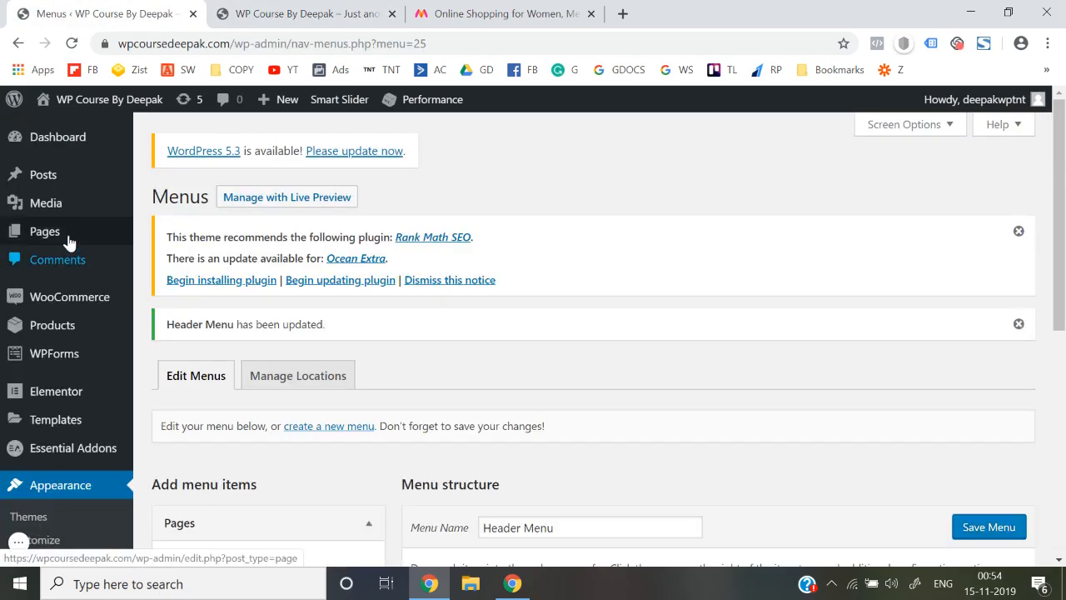
pyautogui.moveTo(73, 300)
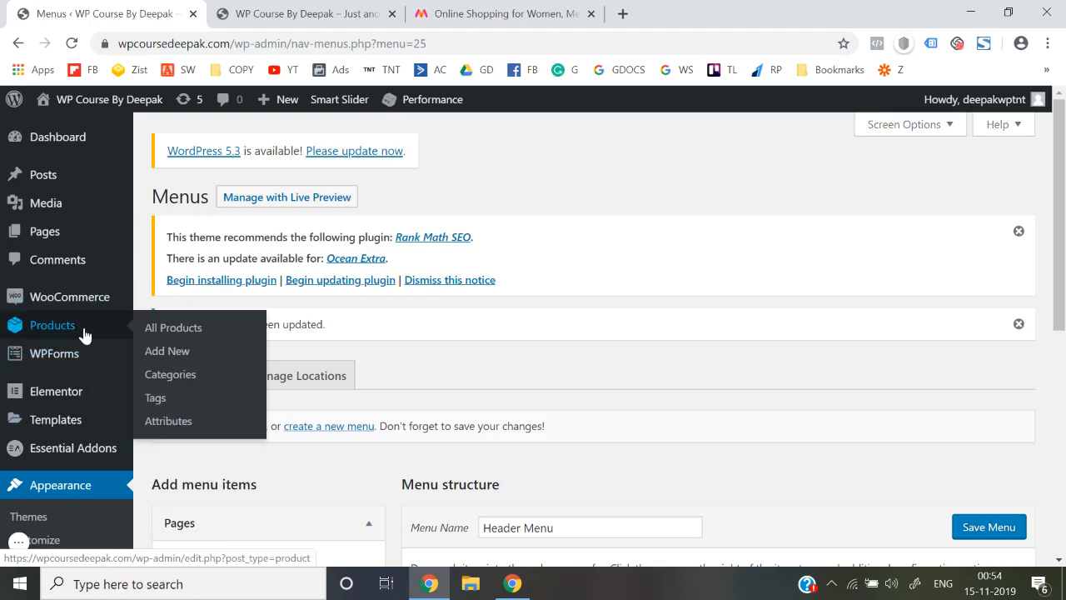
pyautogui.moveTo(81, 342)
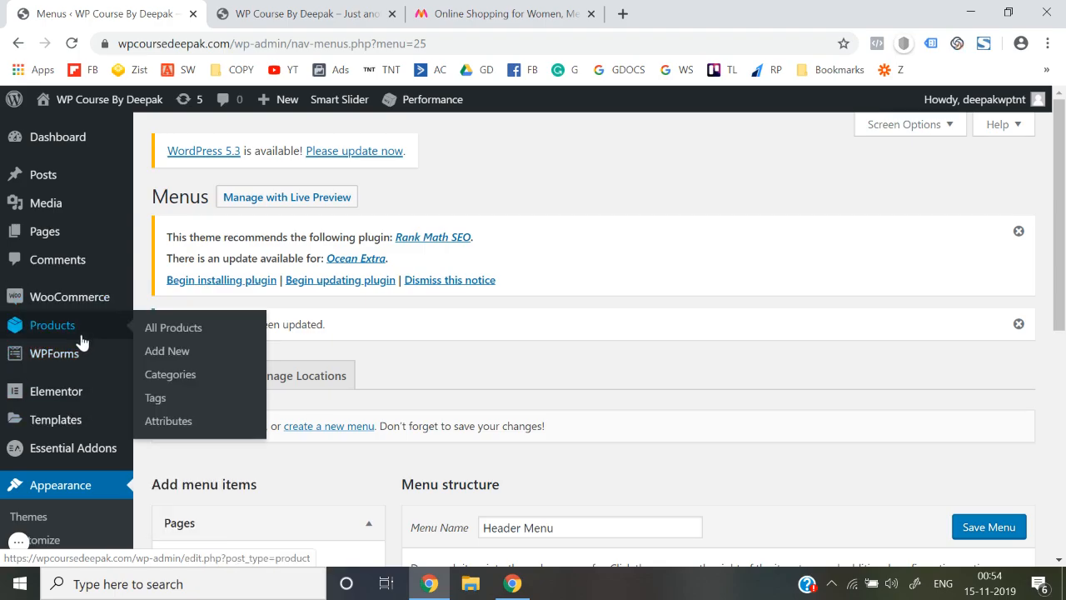
pyautogui.rightClick(188, 381)
pyautogui.click(192, 384)
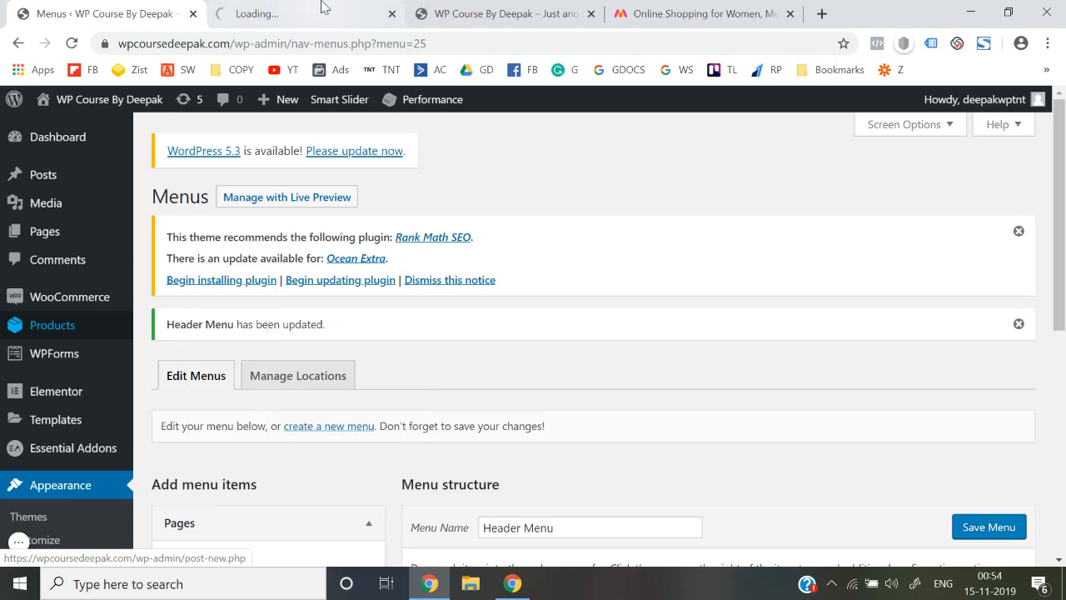
pyautogui.click(326, 11)
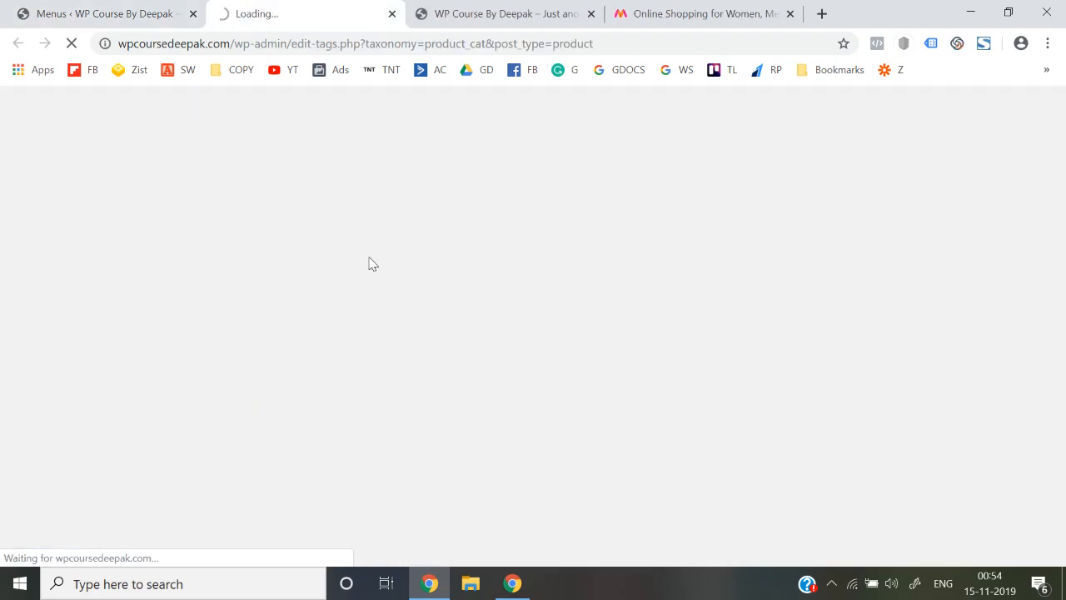
pyautogui.scroll(-3, 375, 300)
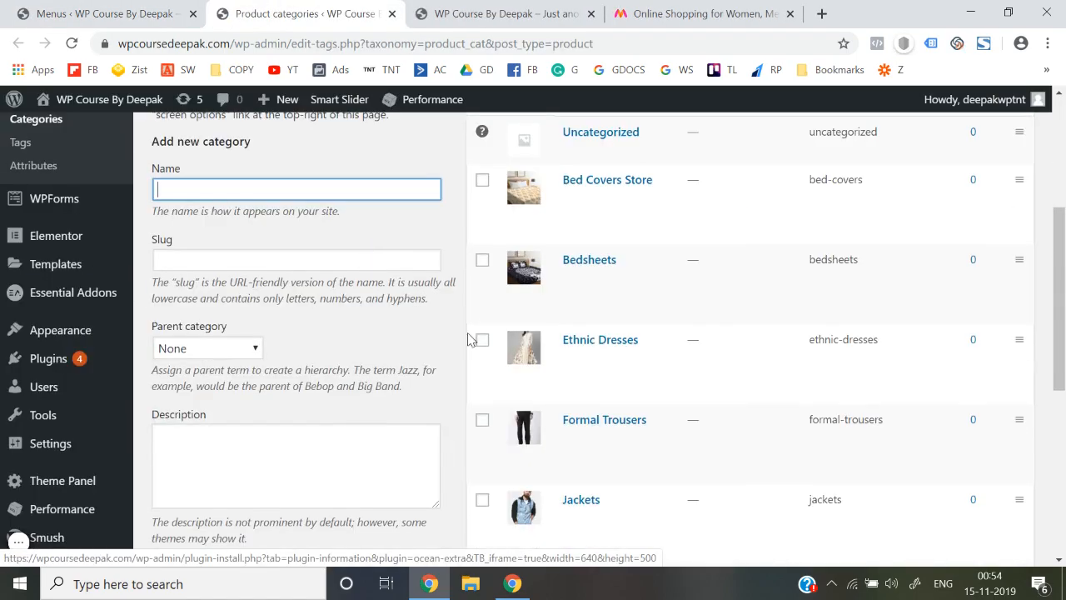
pyautogui.scroll(-3, 516, 417)
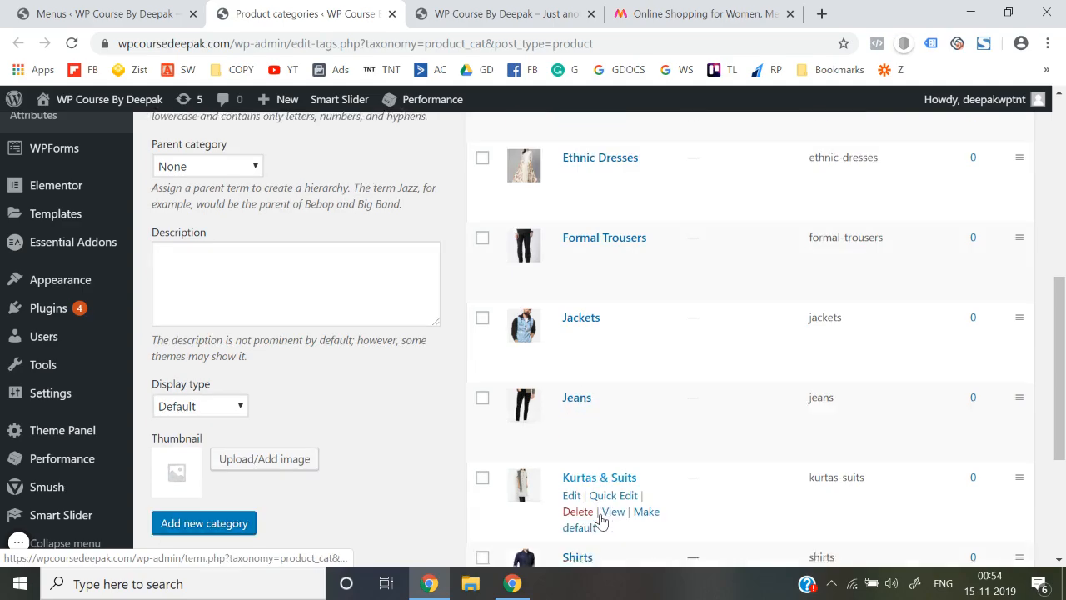
# Step: Look through the end of the product category list and check the department links in the site's front-page header
pyautogui.scroll(-2, 602, 521)
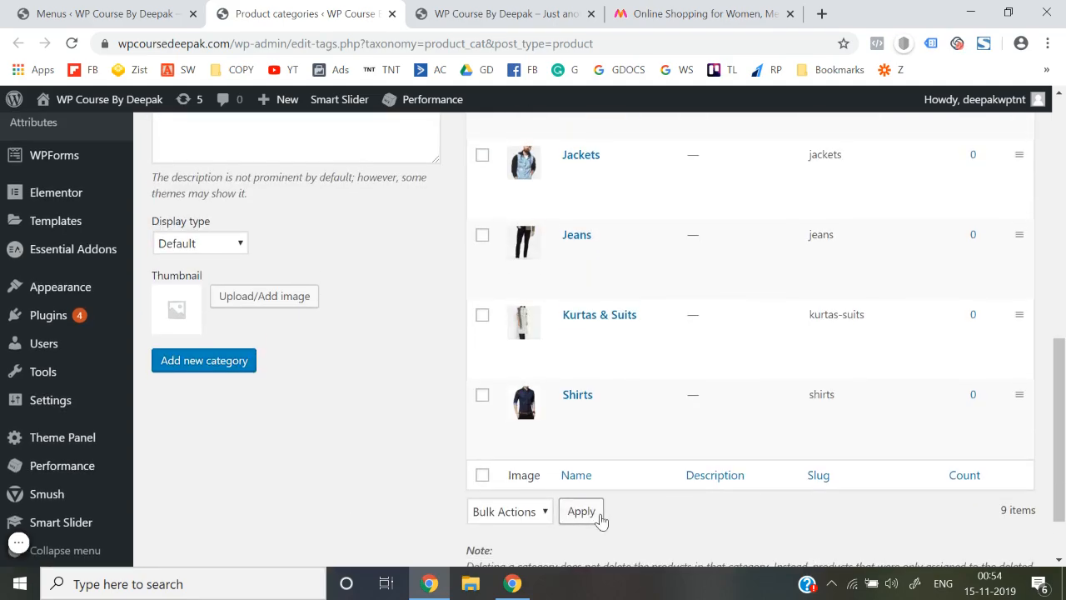
pyautogui.click(472, 10)
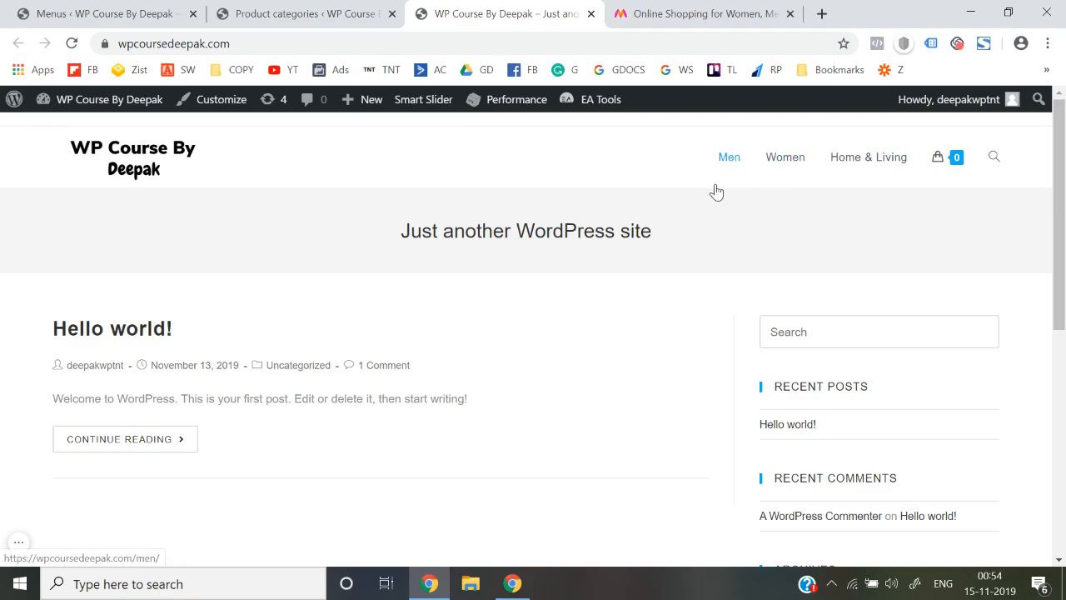
# Step: Return to the Header Menu editor and look through all entries available under Categories
pyautogui.click(112, 14)
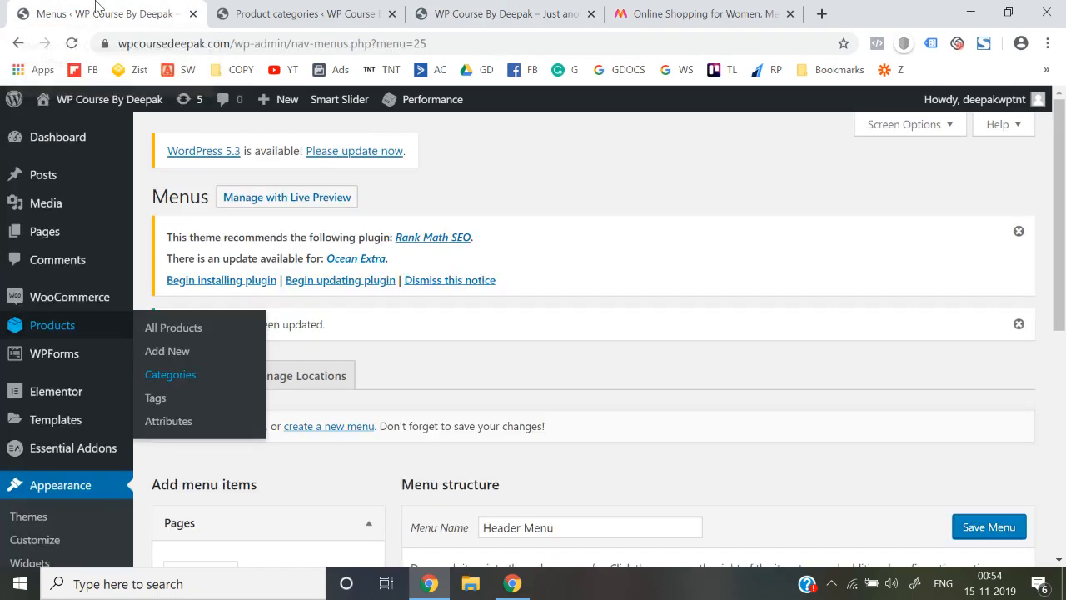
pyautogui.scroll(-3, 436, 324)
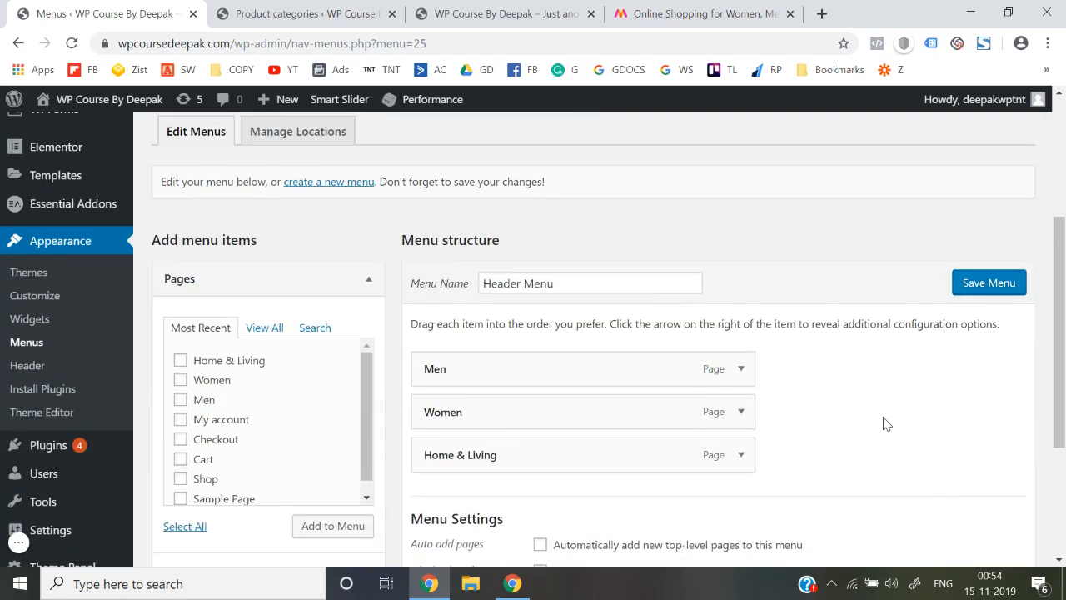
pyautogui.scroll(-3, 885, 424)
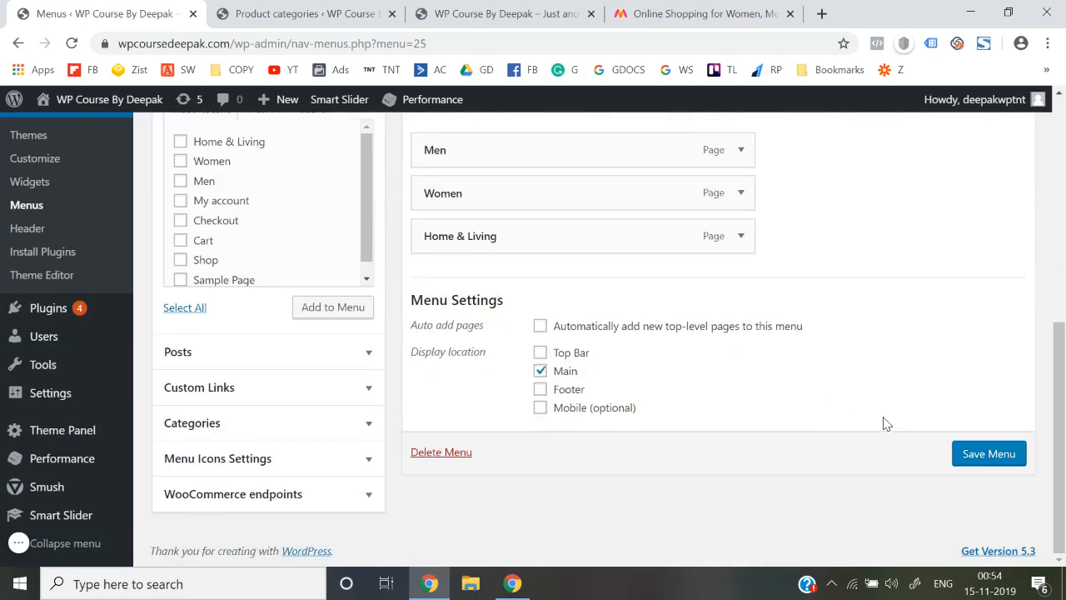
pyautogui.click(250, 421)
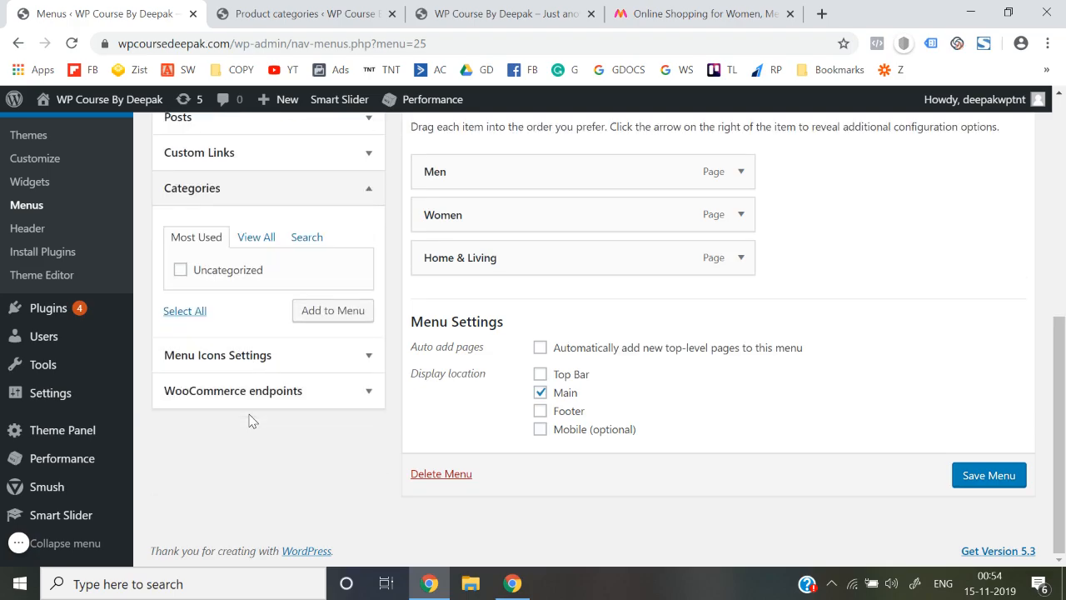
pyautogui.click(244, 237)
# Step: Enable the Tags, Product categories and Product tags boxes in the menu editor's screen options
pyautogui.scroll(5, 244, 239)
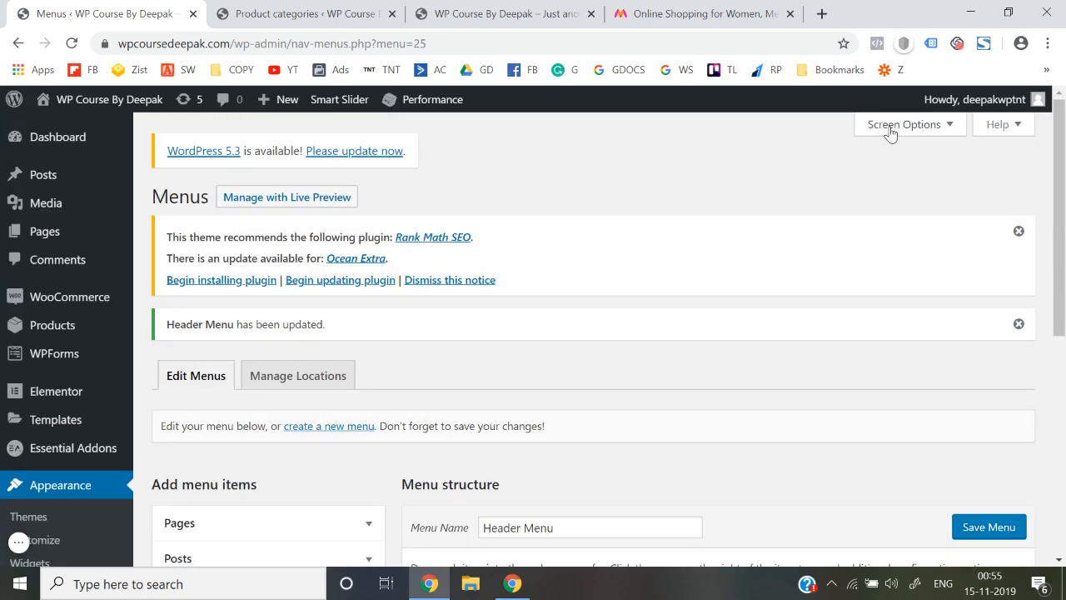
pyautogui.click(891, 129)
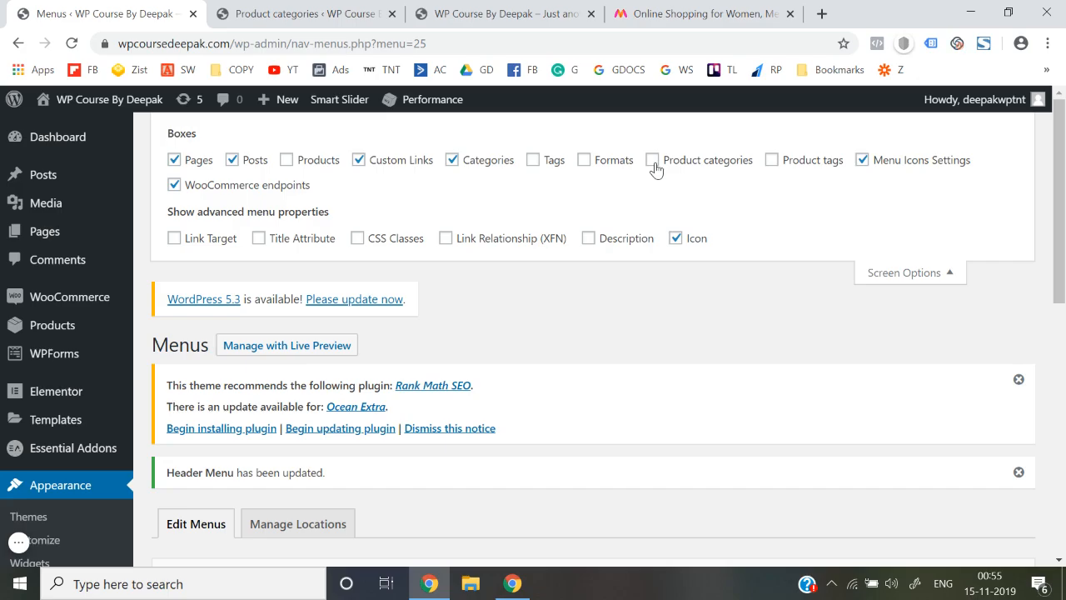
pyautogui.click(547, 162)
pyautogui.click(770, 161)
pyautogui.click(939, 275)
# Step: Add the product categories Shirts, Jeans, Jackets and Formal Trousers to Header Menu
pyautogui.scroll(-7, 941, 283)
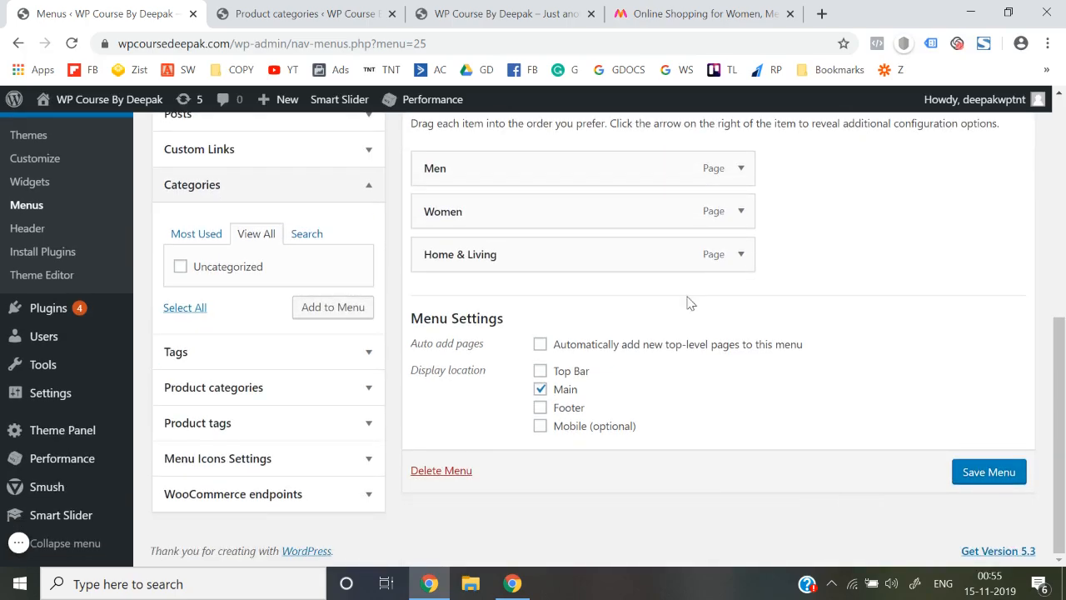
pyautogui.click(293, 389)
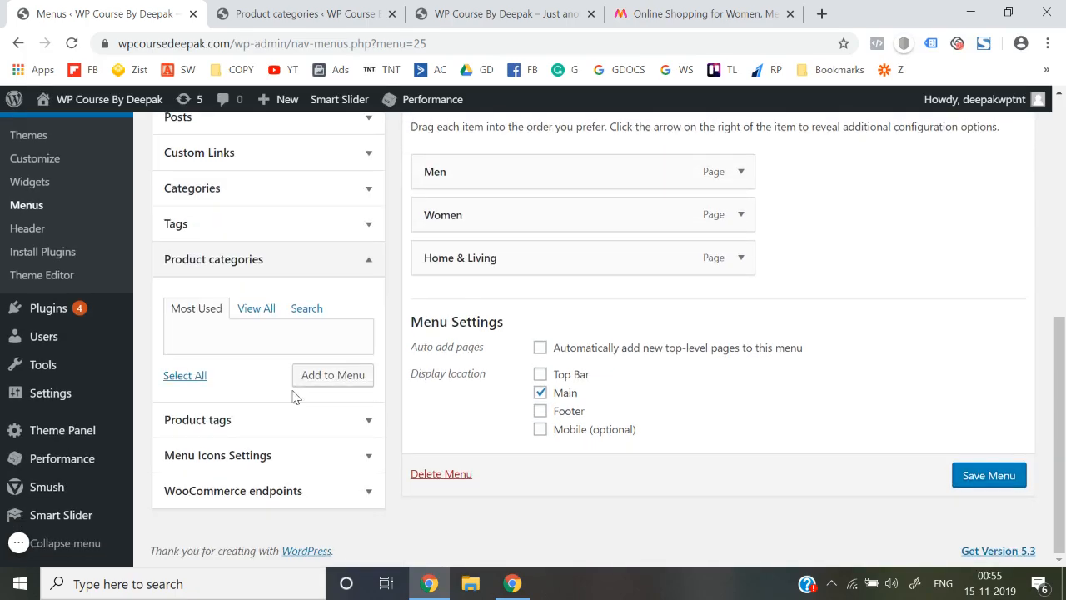
pyautogui.doubleClick(259, 307)
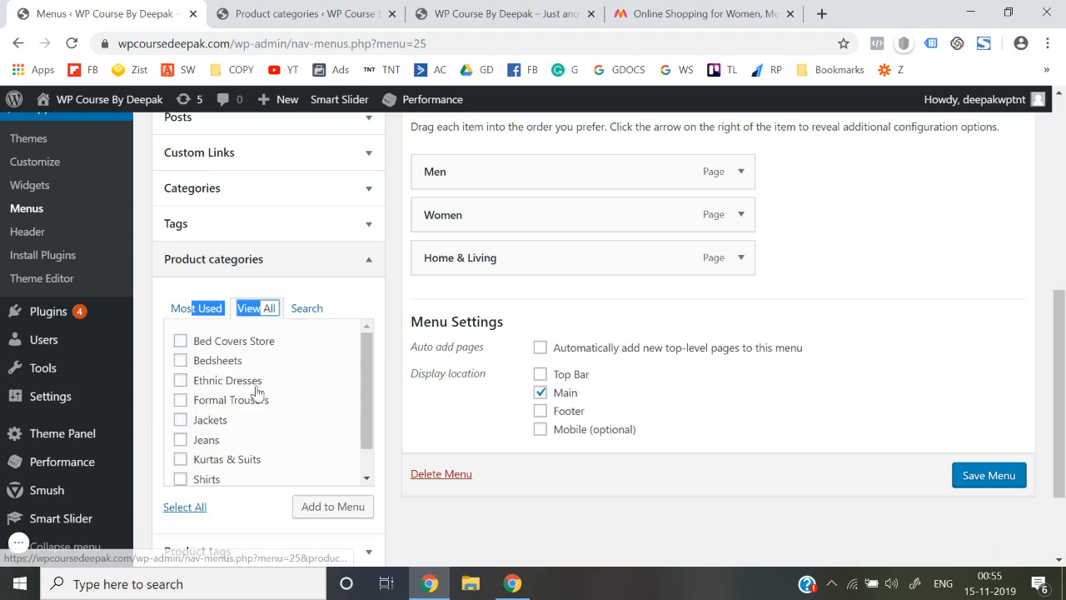
pyautogui.scroll(-1, 257, 388)
pyautogui.scroll(-1, 205, 448)
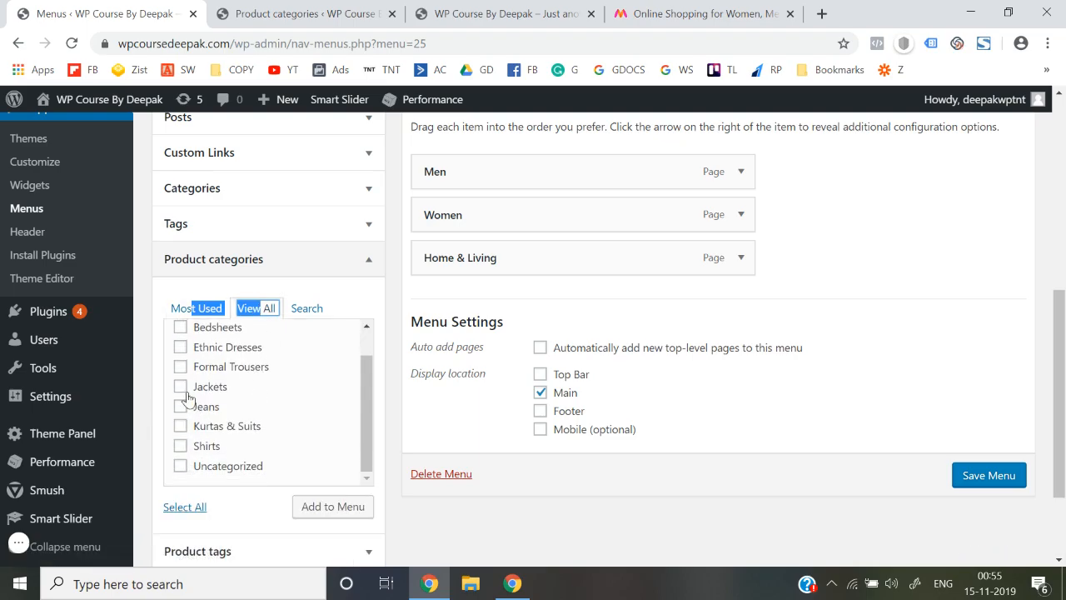
pyautogui.click(179, 446)
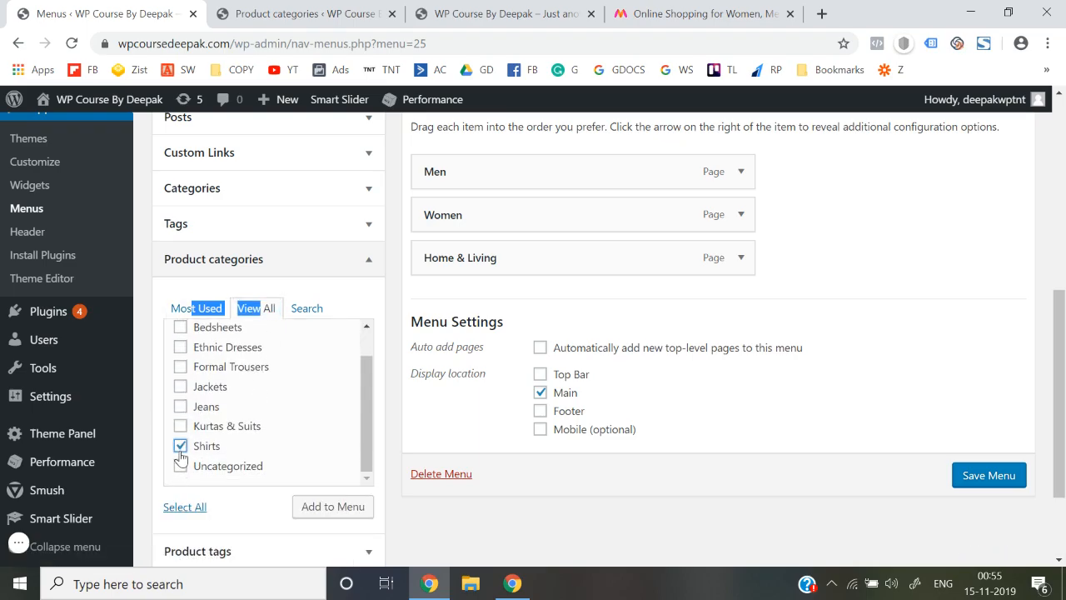
pyautogui.click(181, 407)
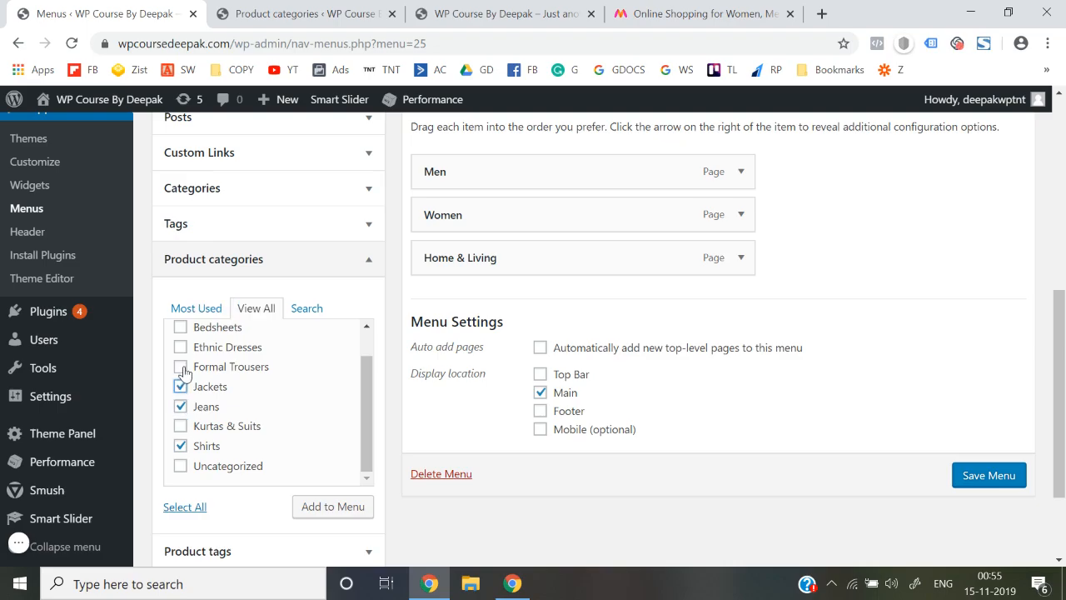
pyautogui.click(182, 368)
pyautogui.click(337, 508)
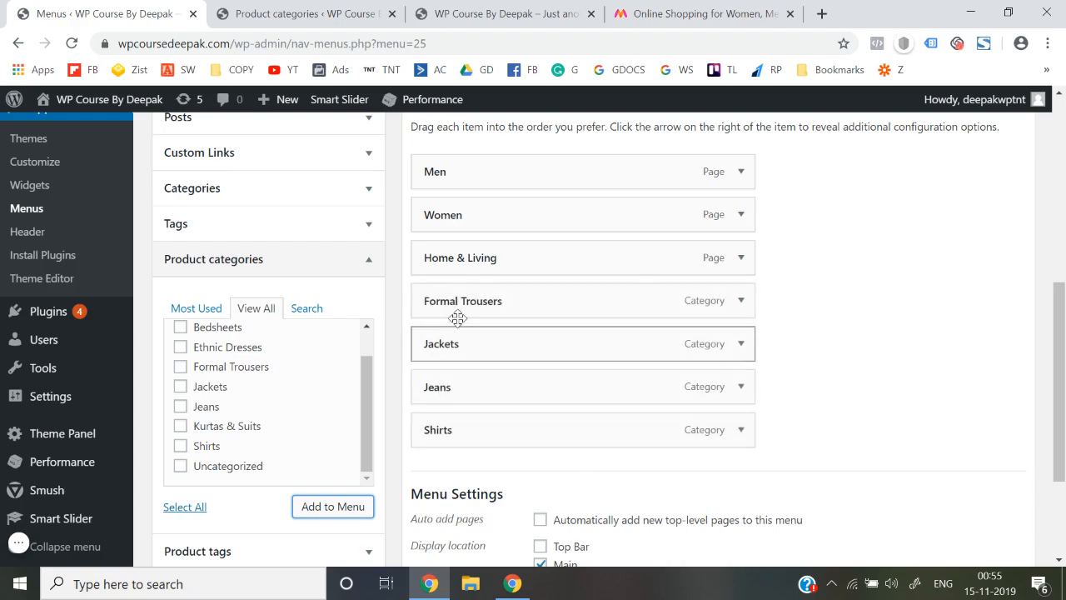
# Step: Nest the four clothing categories under Men in the order Shirts, Formal Trousers, Jeans, Jackets
pyautogui.moveTo(443, 301); pyautogui.dragTo(489, 208)
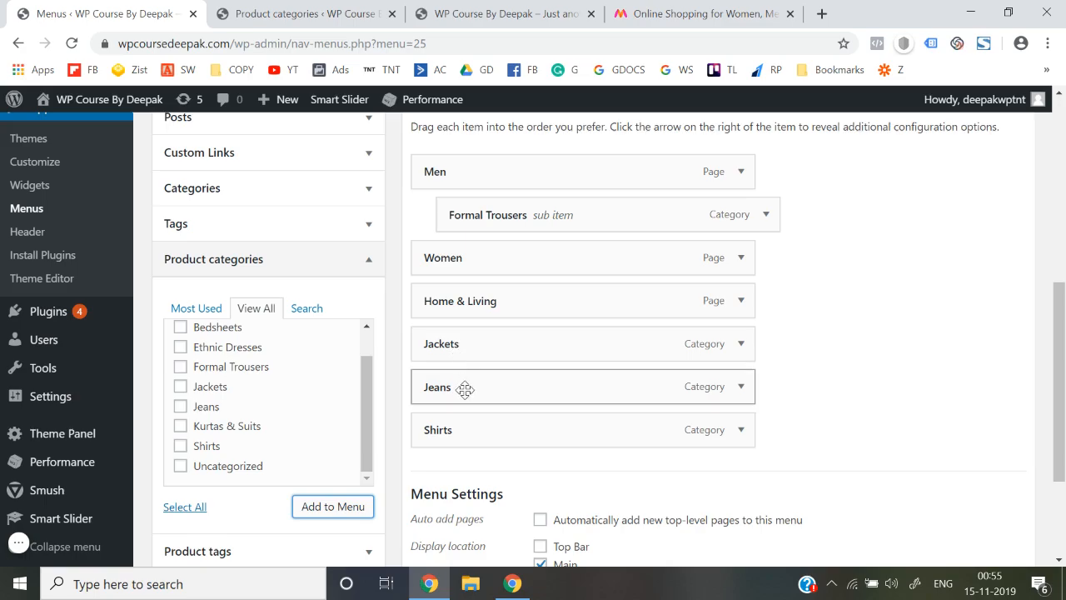
pyautogui.moveTo(467, 391); pyautogui.dragTo(473, 255)
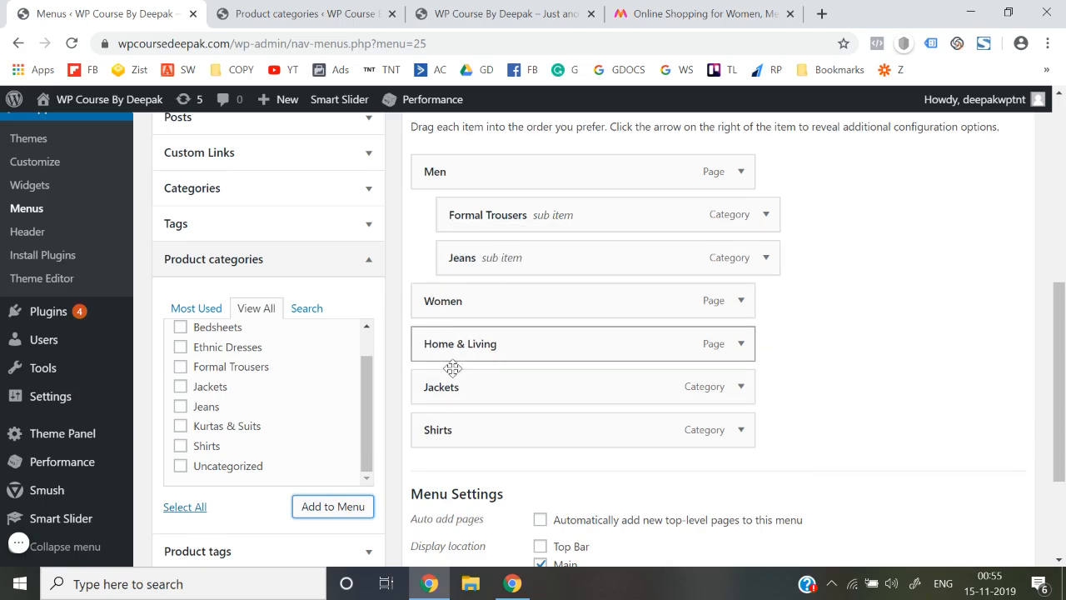
pyautogui.moveTo(459, 390); pyautogui.dragTo(450, 301)
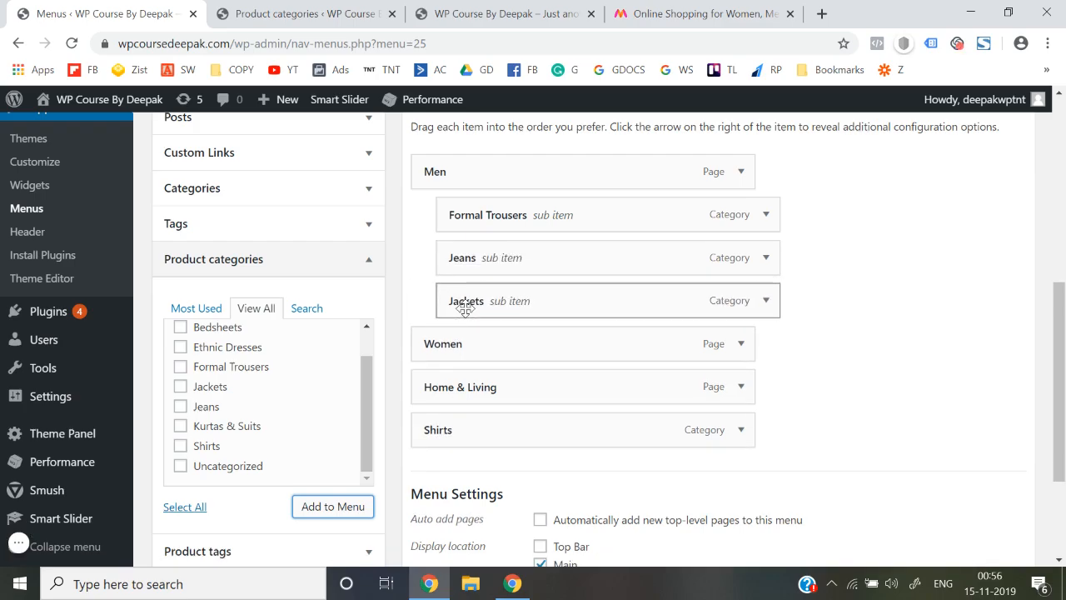
pyautogui.moveTo(439, 430); pyautogui.dragTo(467, 205)
# Step: Add the Kurtas & Suits product category to the menu and nest it as a sub item under Women
pyautogui.scroll(-1, 827, 286)
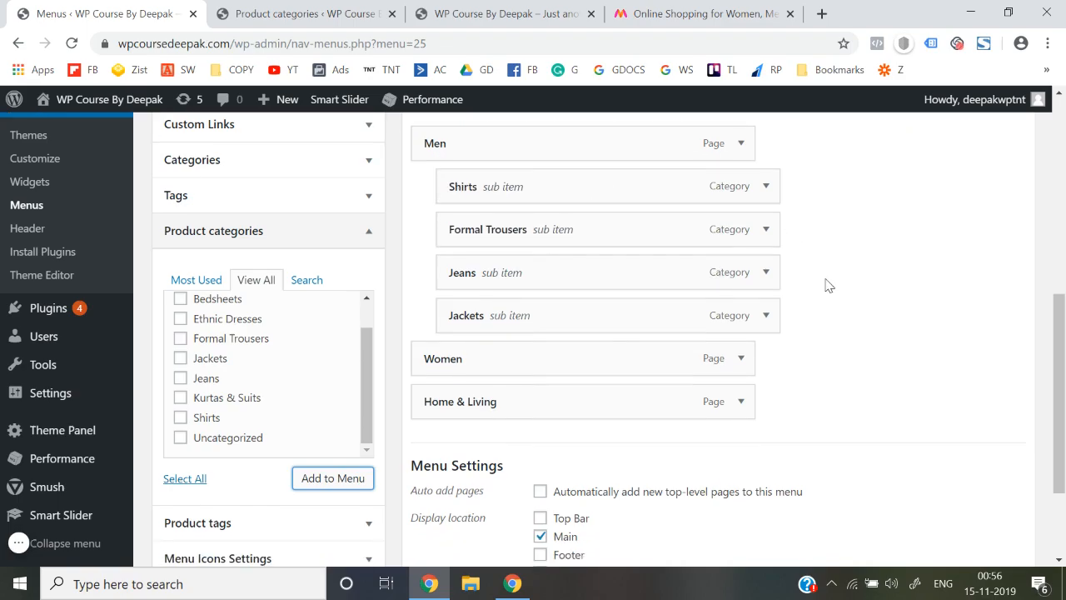
pyautogui.scroll(-1, 302, 369)
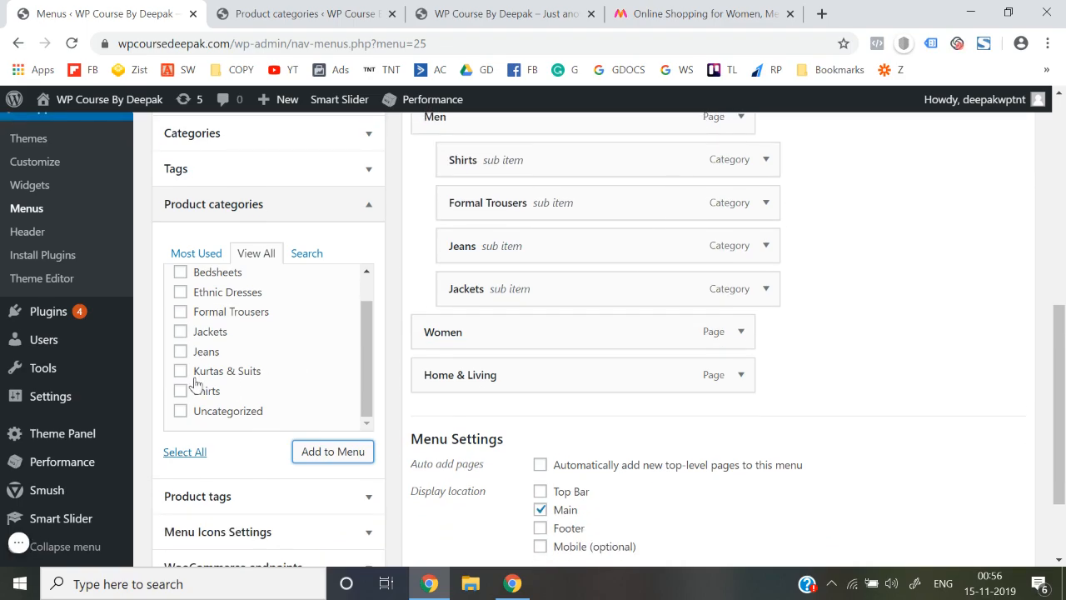
pyautogui.scroll(1, 182, 375)
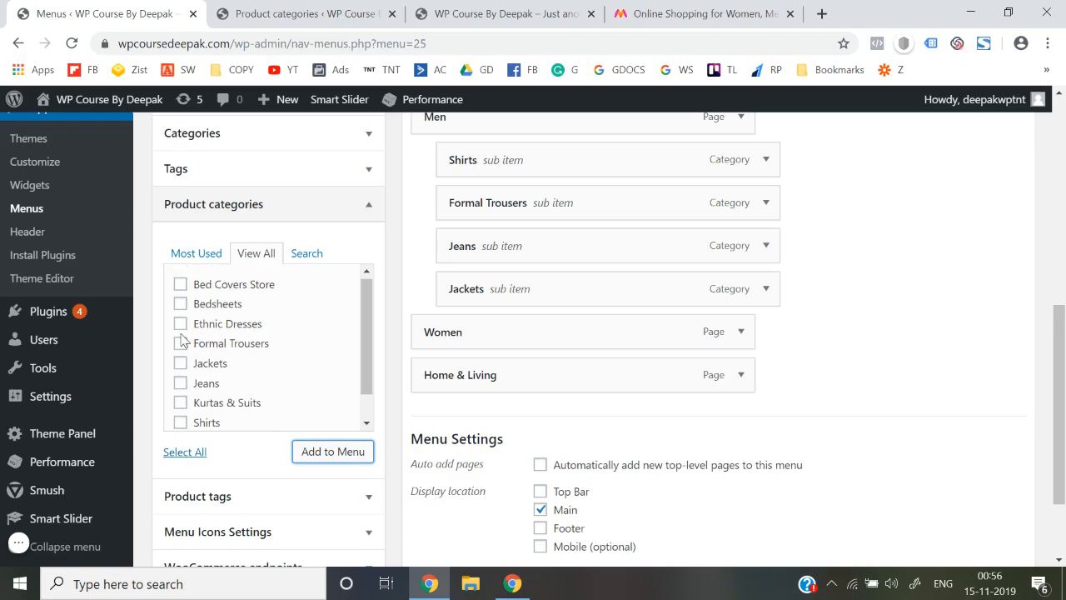
pyautogui.scroll(-1, 181, 379)
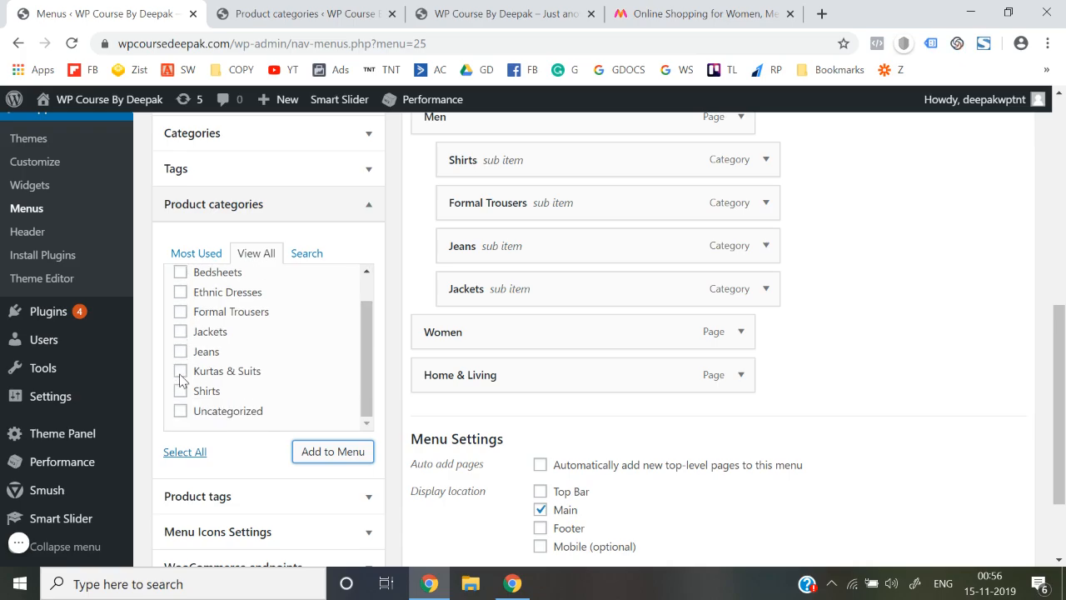
pyautogui.click(180, 373)
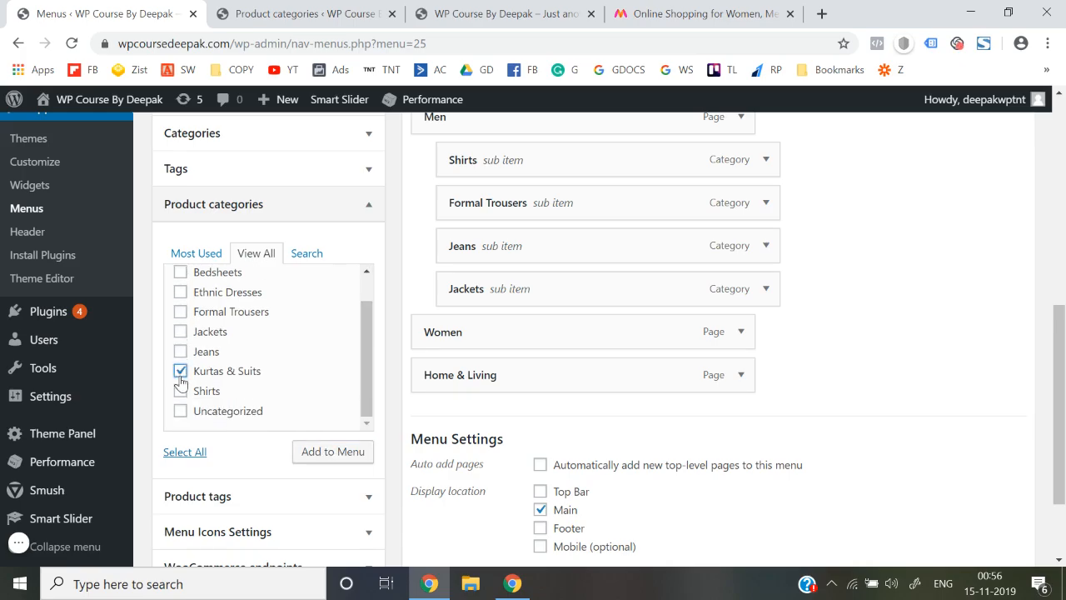
pyautogui.click(353, 452)
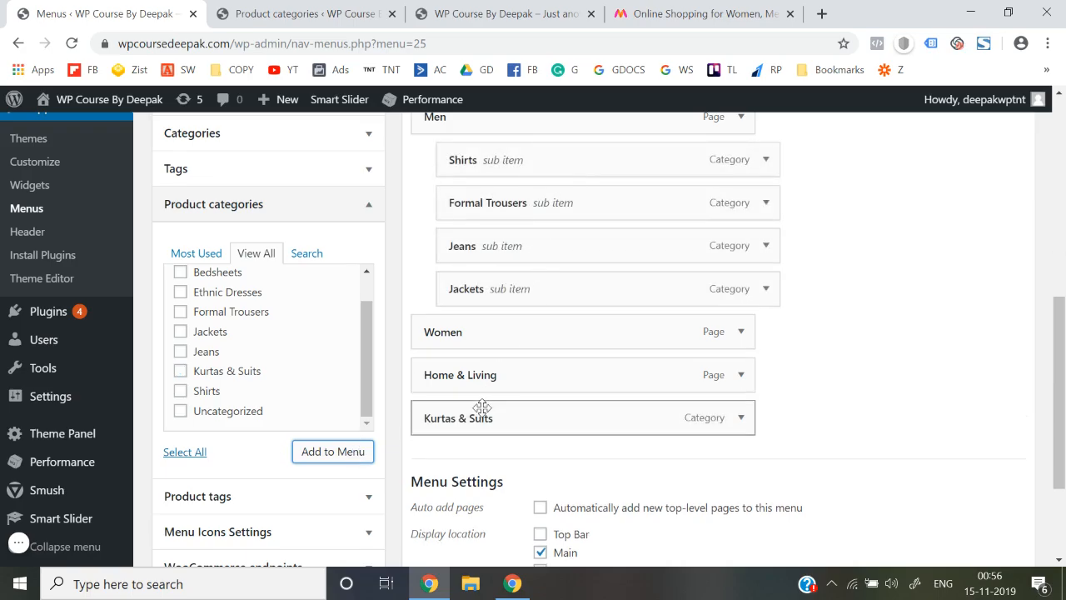
pyautogui.moveTo(483, 409); pyautogui.dragTo(502, 358)
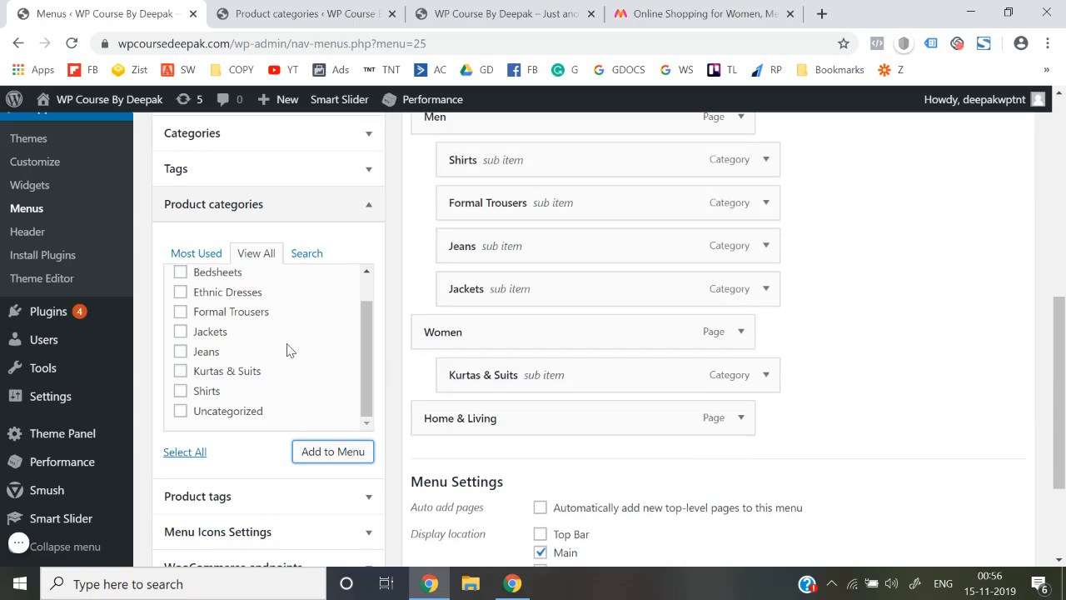
# Step: Add the Bed Covers Store and Bedsheets product categories and nest both as sub items under Home & Living
pyautogui.scroll(1, 271, 343)
pyautogui.click(180, 285)
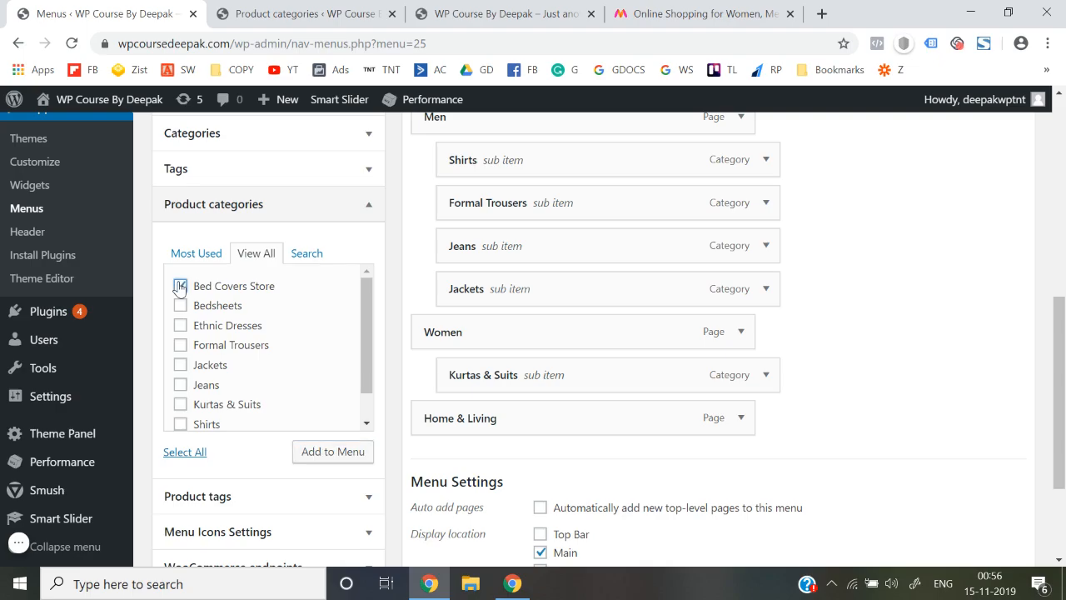
pyautogui.click(180, 306)
pyautogui.click(329, 453)
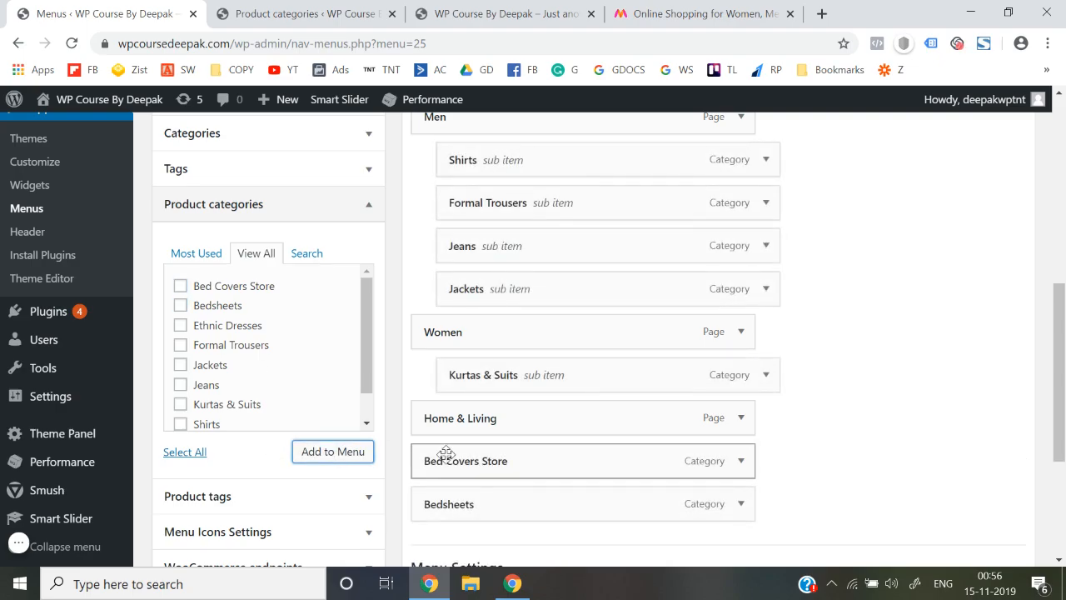
pyautogui.moveTo(457, 459); pyautogui.dragTo(510, 452)
pyautogui.moveTo(448, 502); pyautogui.dragTo(488, 495)
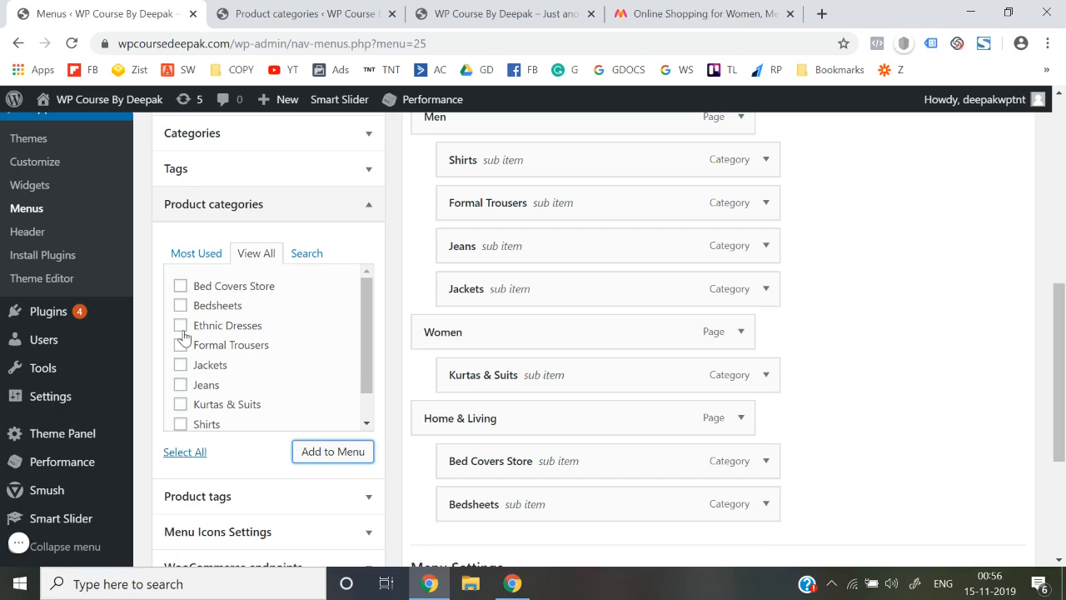
# Step: Add Ethnic Dresses as a sub item under Women, below Kurtas & Suits, and save the menu
pyautogui.click(181, 326)
pyautogui.click(336, 451)
pyautogui.scroll(-1, 528, 550)
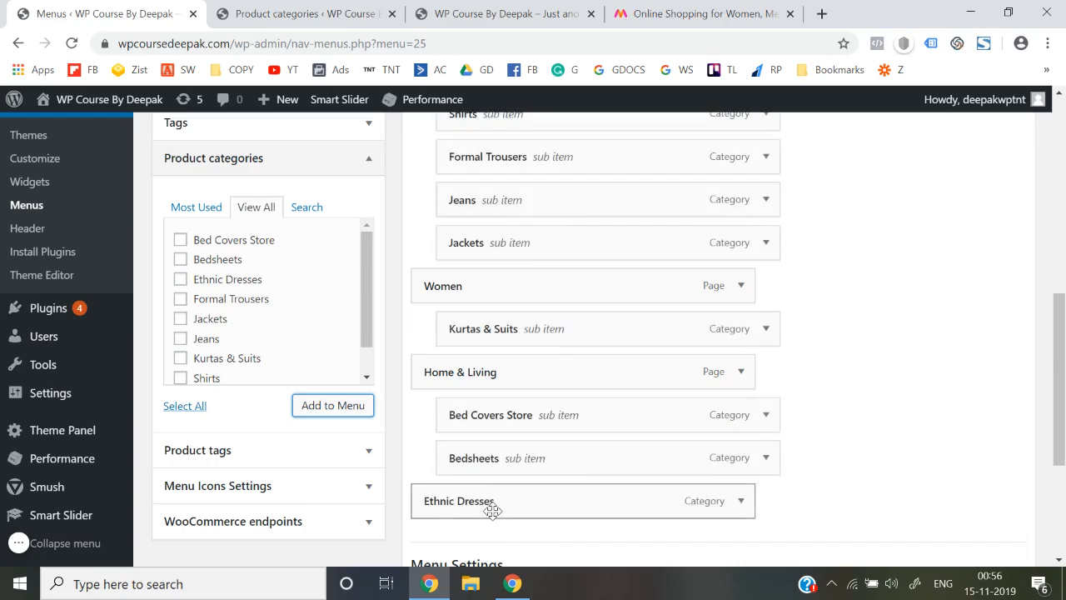
pyautogui.moveTo(493, 511); pyautogui.dragTo(485, 369)
pyautogui.scroll(-3, 892, 347)
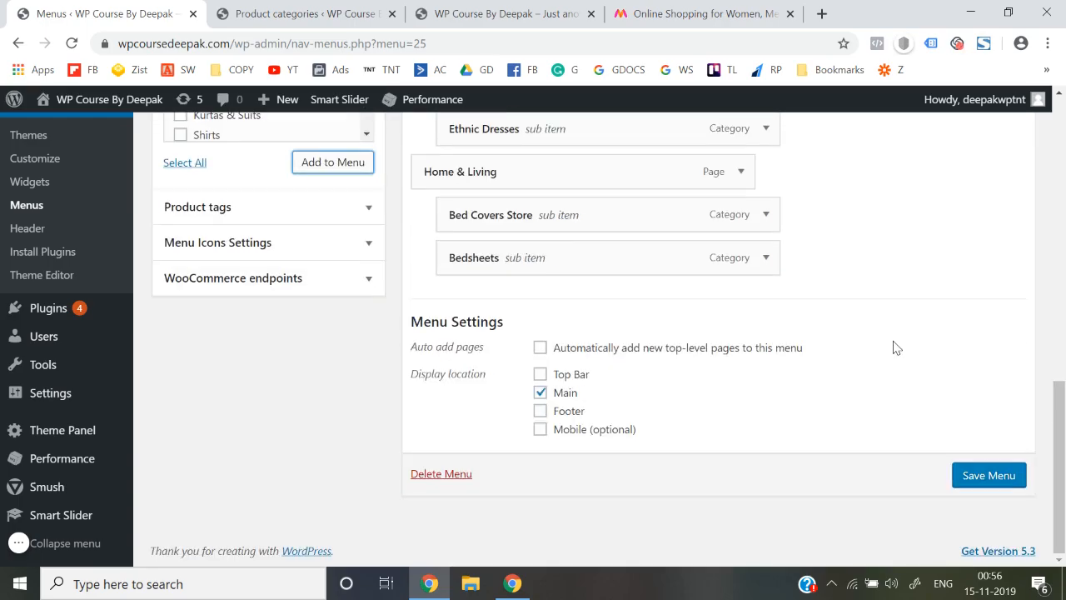
pyautogui.click(986, 480)
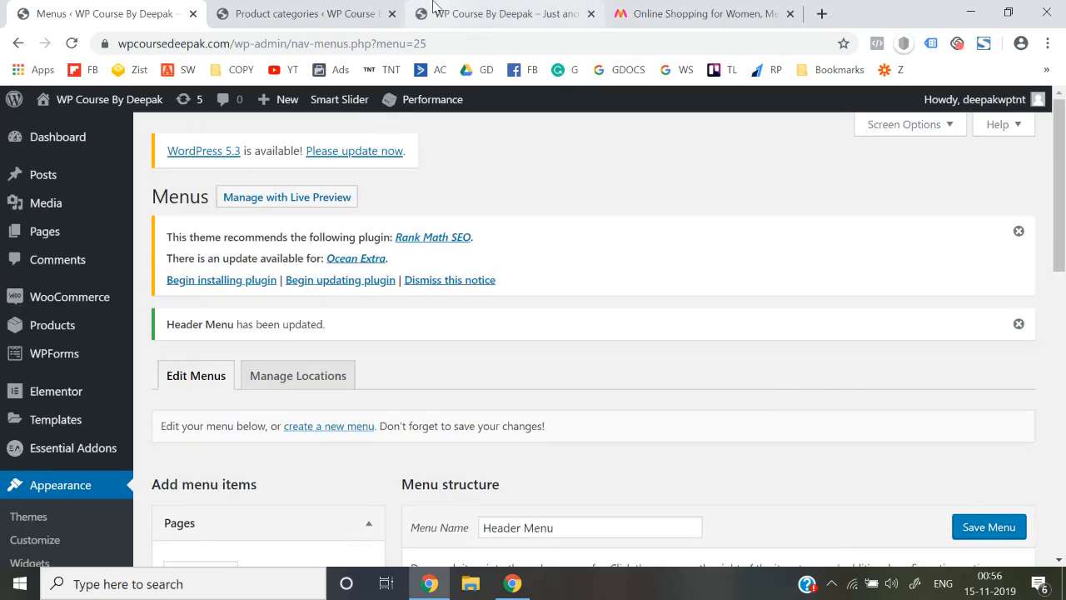
# Step: Reload the site's front page and check the Men, Women and Home & Living submenus in the header
pyautogui.click(433, 6)
pyautogui.click(433, 36)
pyautogui.press('Return')
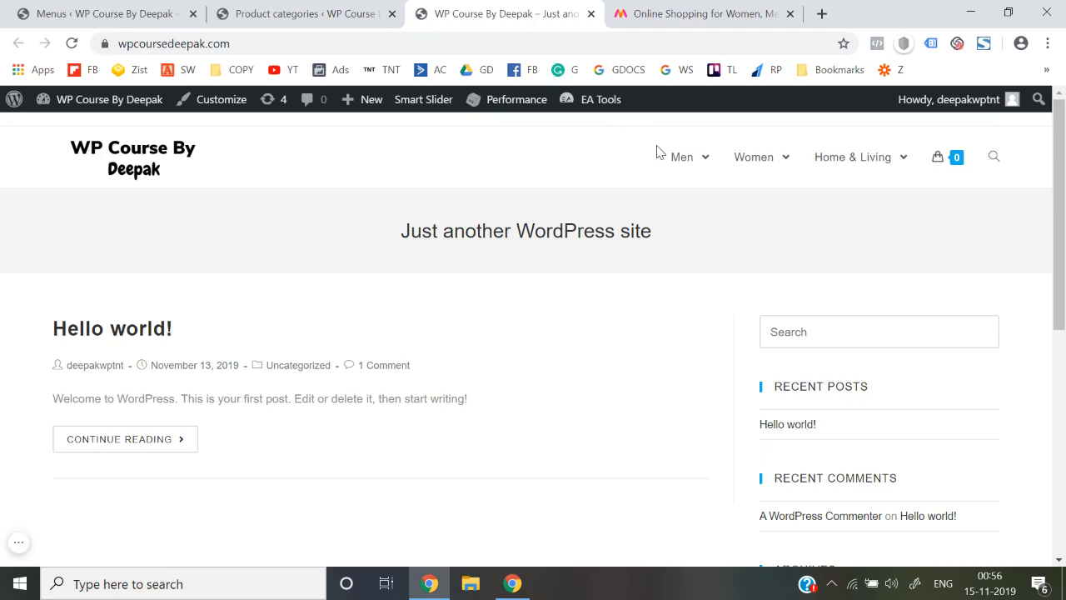
pyautogui.moveTo(681, 167)
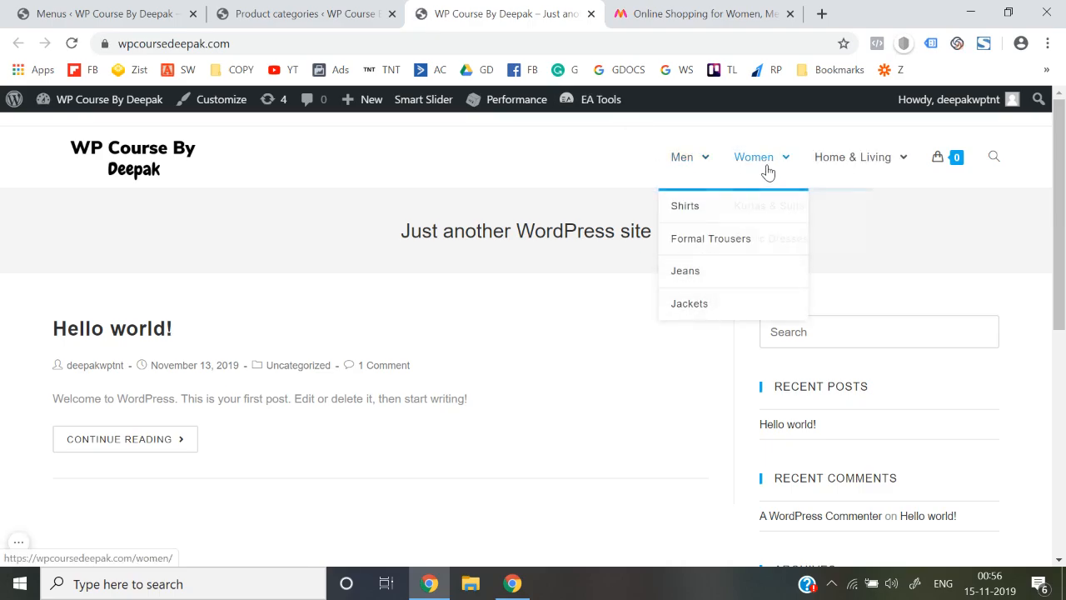
pyautogui.moveTo(768, 169)
pyautogui.moveTo(859, 164)
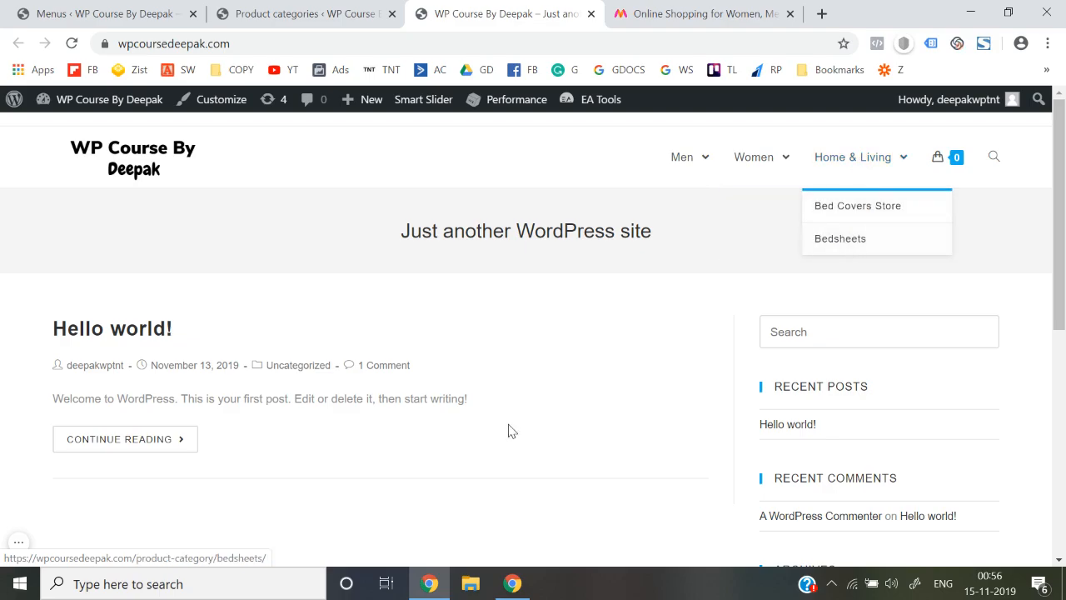
pyautogui.click(114, 166)
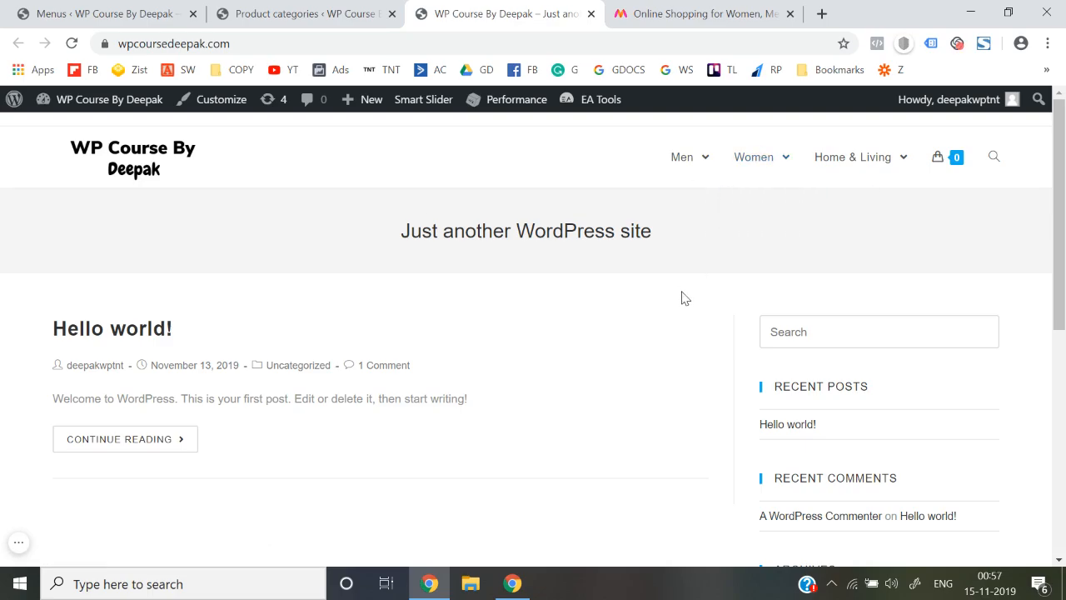
# Step: Return to the Menus admin page, dismiss its plugin and menu-update notices, and open the WooCommerce settings
pyautogui.click(159, 12)
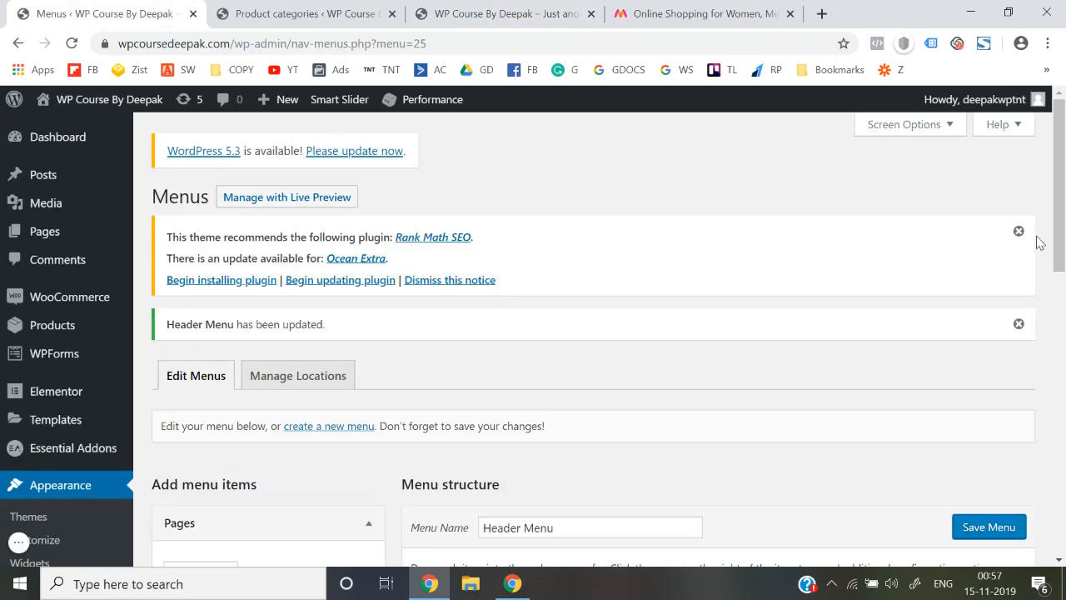
pyautogui.click(1018, 231)
pyautogui.click(1018, 232)
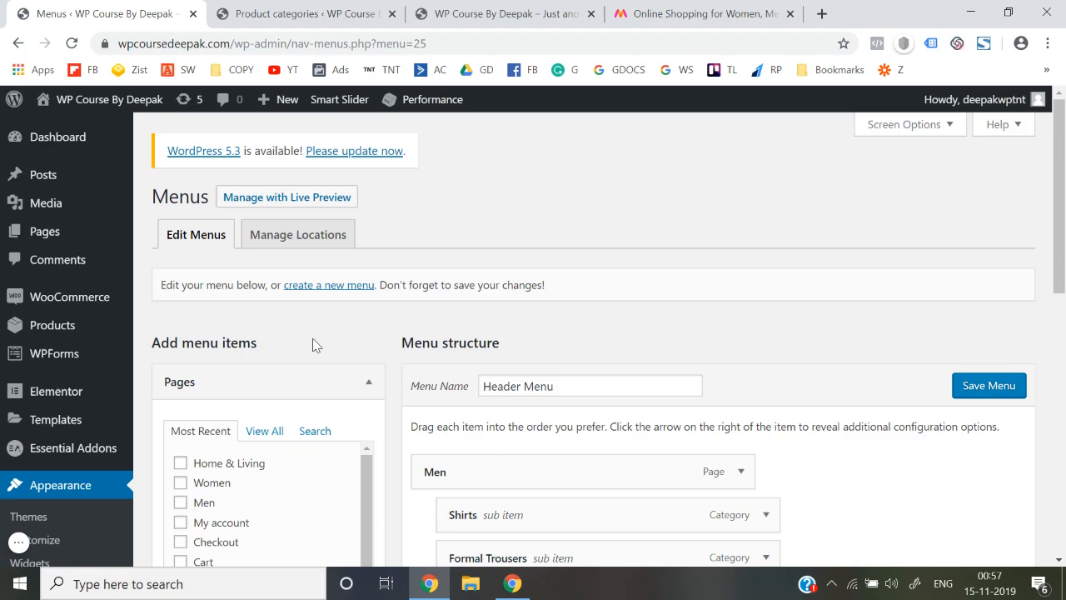
pyautogui.scroll(-1, 134, 342)
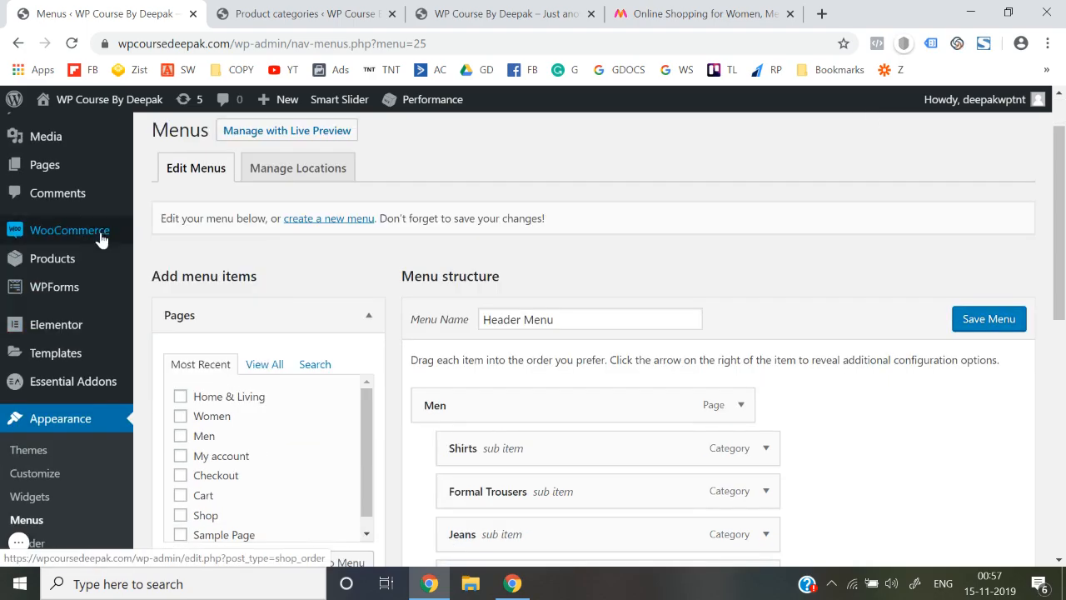
pyautogui.moveTo(98, 239)
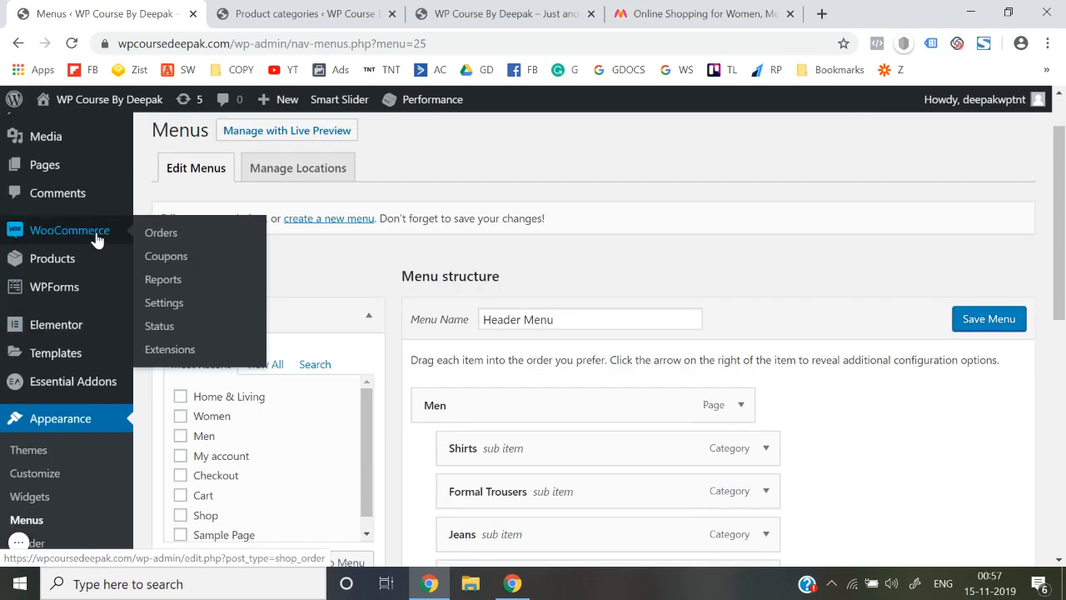
pyautogui.click(163, 305)
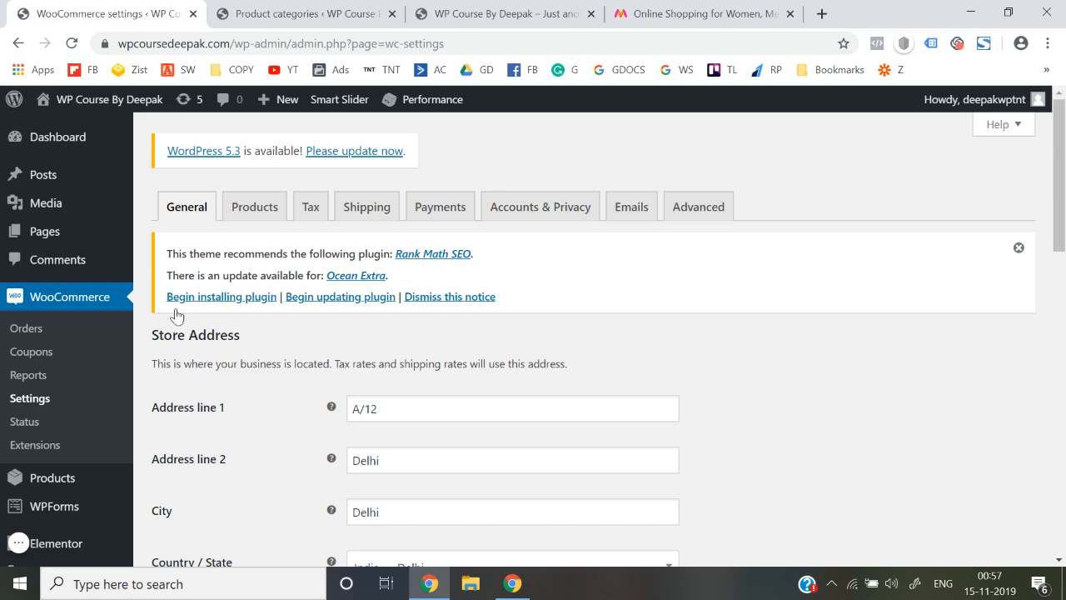
# Step: Review the store address and set the selling locations to Sell to specific countries
pyautogui.scroll(-4, 300, 387)
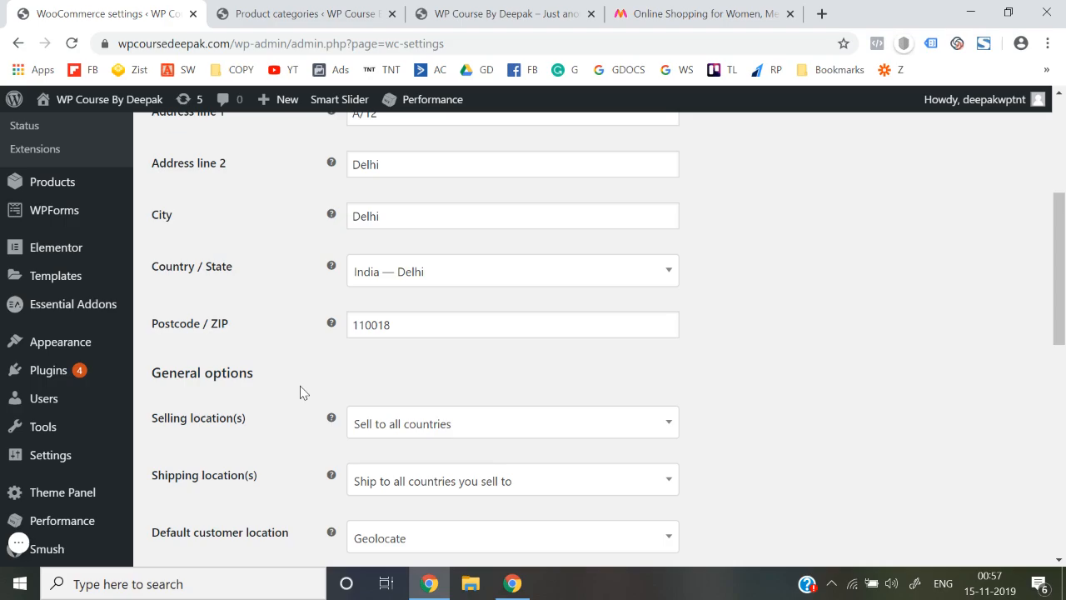
pyautogui.scroll(5, 301, 393)
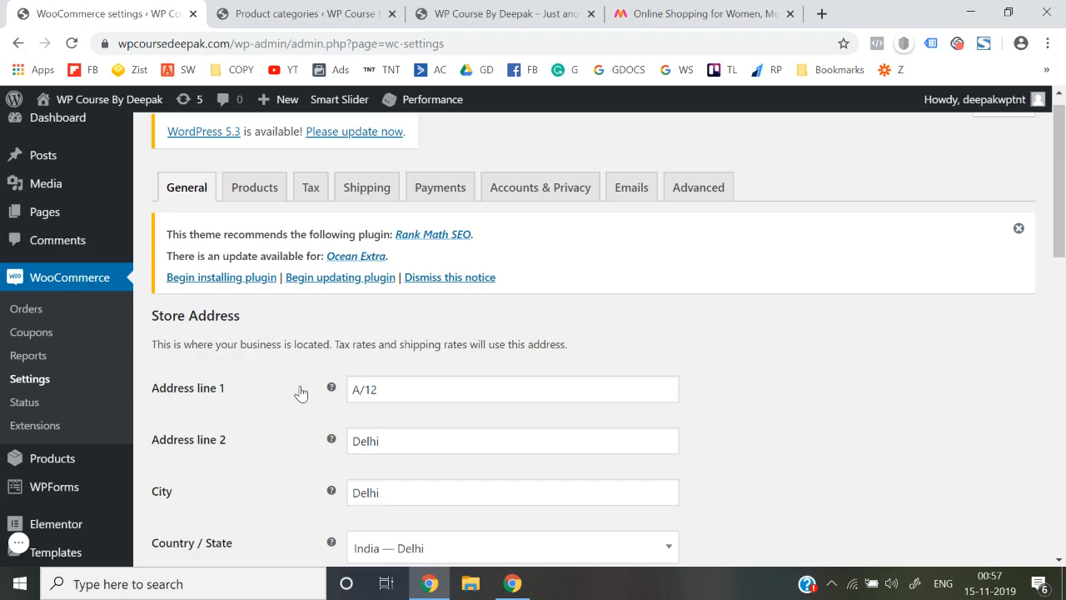
pyautogui.scroll(-3, 301, 392)
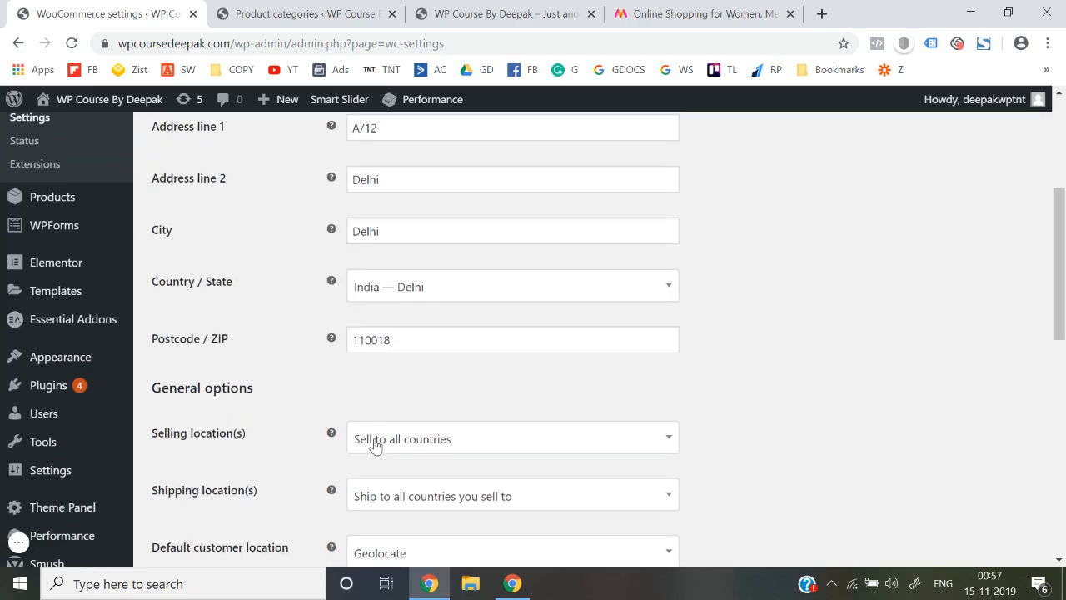
pyautogui.scroll(-1, 374, 442)
pyautogui.scroll(-1, 258, 418)
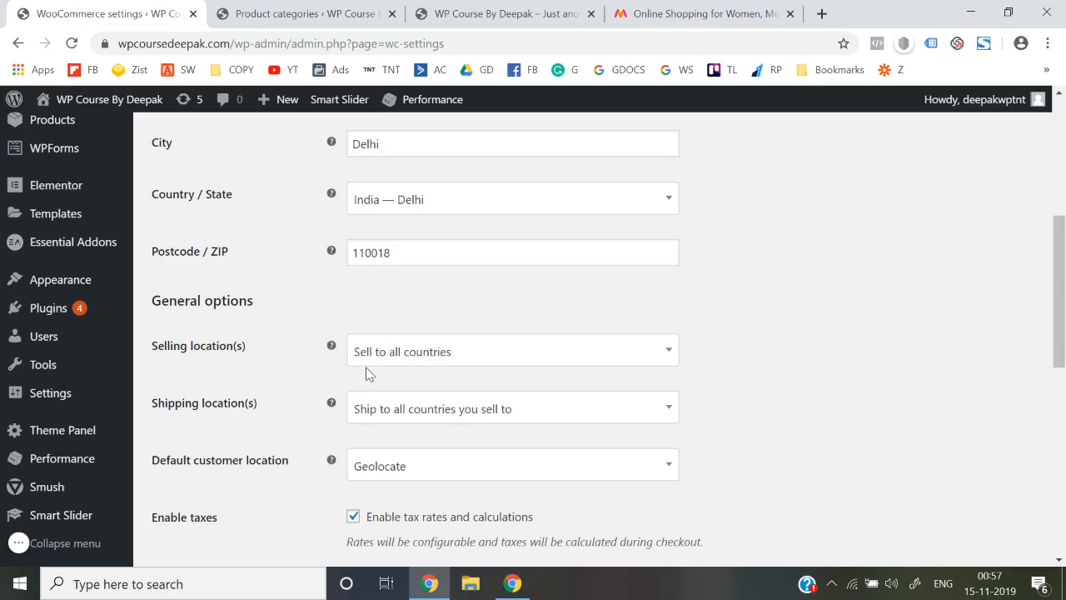
pyautogui.click(389, 359)
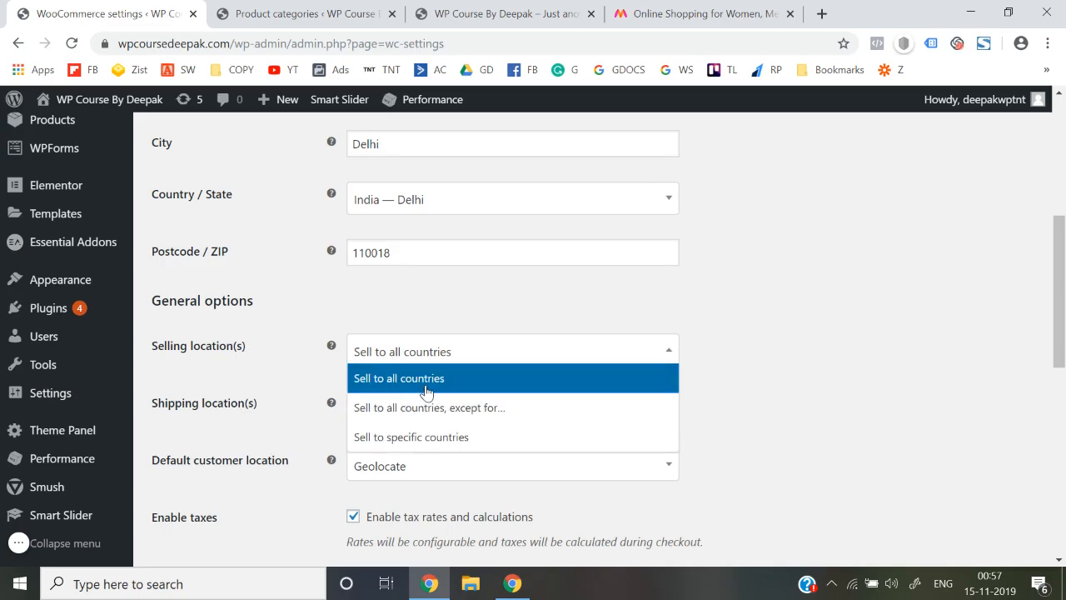
pyautogui.click(440, 443)
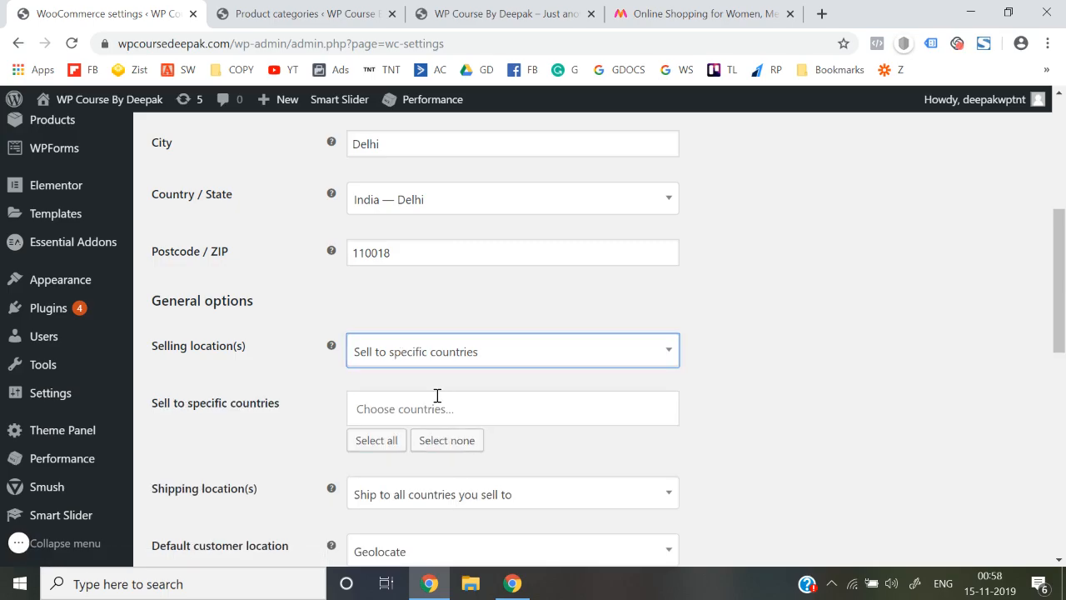
pyautogui.click(555, 364)
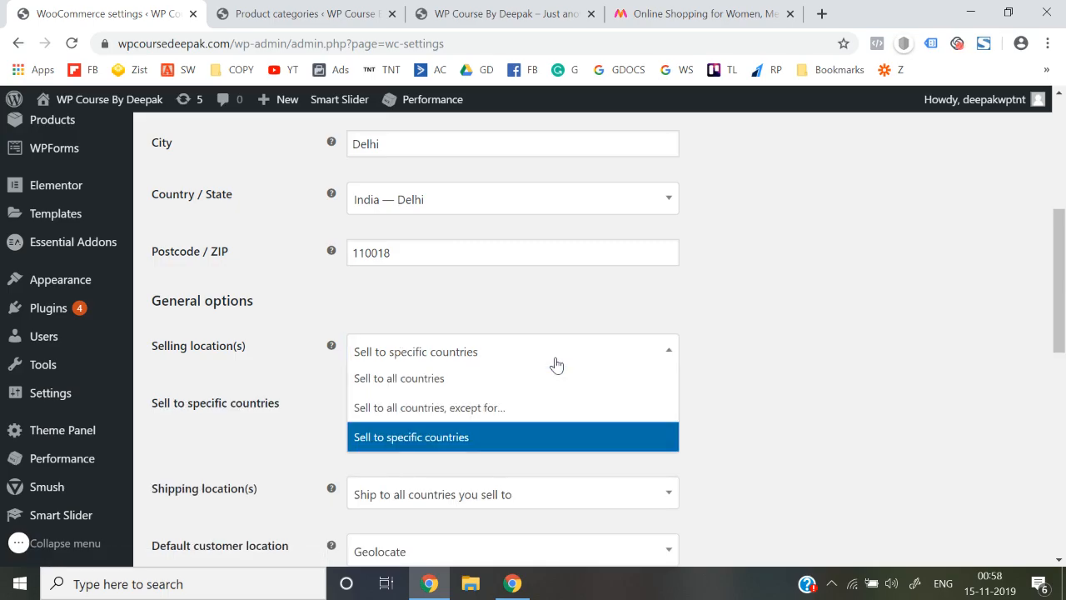
pyautogui.click(792, 370)
# Step: Examine the available choices for shipping locations and default customer location without changing them
pyautogui.scroll(-1, 793, 370)
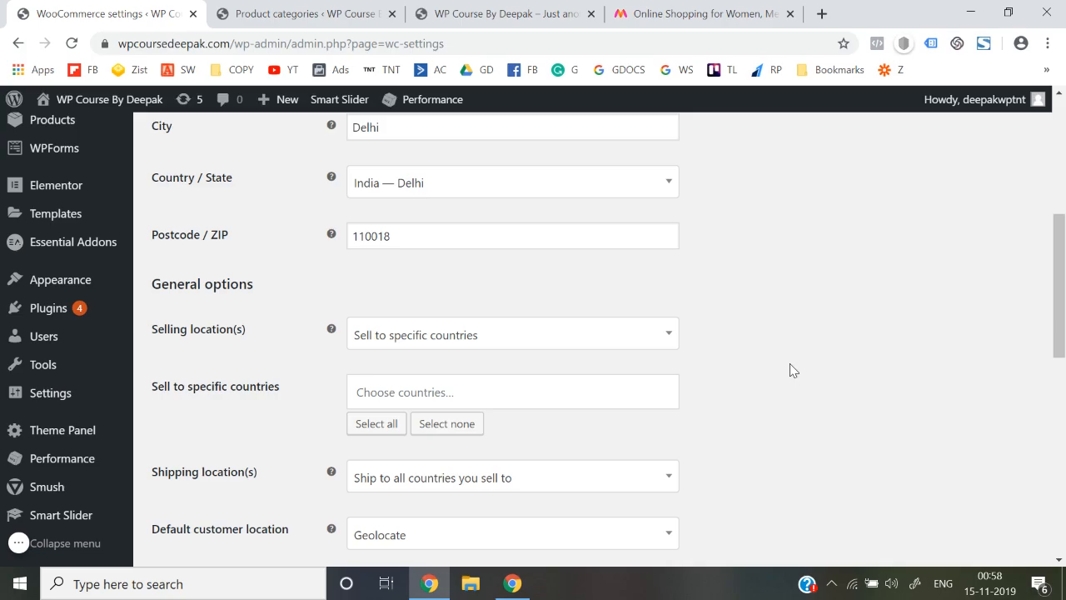
pyautogui.scroll(-2, 791, 367)
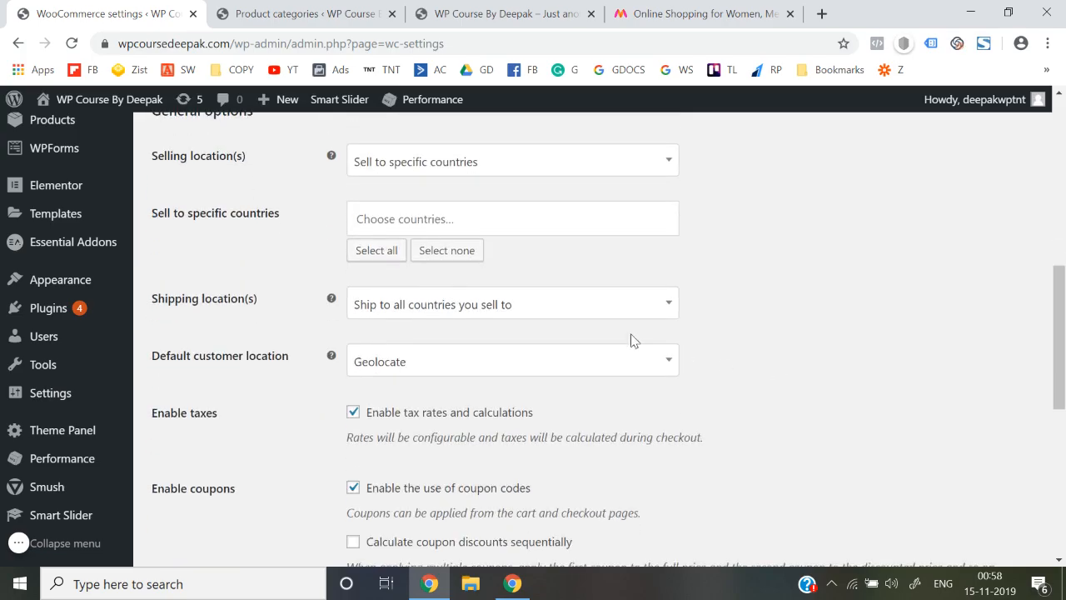
pyautogui.click(530, 311)
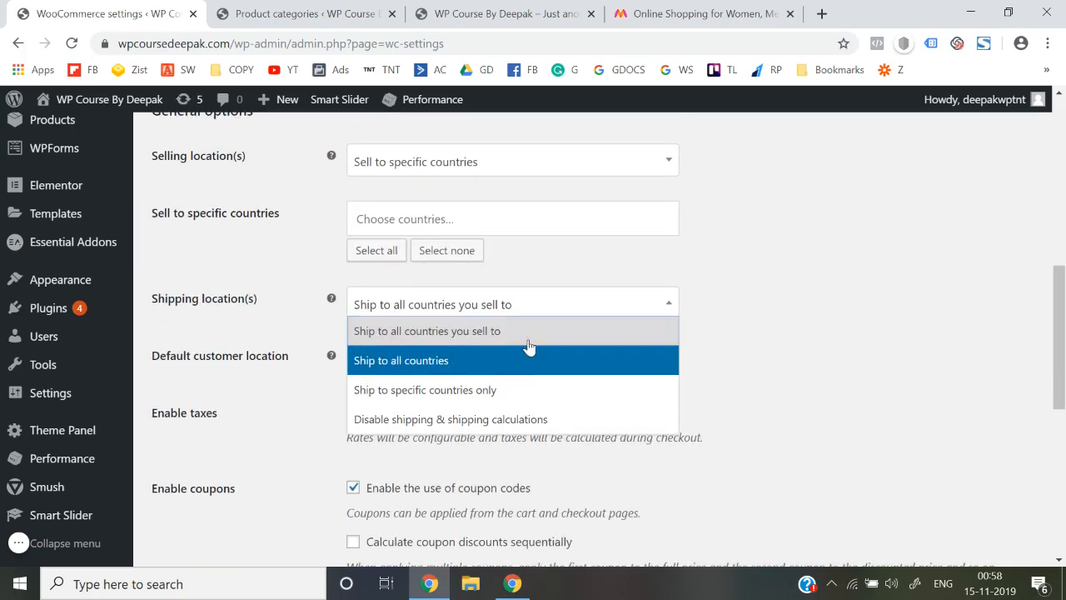
pyautogui.click(731, 351)
pyautogui.scroll(-1, 731, 351)
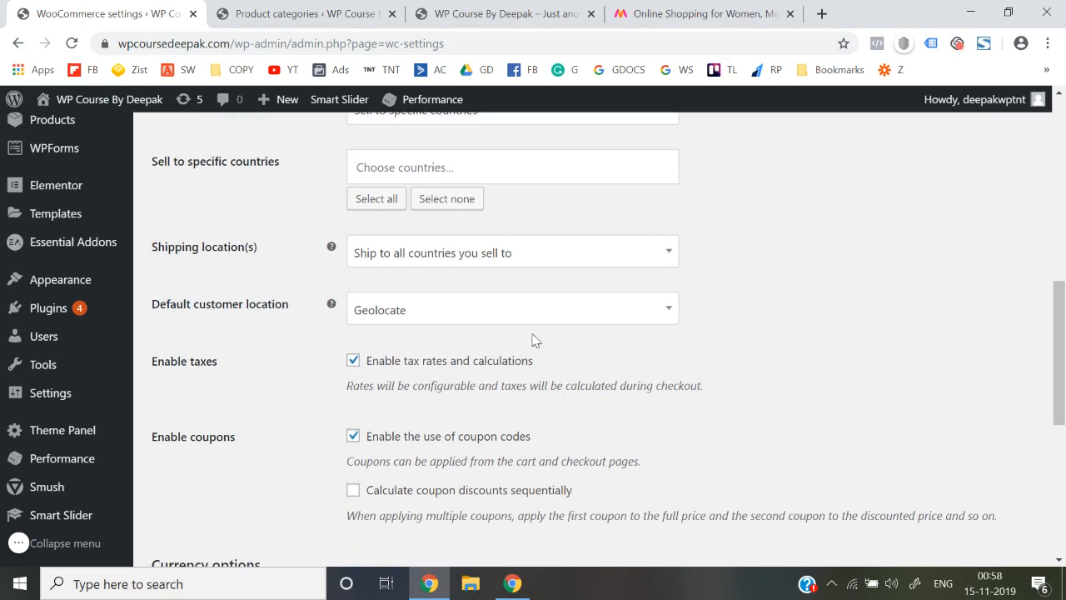
pyautogui.click(455, 311)
pyautogui.click(714, 410)
pyautogui.scroll(-2, 714, 410)
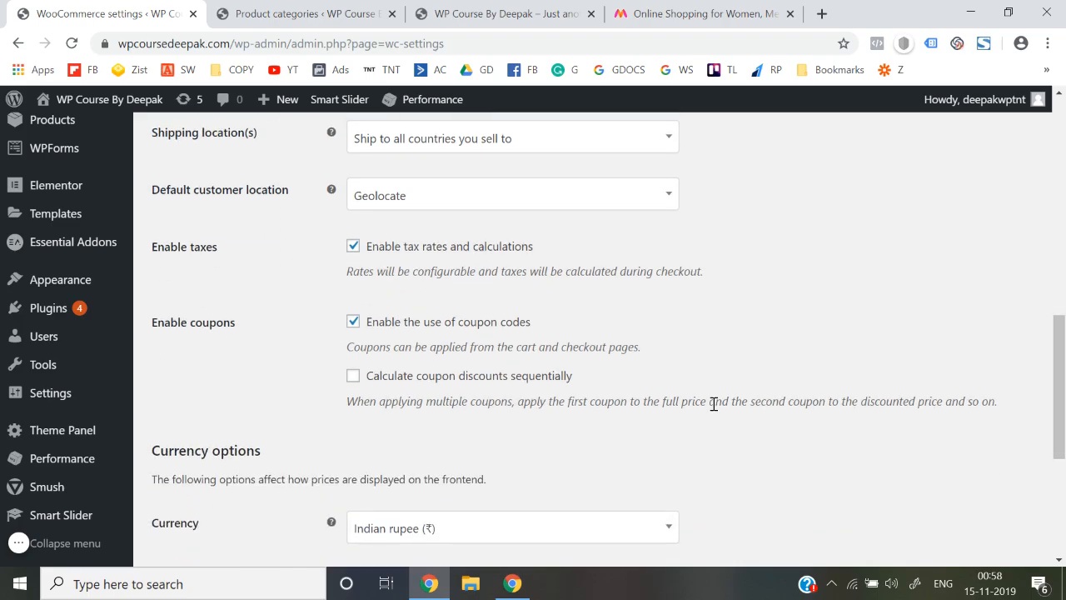
# Step: Review the currency options and save the general settings, agreeing to continue with no selling country chosen
pyautogui.scroll(-4, 714, 403)
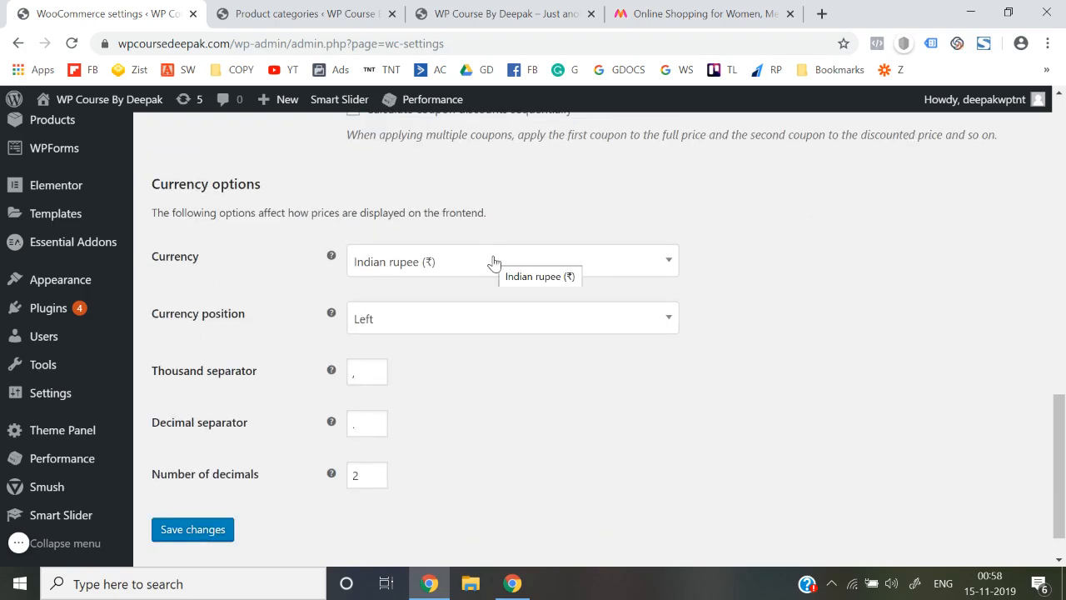
pyautogui.scroll(-1, 517, 448)
pyautogui.click(193, 483)
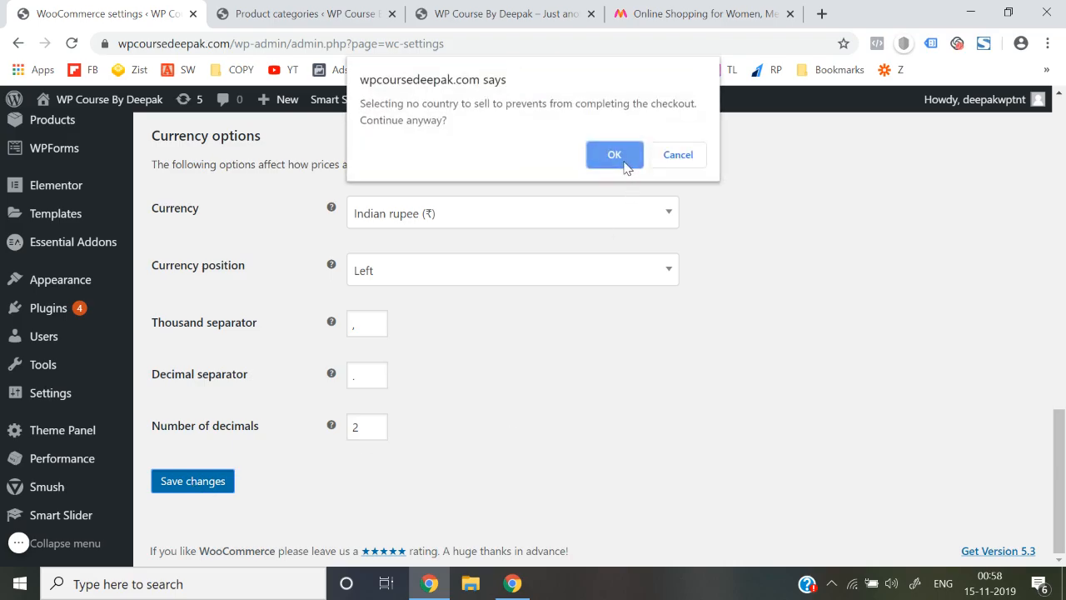
pyautogui.click(614, 155)
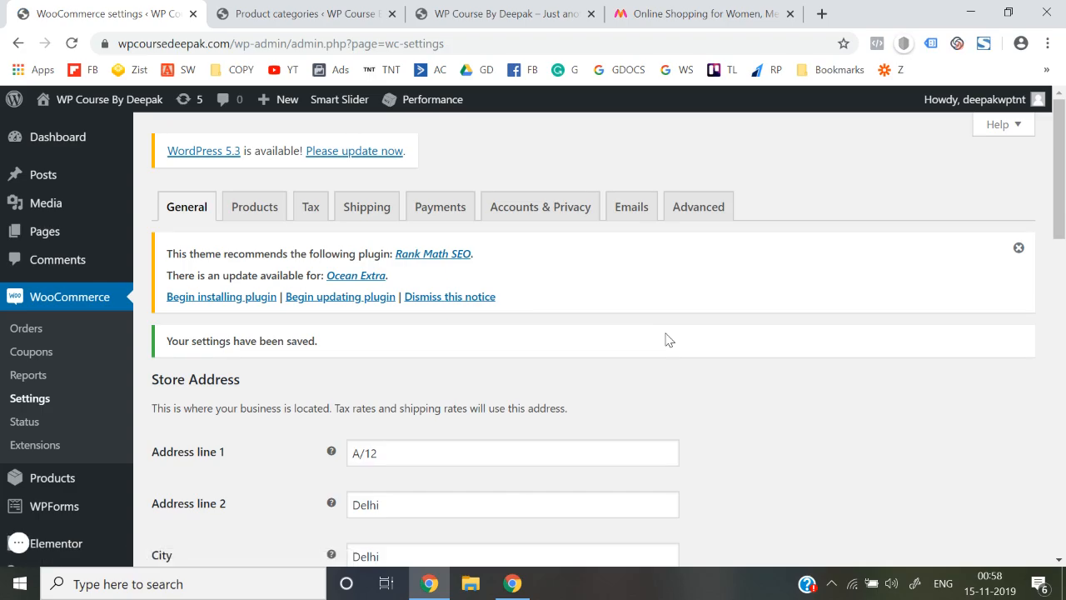
# Step: View the tax settings briefly and return to the general settings to check the tax and coupon enabling options
pyautogui.click(302, 212)
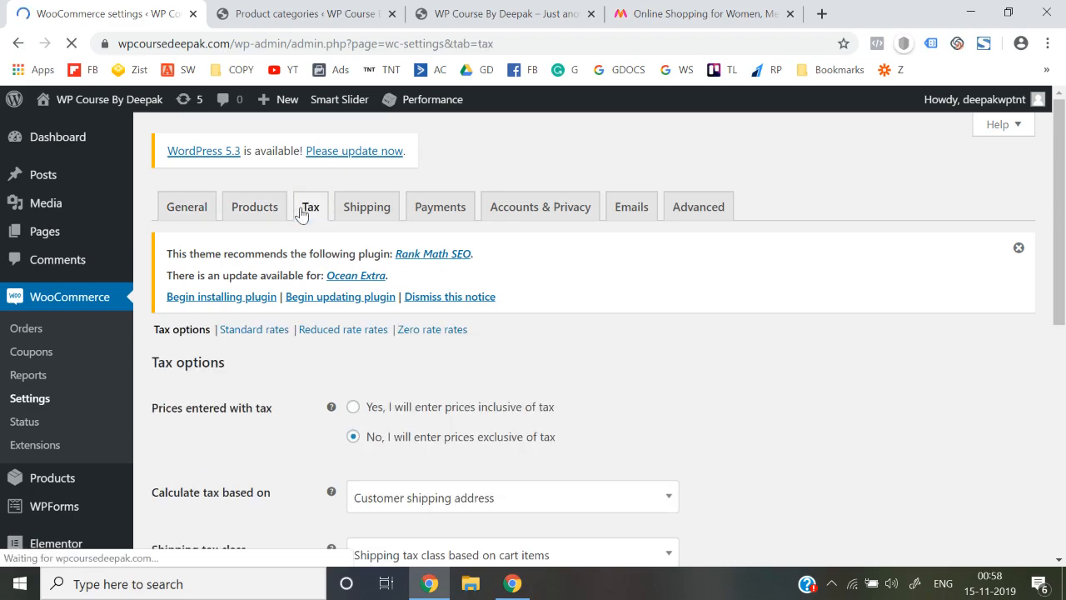
pyautogui.scroll(-1, 301, 213)
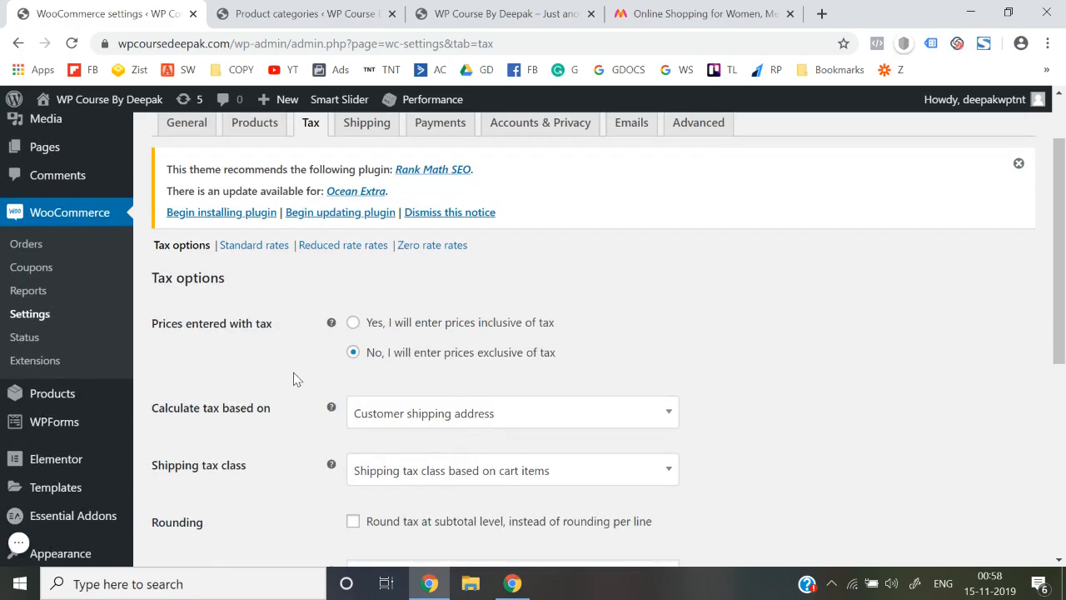
pyautogui.scroll(1, 294, 373)
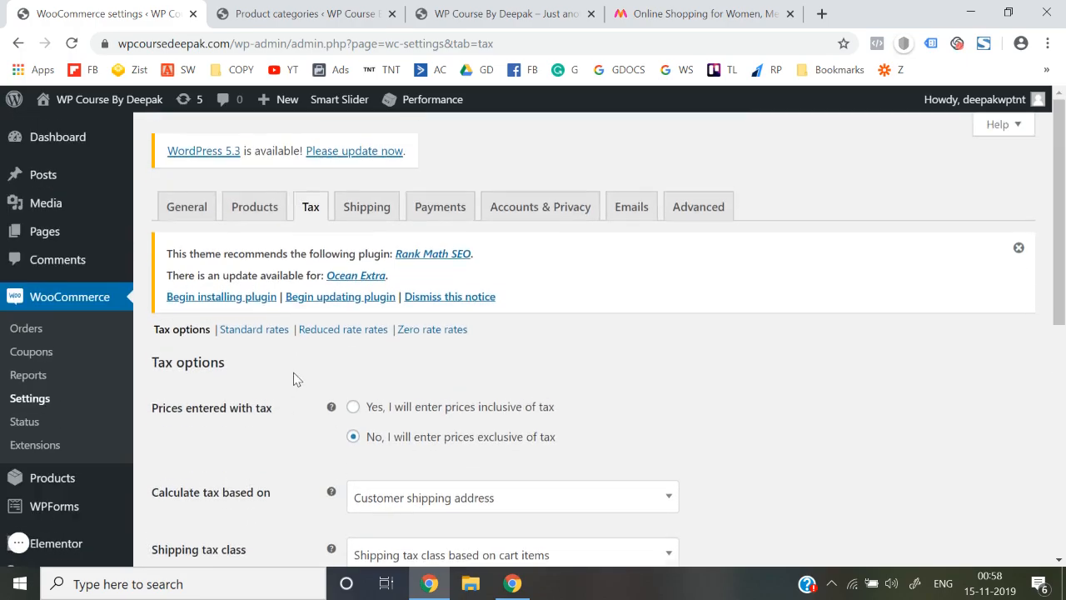
pyautogui.click(180, 208)
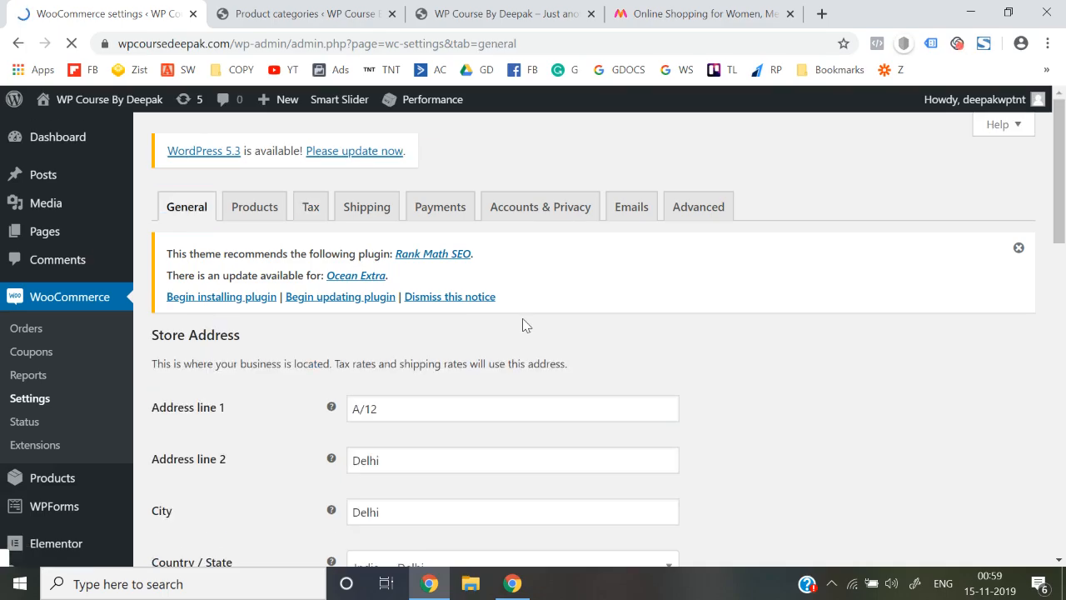
pyautogui.scroll(-5, 523, 325)
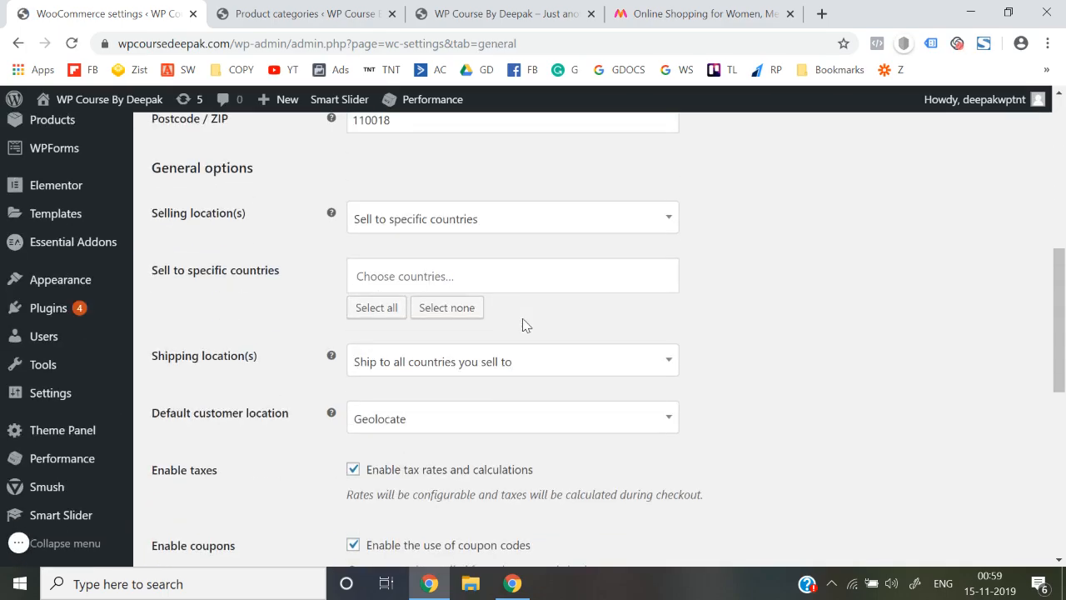
pyautogui.scroll(-1, 523, 325)
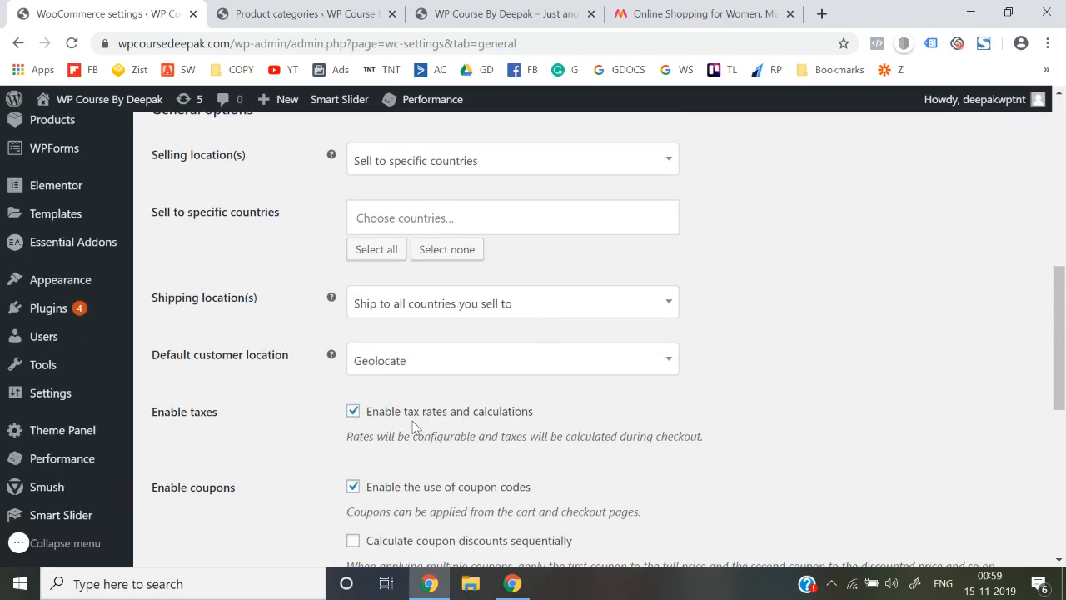
pyautogui.scroll(-1, 412, 425)
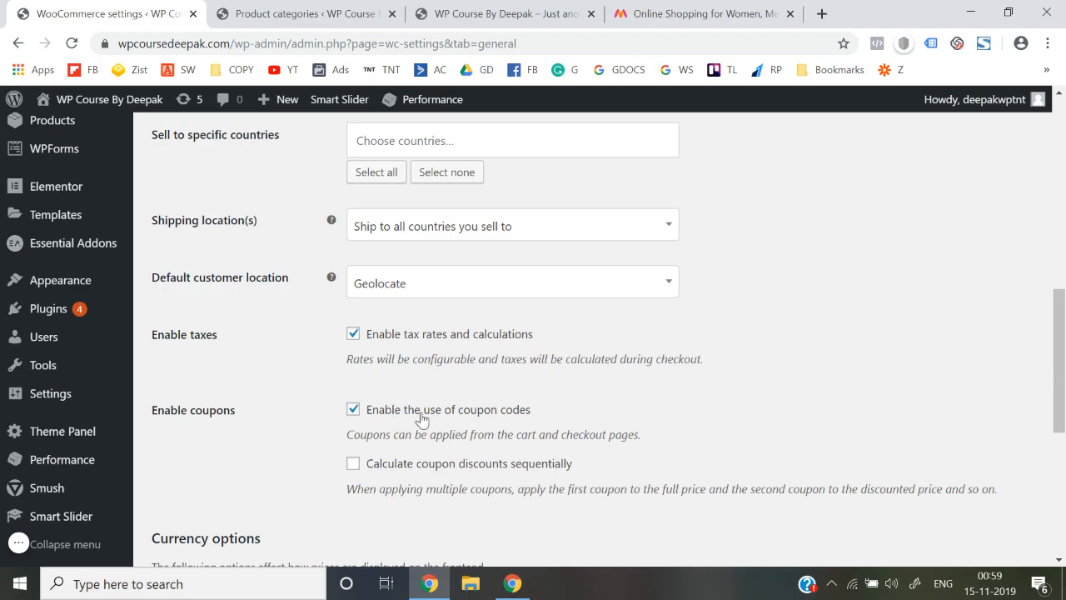
pyautogui.scroll(-2, 422, 419)
pyautogui.scroll(10, 422, 419)
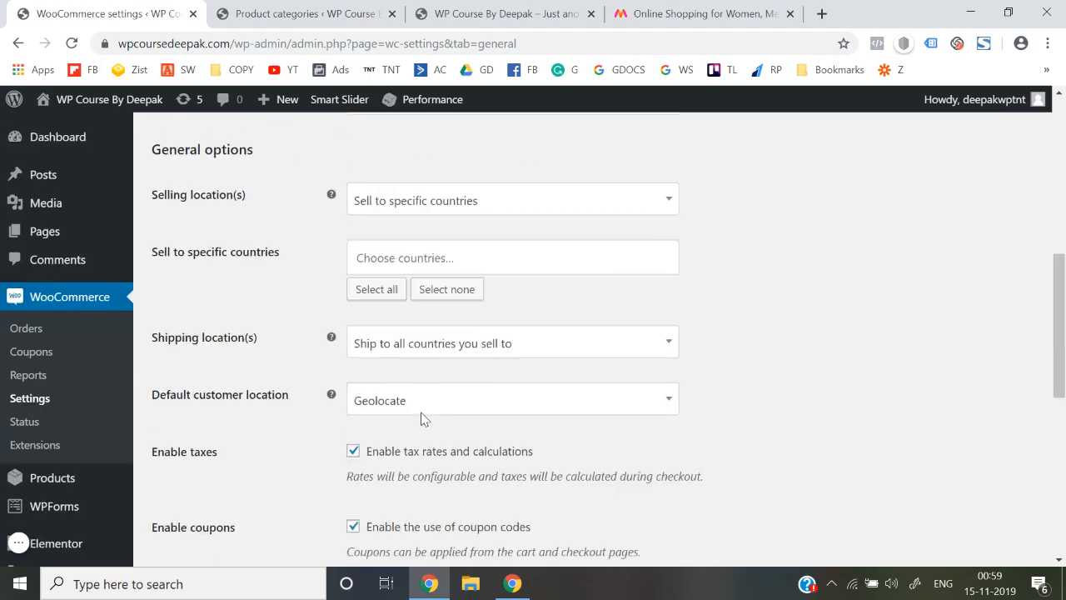
# Step: Open the tax settings and examine the price entry options and the choices for calculating tax without changing them
pyautogui.click(312, 217)
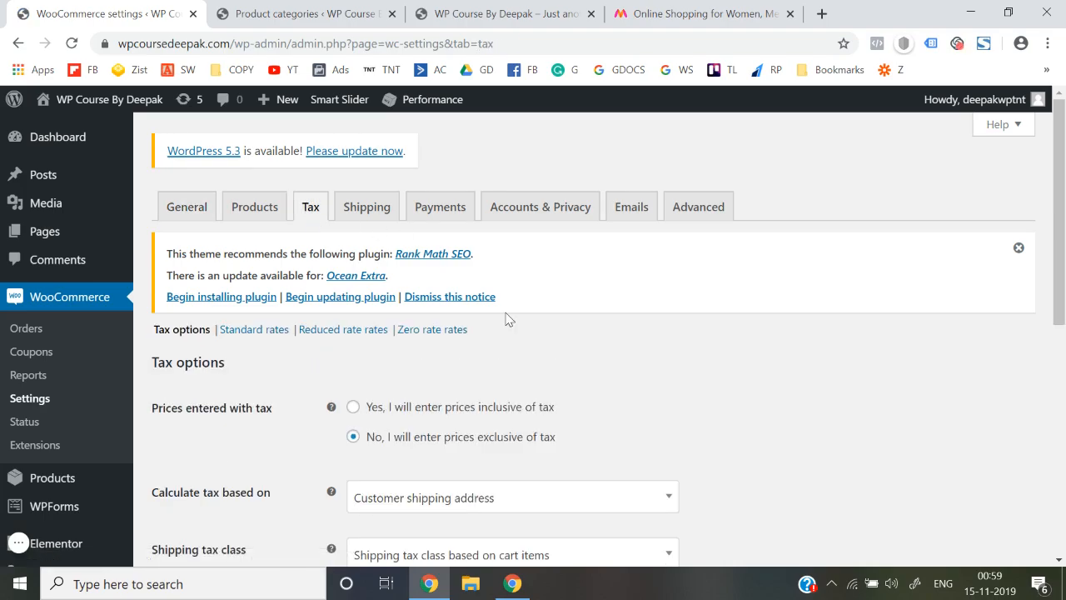
pyautogui.scroll(-2, 564, 369)
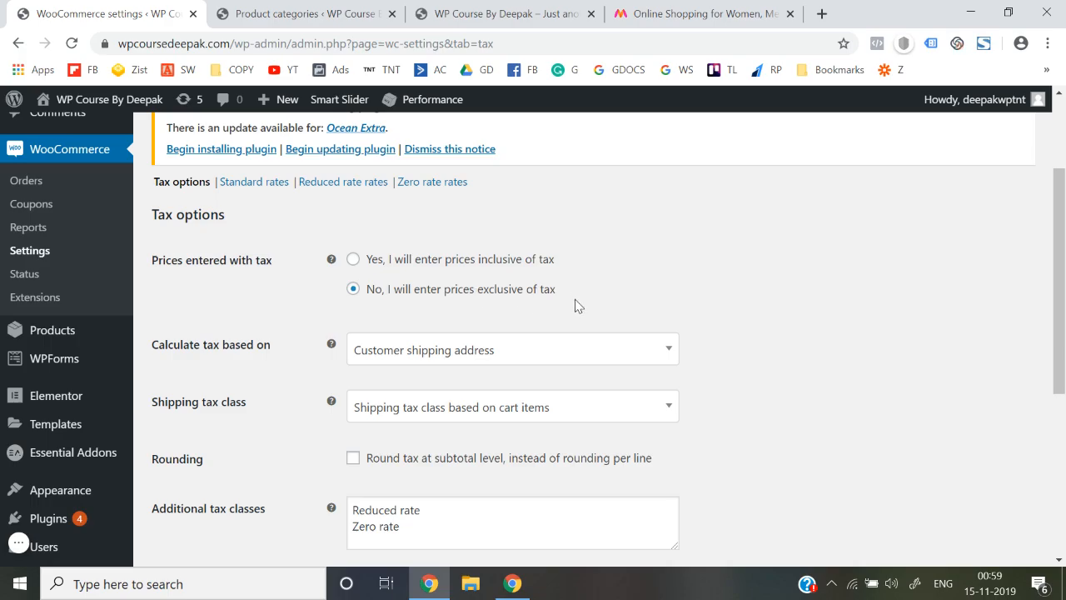
pyautogui.scroll(-1, 577, 306)
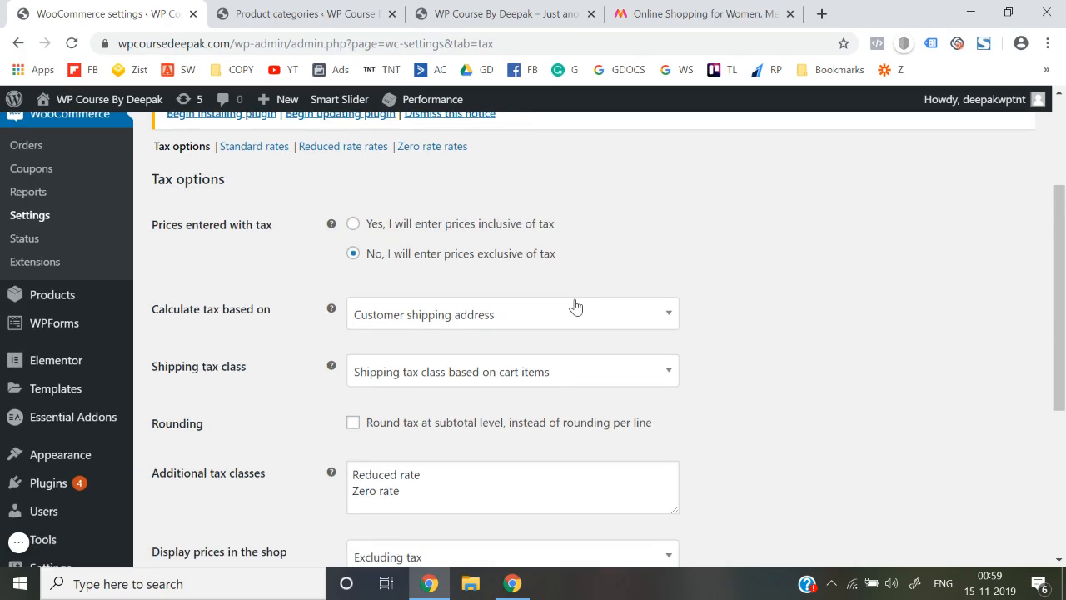
pyautogui.scroll(-1, 519, 335)
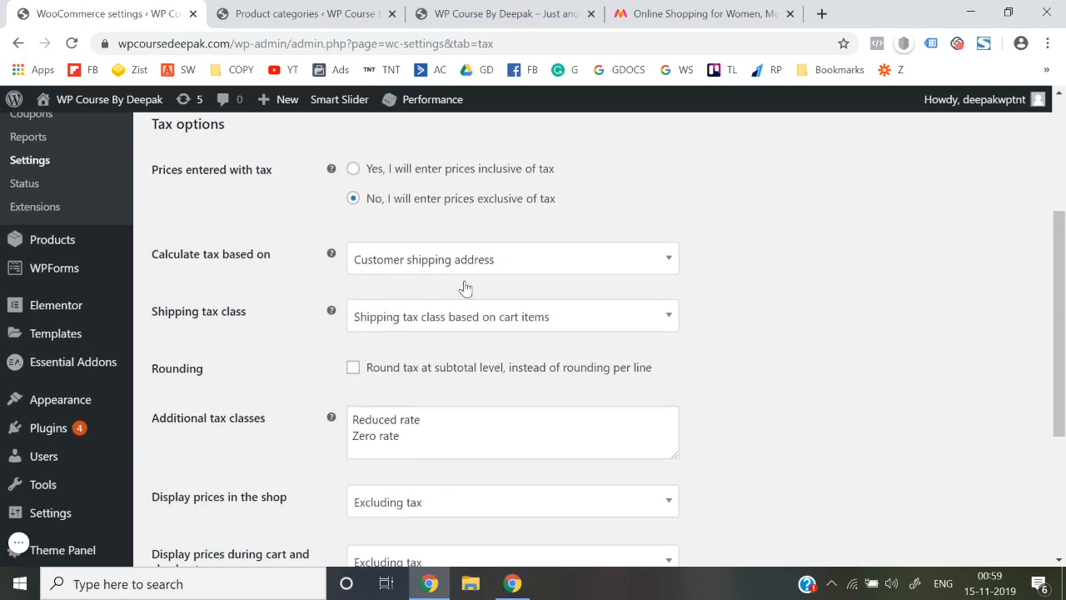
pyautogui.click(397, 263)
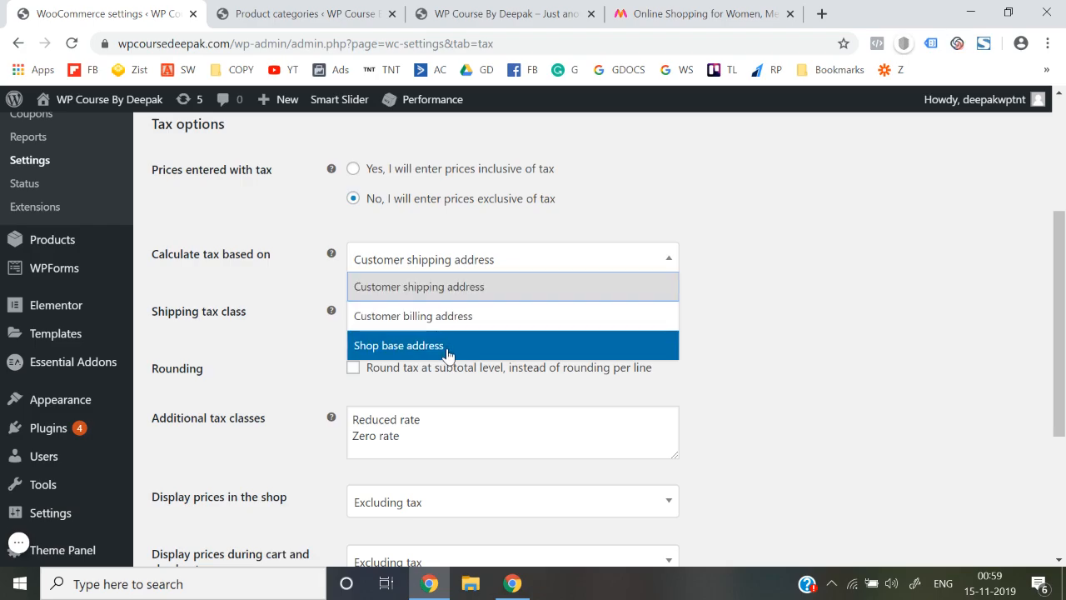
pyautogui.click(749, 375)
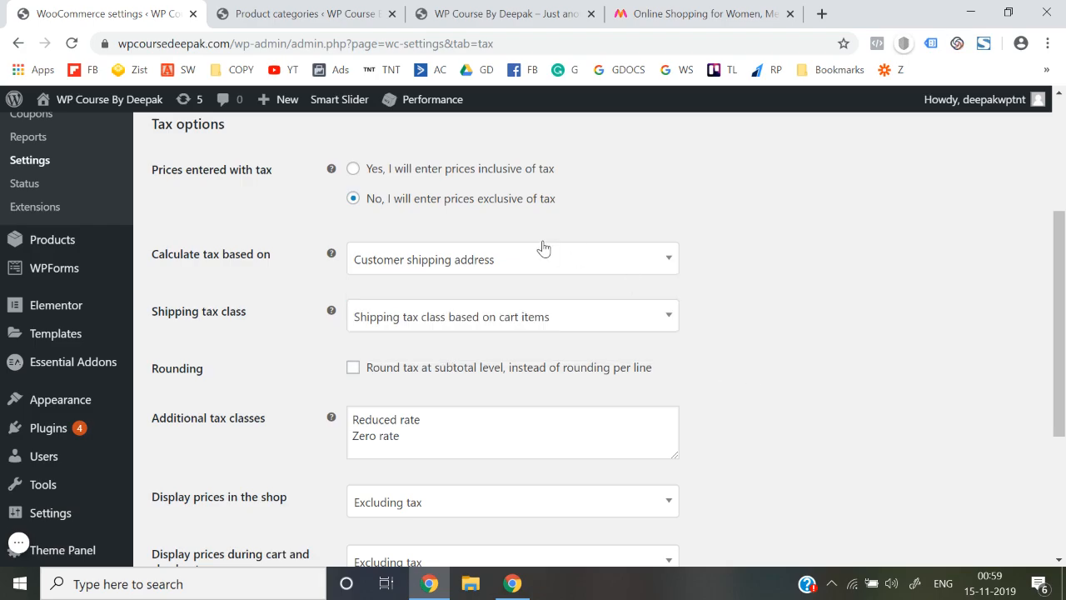
# Step: Set the shipping tax class to Standard
pyautogui.scroll(-1, 583, 321)
pyautogui.click(536, 307)
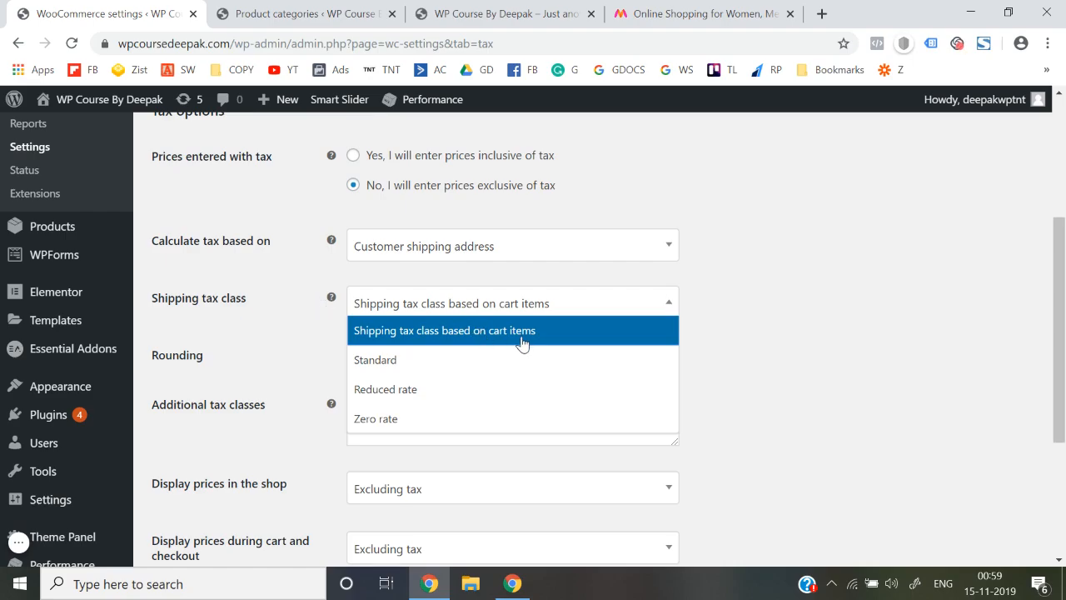
pyautogui.click(438, 368)
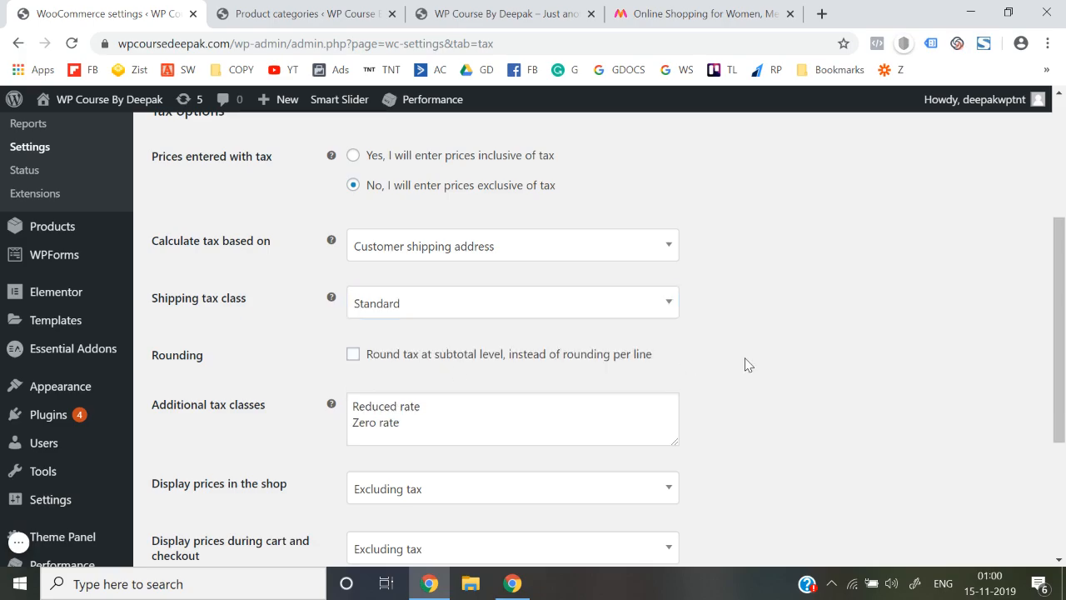
# Step: Try the Reduced rate and Zero rate shipping tax classes and return the selection to Standard
pyautogui.click(609, 311)
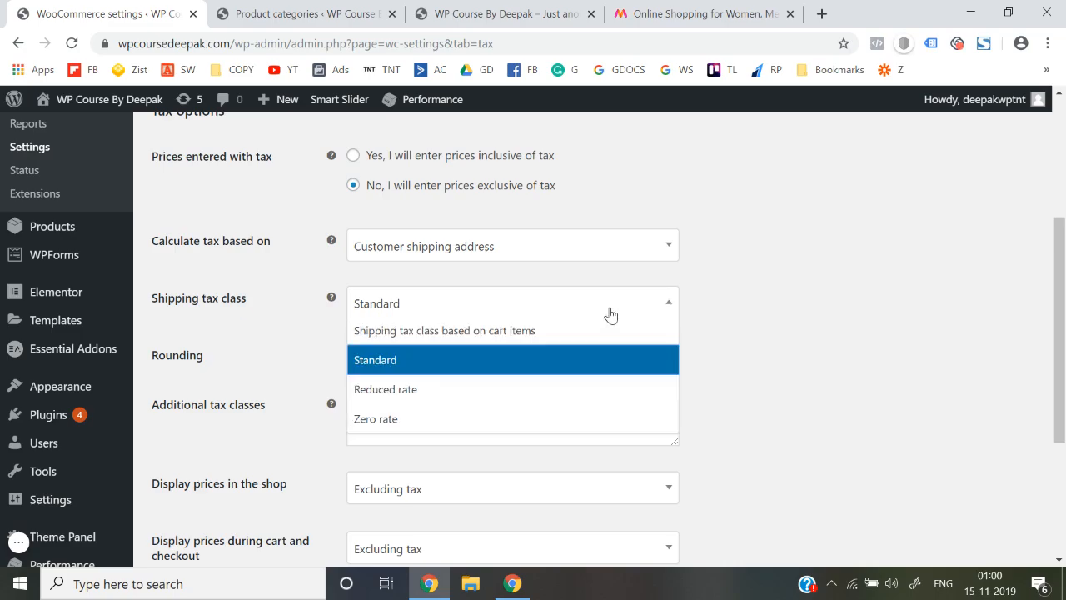
pyautogui.click(475, 393)
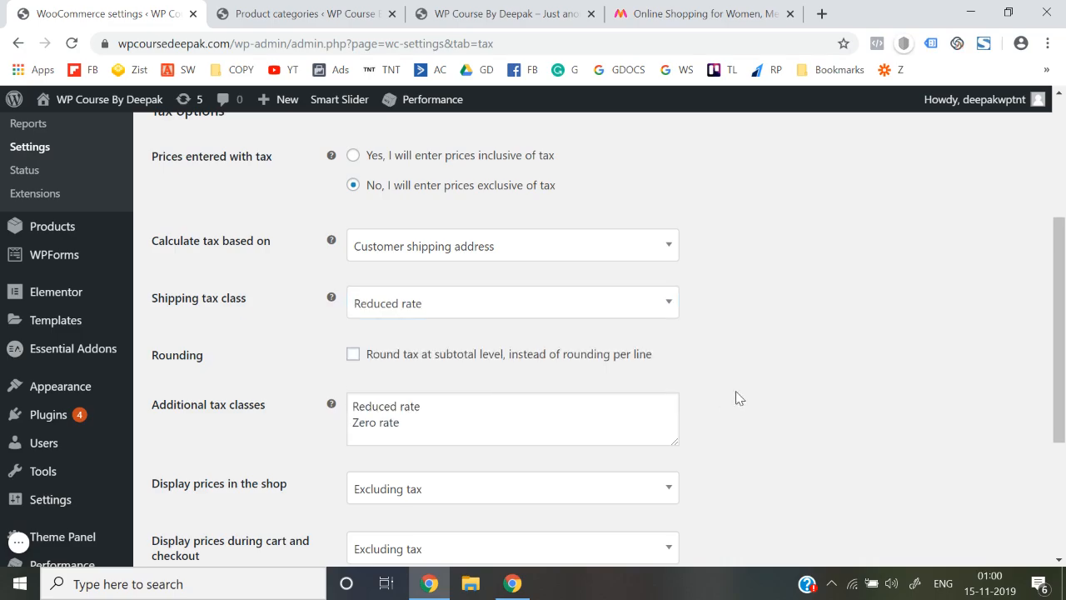
pyautogui.click(575, 313)
pyautogui.click(459, 427)
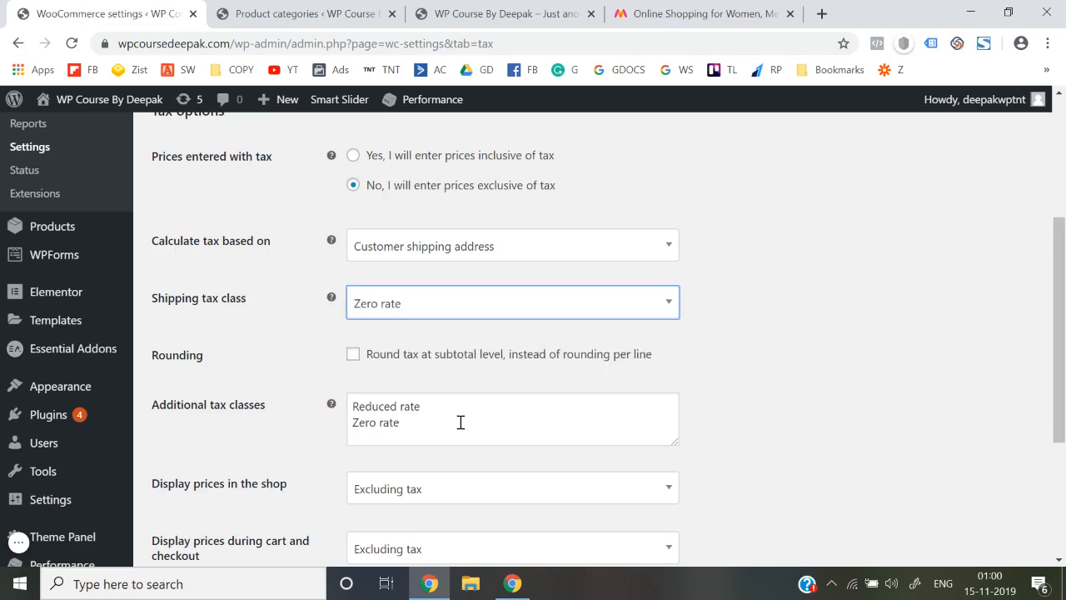
pyautogui.click(504, 312)
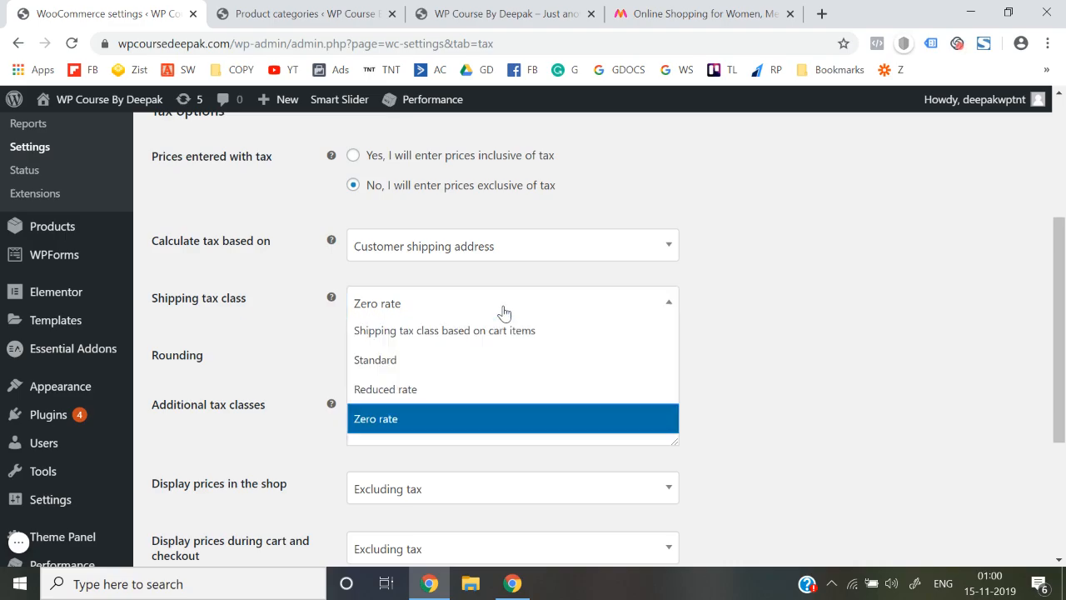
pyautogui.click(406, 376)
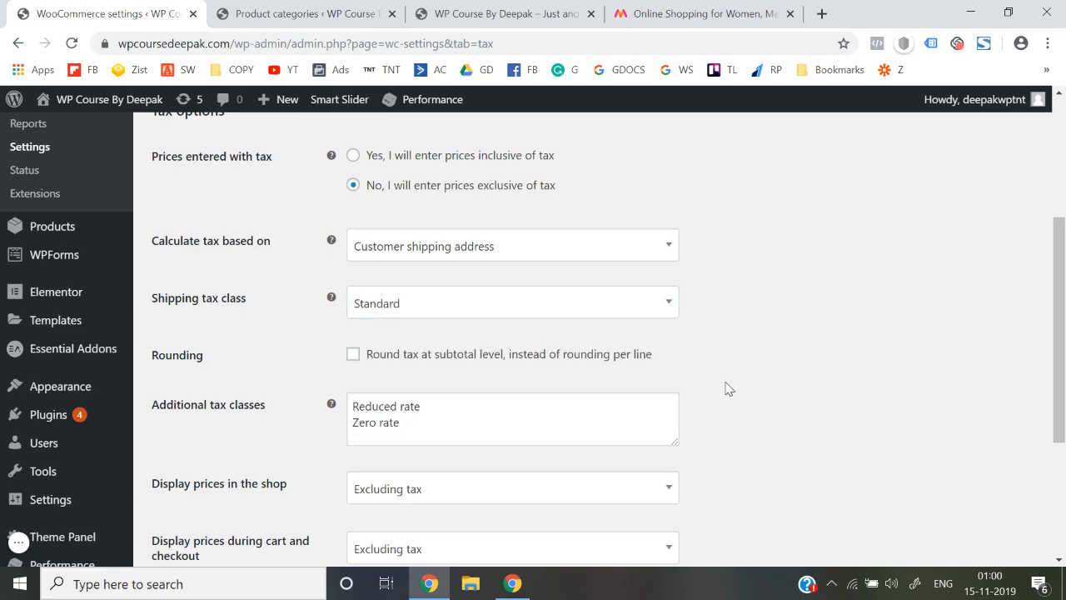
pyautogui.click(552, 305)
pyautogui.click(464, 366)
pyautogui.click(547, 303)
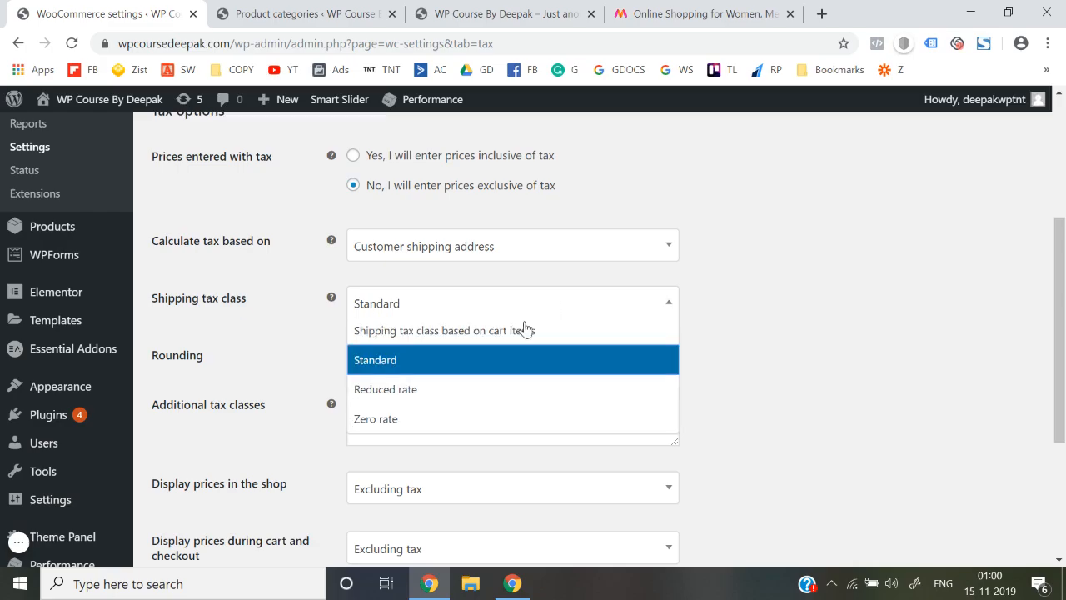
pyautogui.click(424, 369)
pyautogui.click(700, 405)
# Step: Keep shop prices excluding tax, set cart and checkout prices to Including tax, and save the tax settings
pyautogui.scroll(-2, 700, 405)
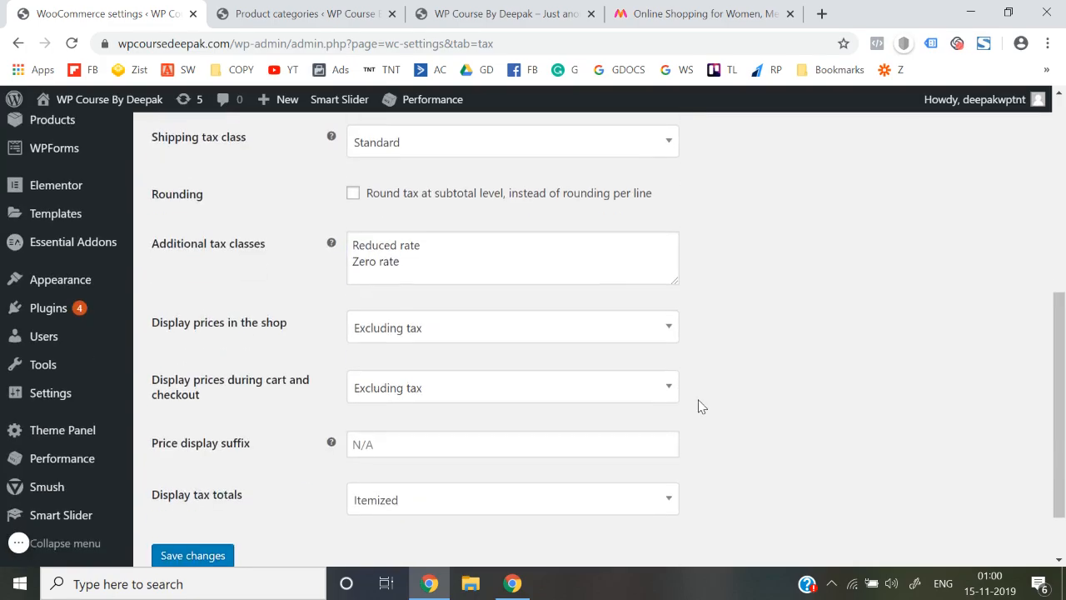
pyautogui.click(454, 325)
pyautogui.click(424, 385)
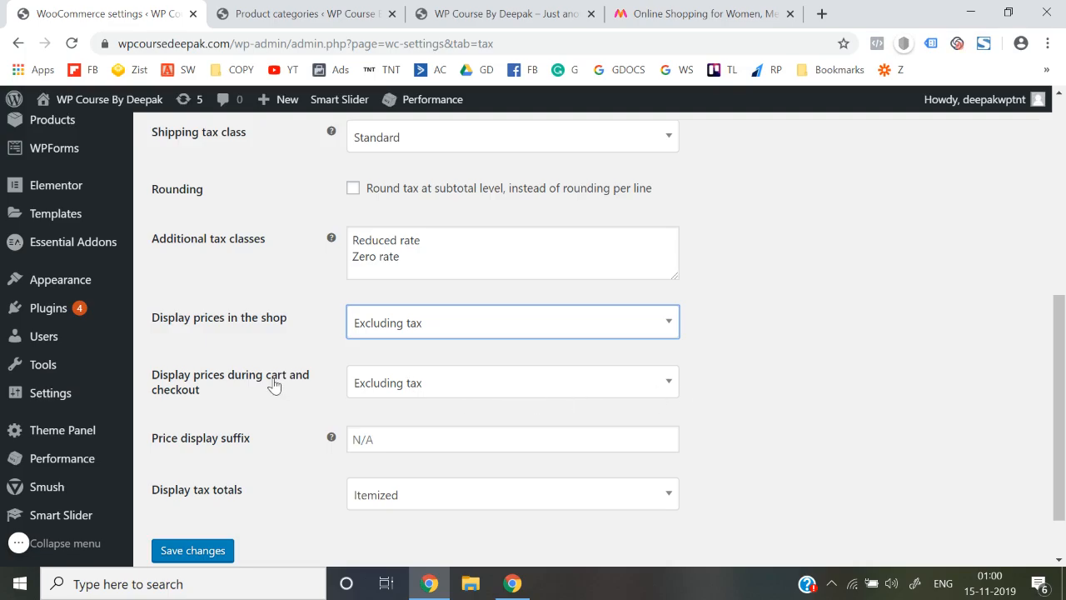
pyautogui.click(401, 390)
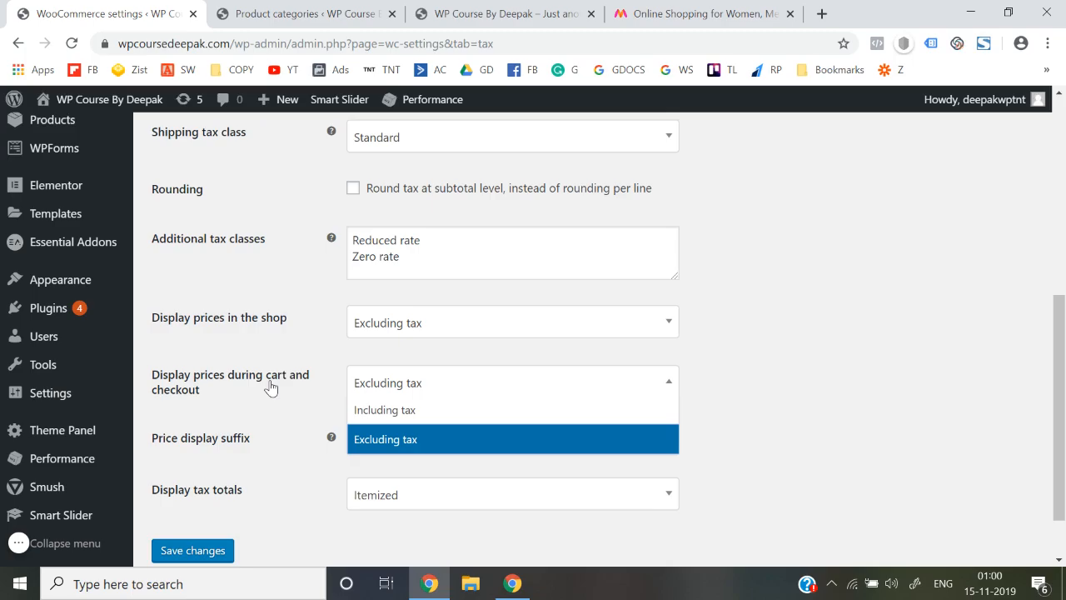
pyautogui.click(379, 415)
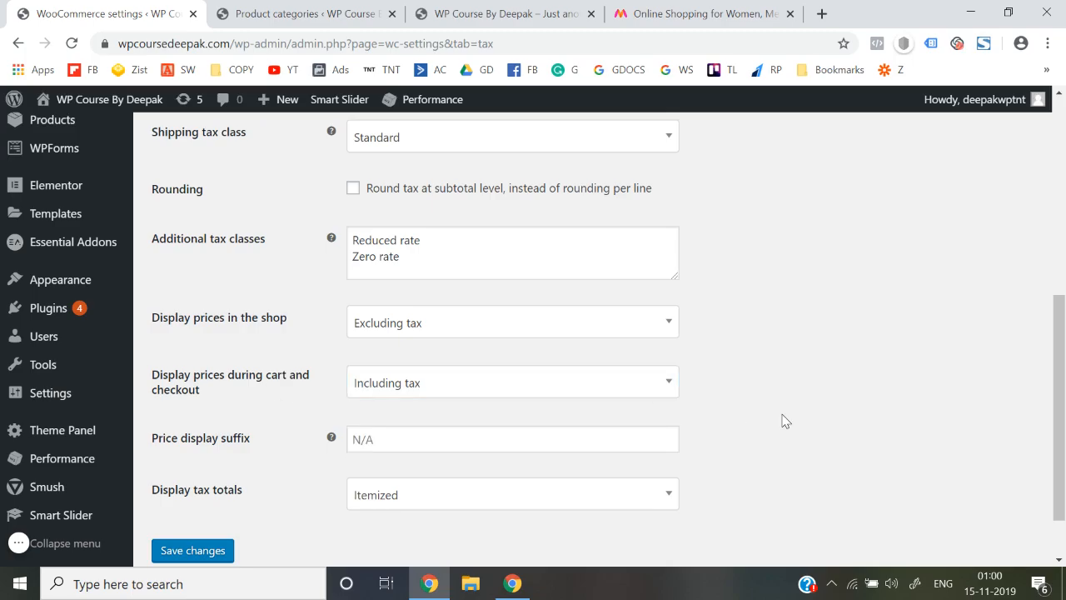
pyautogui.scroll(-2, 783, 421)
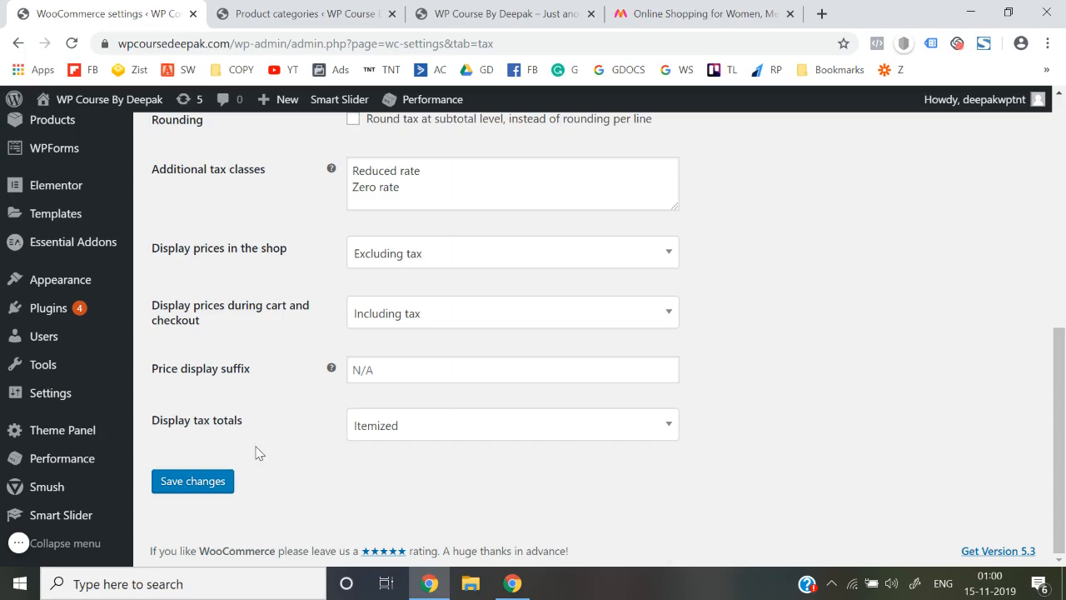
pyautogui.click(194, 484)
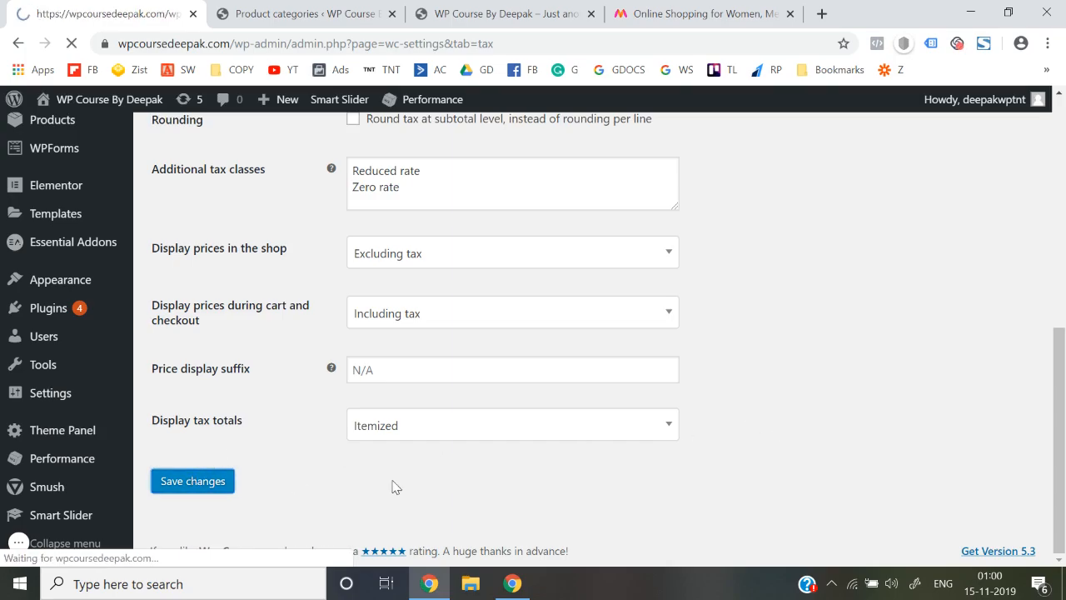
# Step: Set the display of tax totals to As a single total and save the tax settings
pyautogui.scroll(-8, 258, 456)
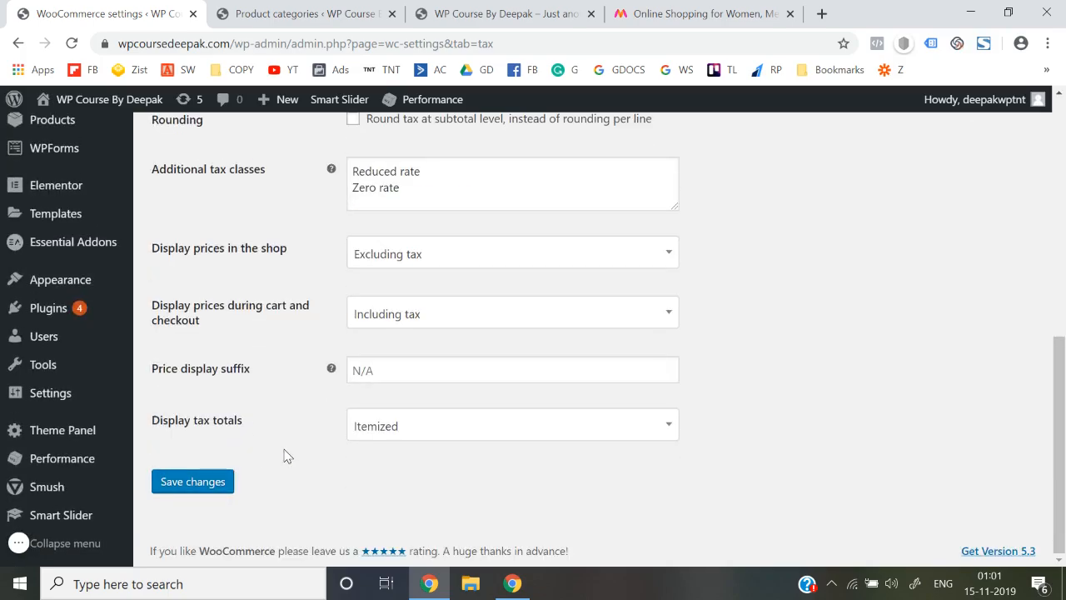
pyautogui.click(387, 431)
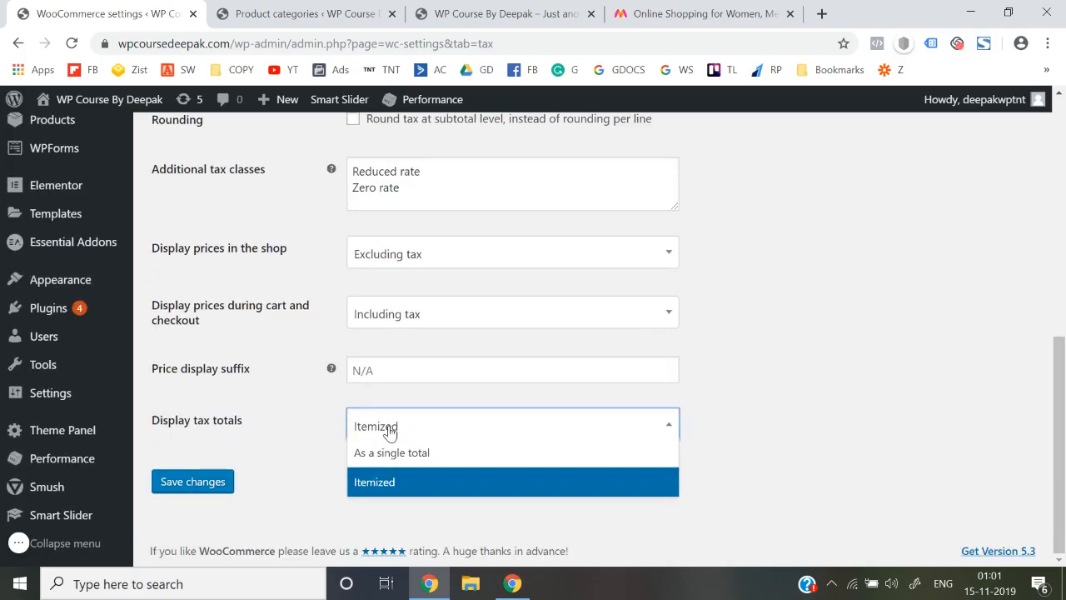
pyautogui.click(407, 469)
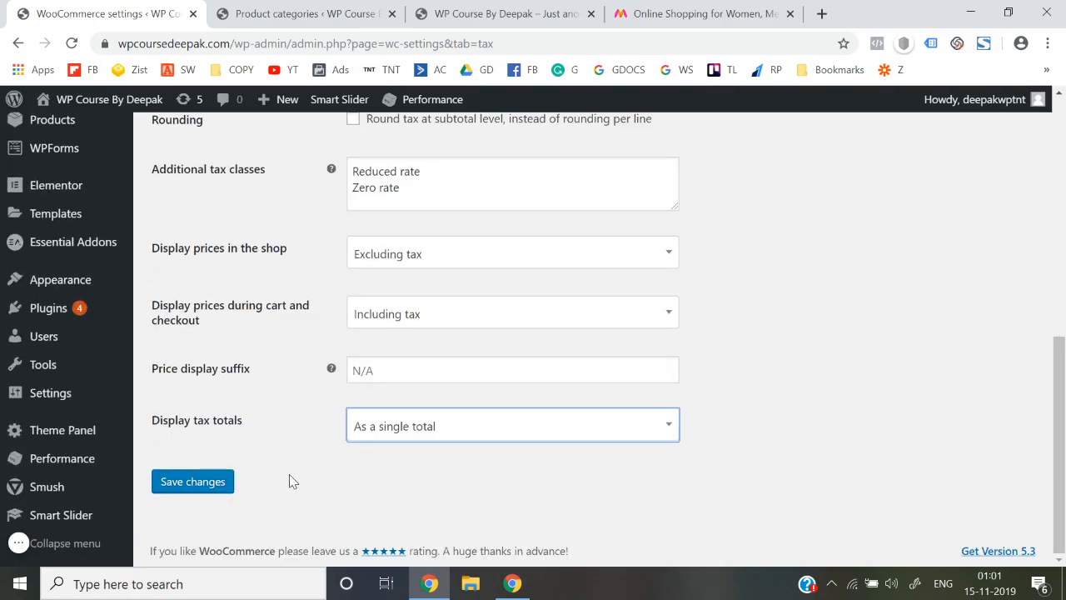
pyautogui.click(210, 480)
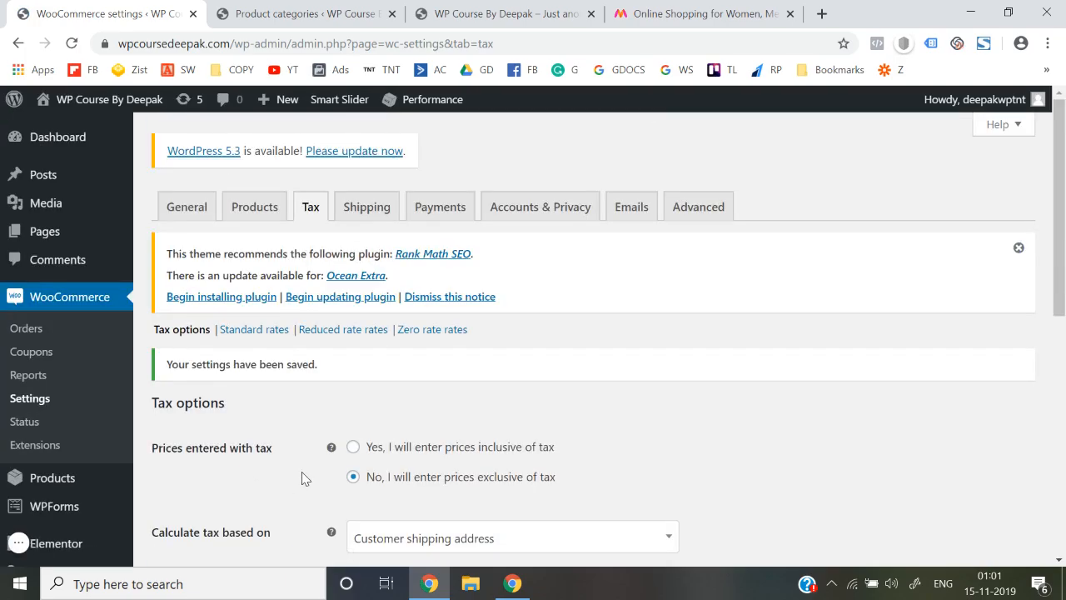
# Step: Open the standard tax rates and clear the rate percentage in the all-locations row
pyautogui.click(257, 332)
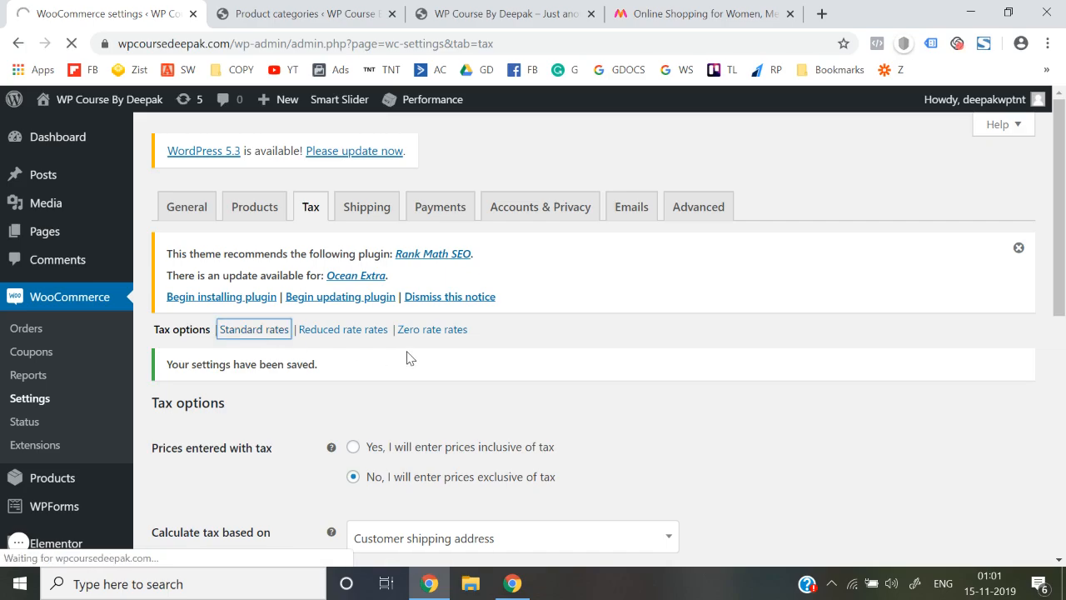
pyautogui.scroll(-1, 408, 358)
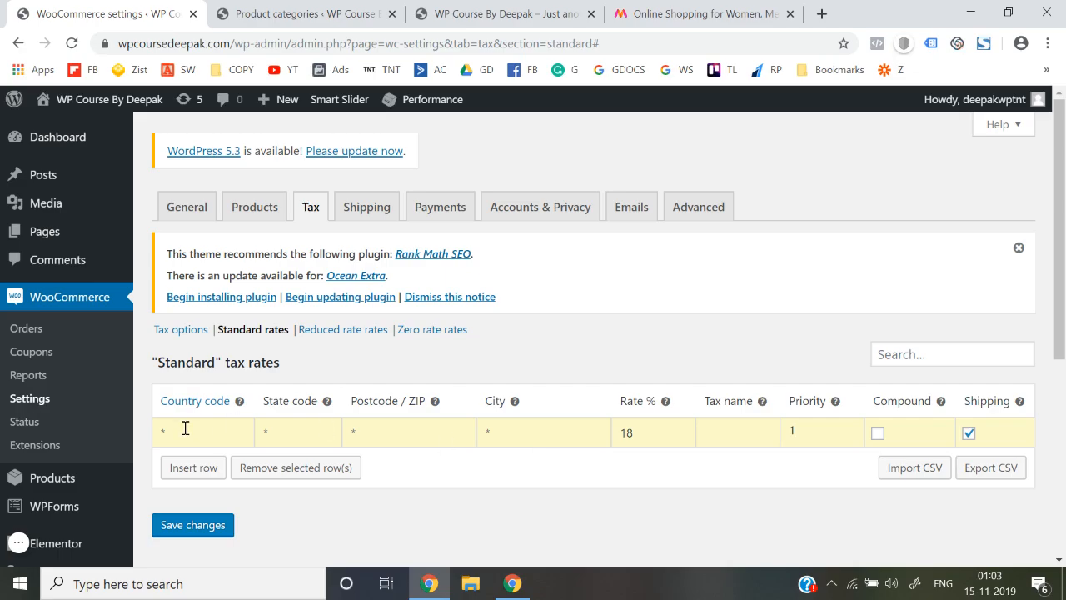
pyautogui.click(646, 431)
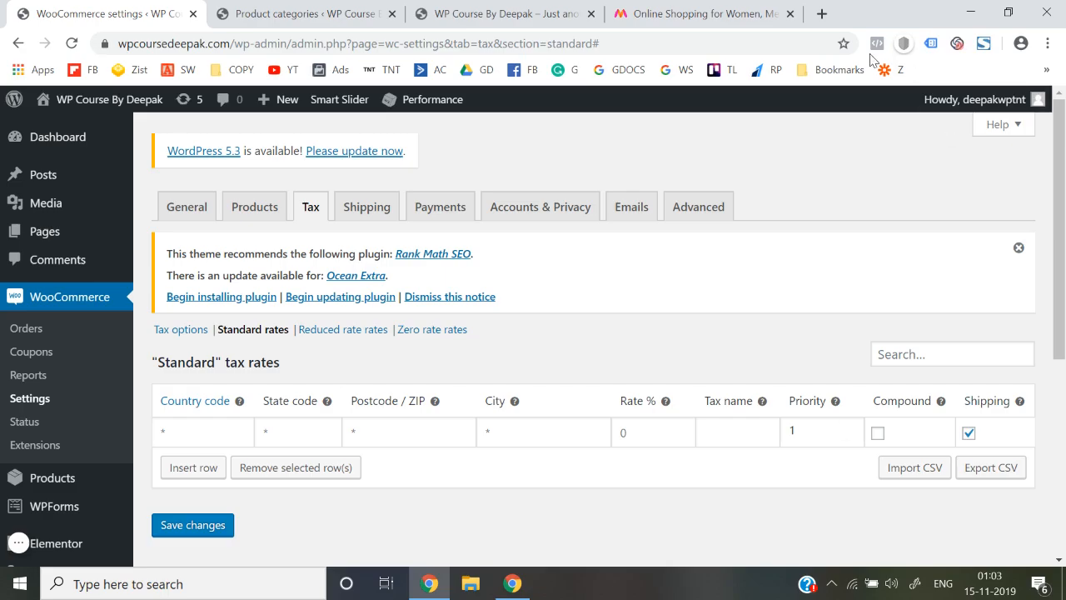
# Step: Search Google in a new browser tab for "gst woocommerce tax rate csv file"
pyautogui.click(822, 14)
pyautogui.write('gst wo')
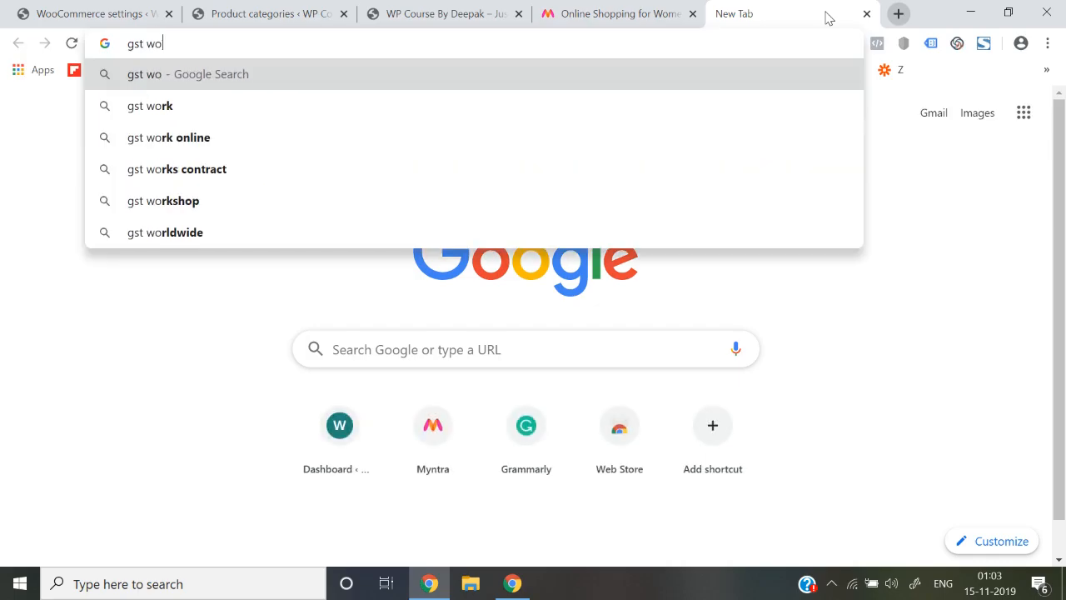
pyautogui.write('oc')
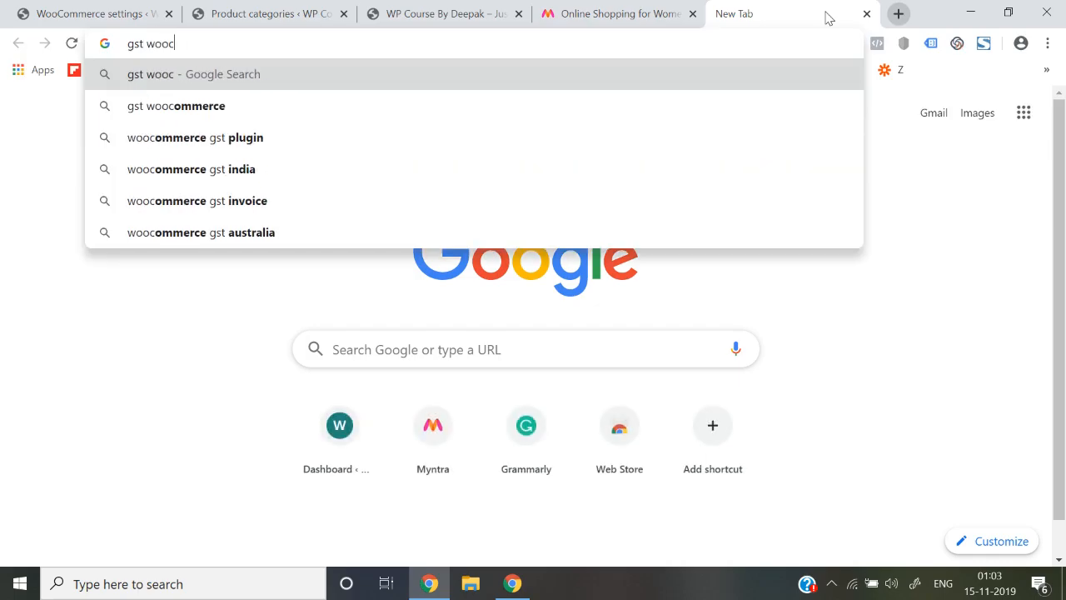
pyautogui.write('ommerce')
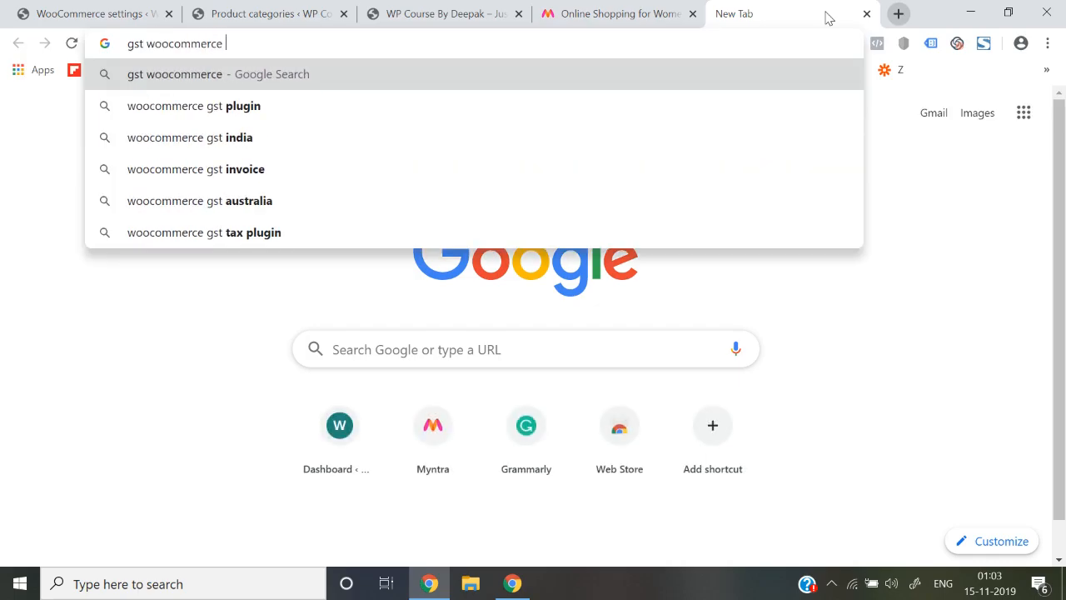
pyautogui.write(' tax rate ')
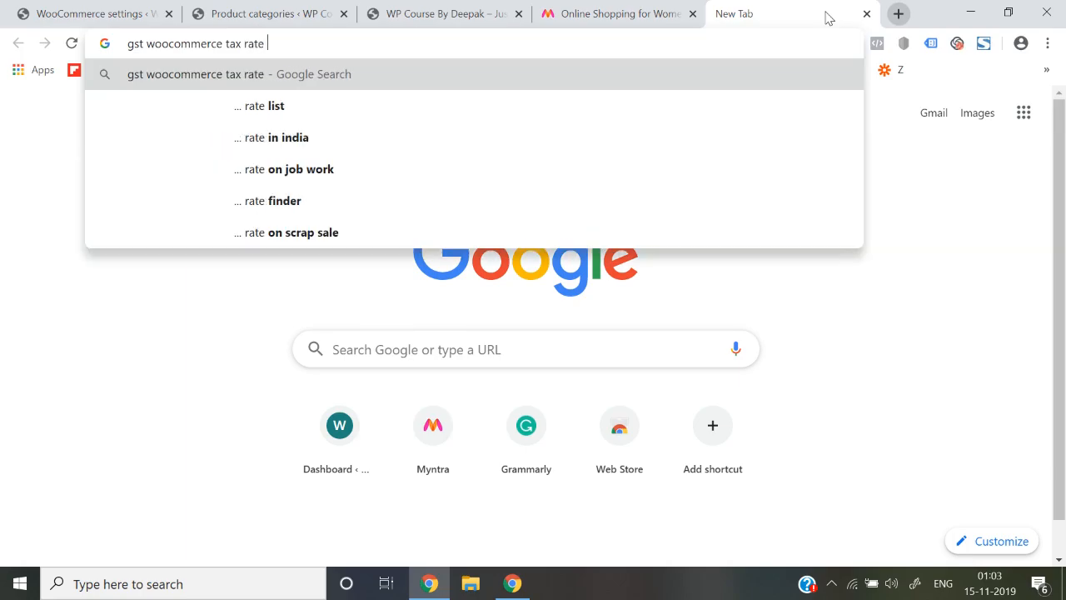
pyautogui.write('csv file')
pyautogui.press('Return')
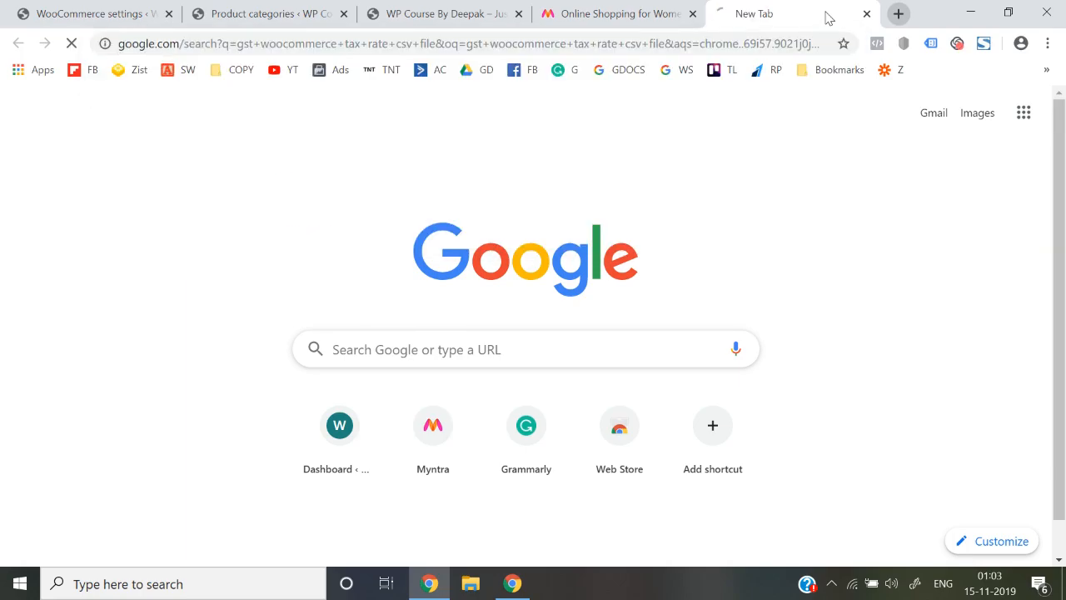
# Step: Look through the search results and open the Kraftpixel article on setting up GST for WooCommerce in India
pyautogui.scroll(-2, 562, 317)
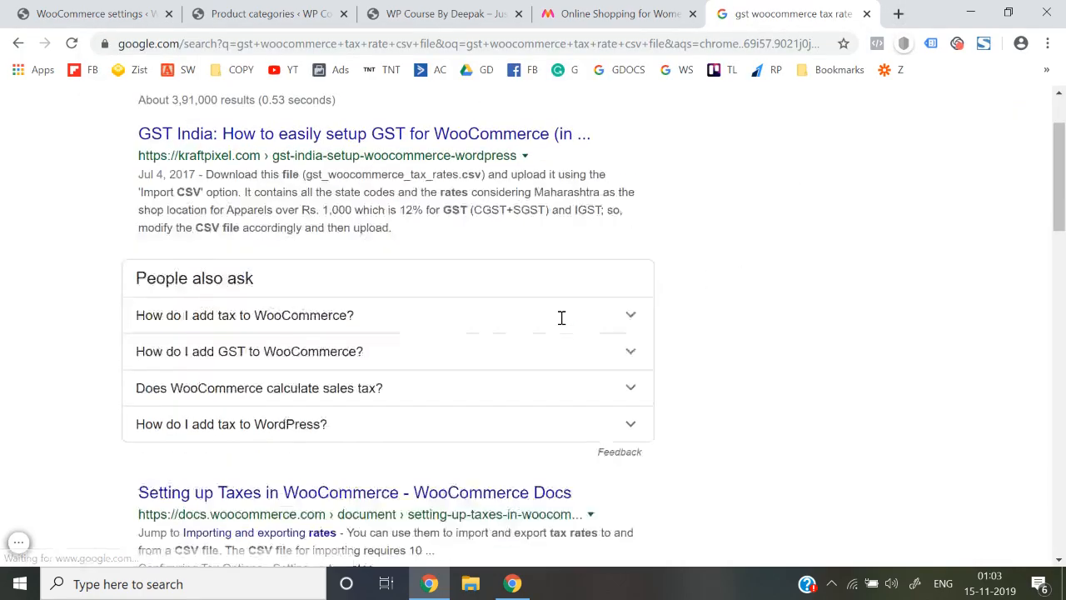
pyautogui.rightClick(562, 324)
pyautogui.click(113, 324)
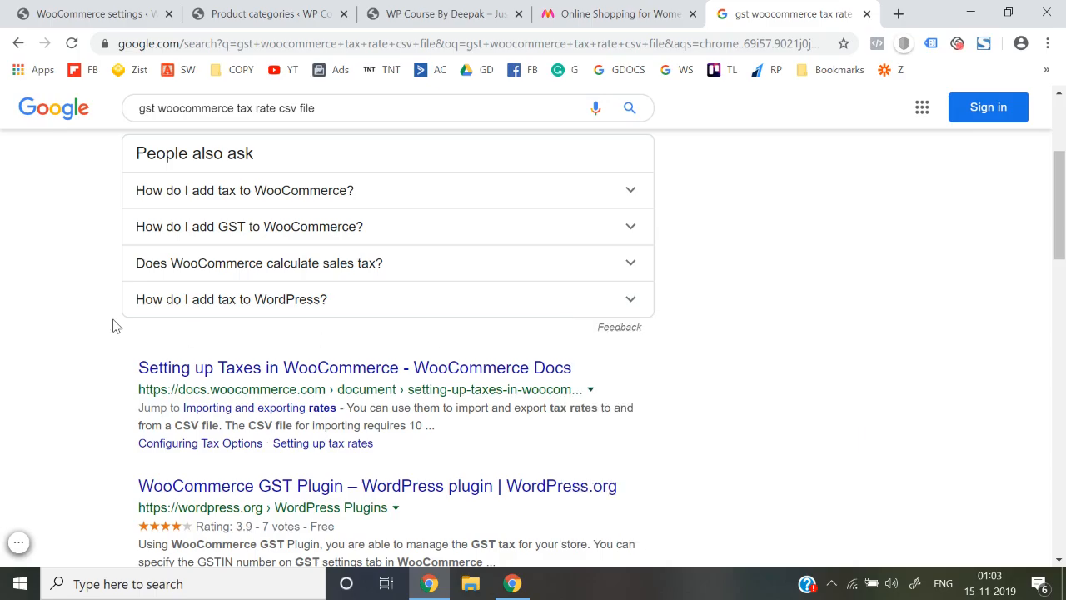
pyautogui.scroll(-2, 116, 325)
pyautogui.scroll(4, 116, 326)
pyautogui.click(244, 247)
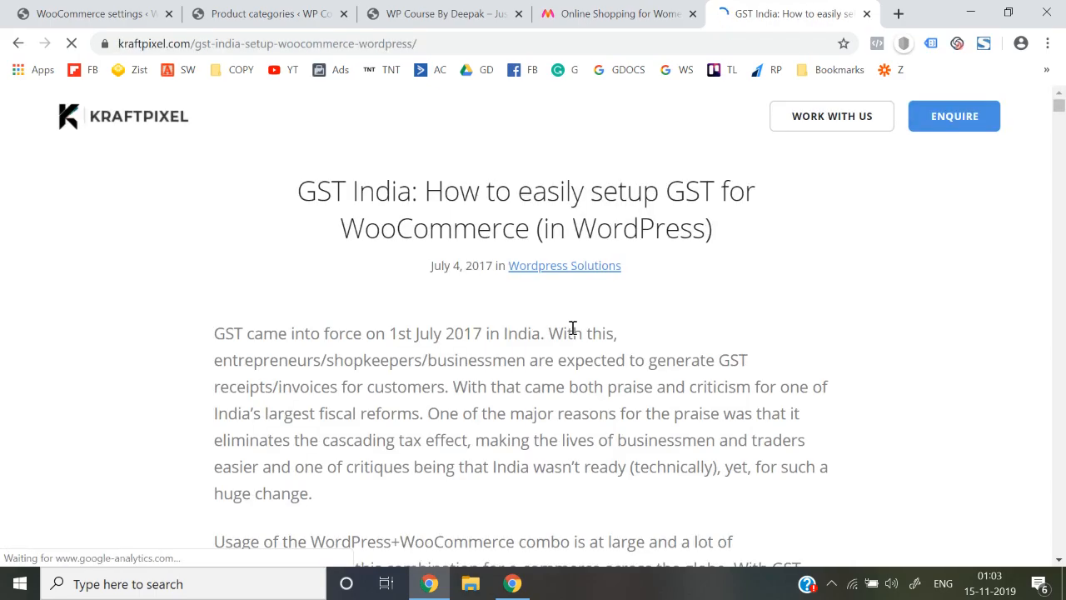
# Step: Download the gst_woocommerce_tax_rates.csv file from the GST setup article and close the article
pyautogui.scroll(-5, 573, 333)
pyautogui.scroll(-20, 573, 333)
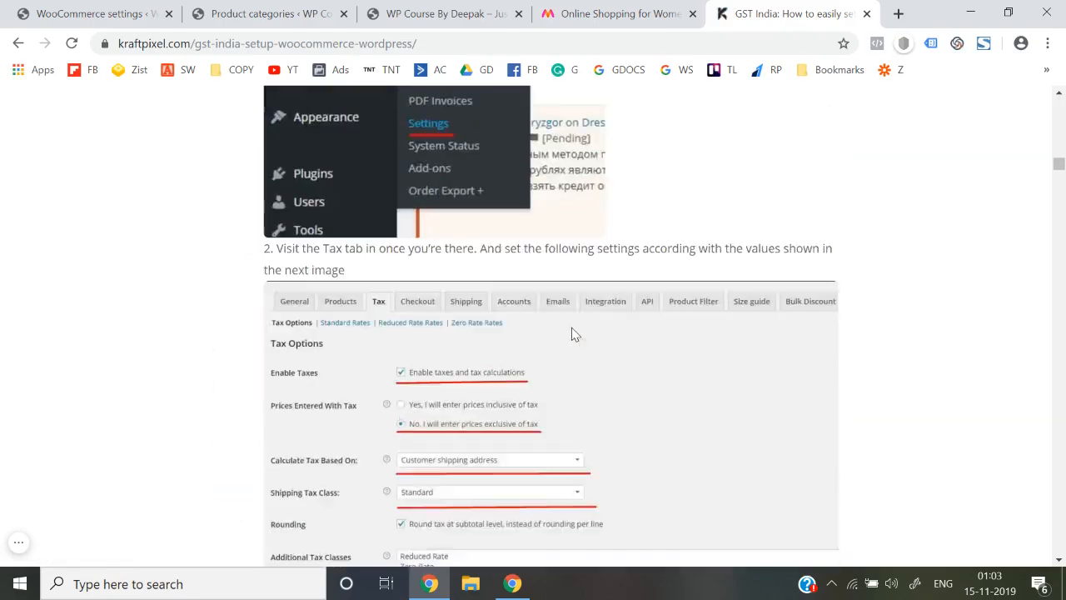
pyautogui.scroll(-2, 573, 333)
pyautogui.scroll(3, 573, 334)
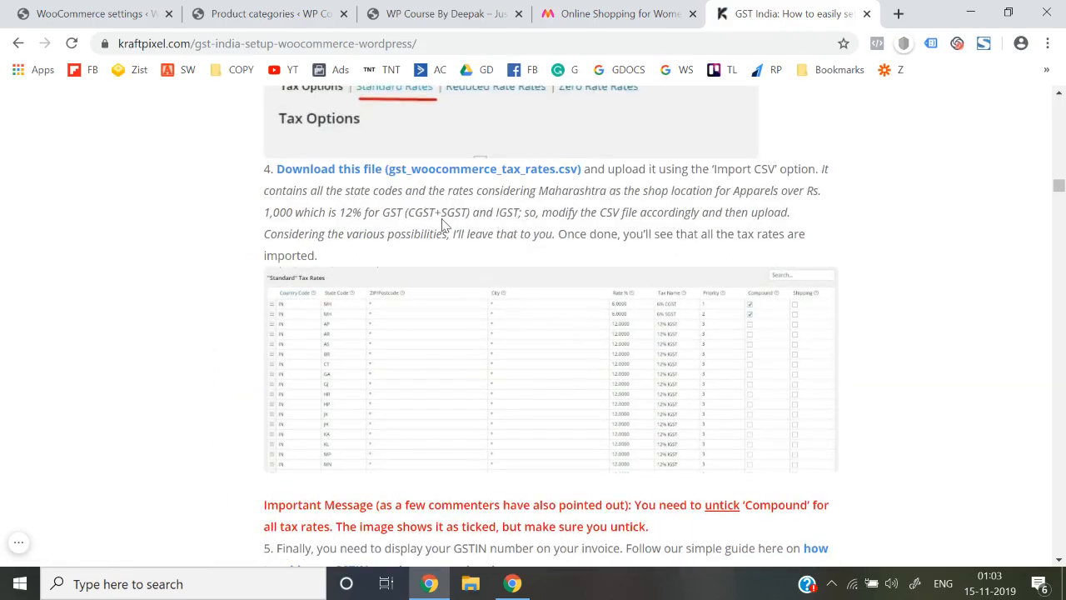
pyautogui.click(439, 171)
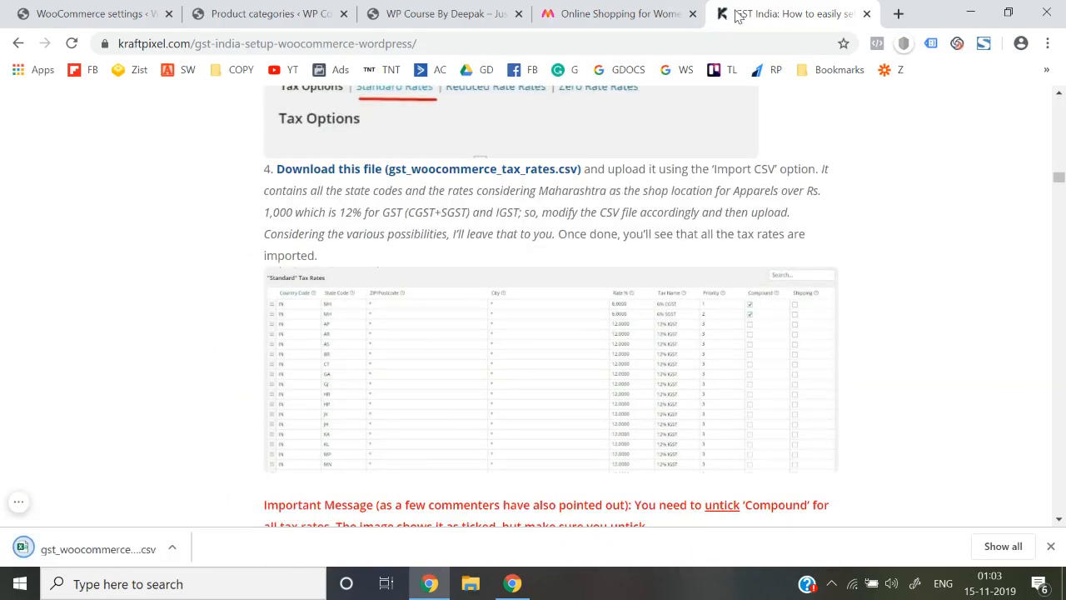
pyautogui.click(869, 13)
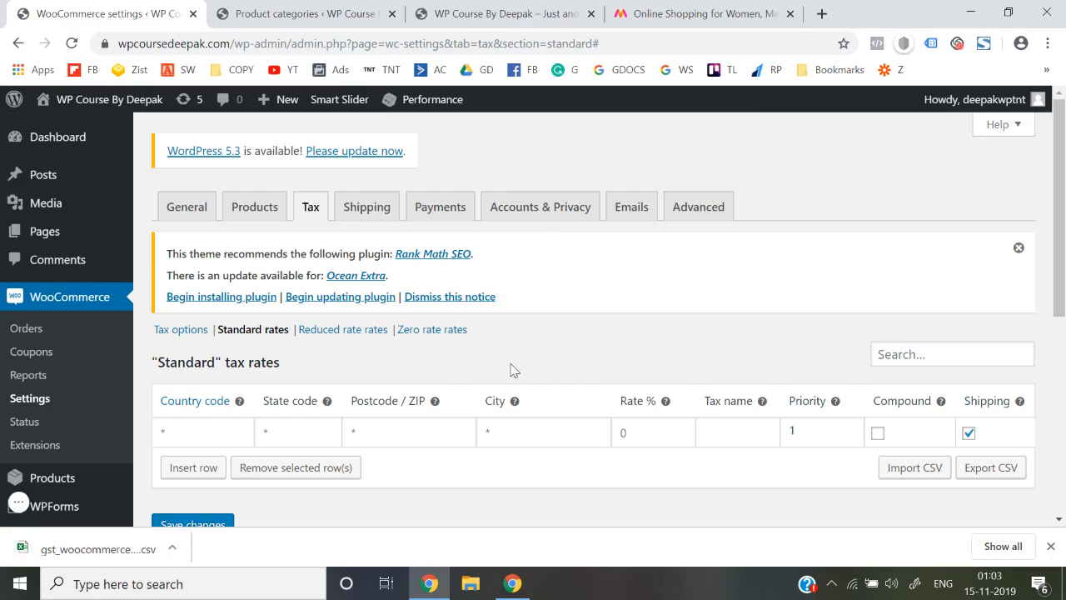
# Step: Open the CSV import for the standard tax rates, discarding the unsaved changes on the page
pyautogui.scroll(-1, 163, 492)
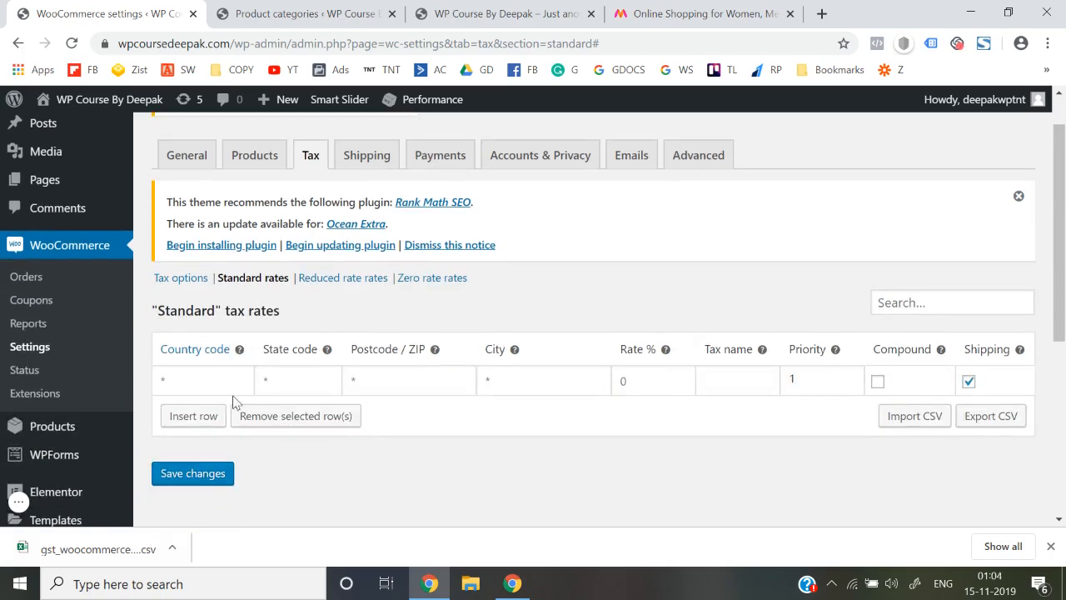
pyautogui.click(928, 428)
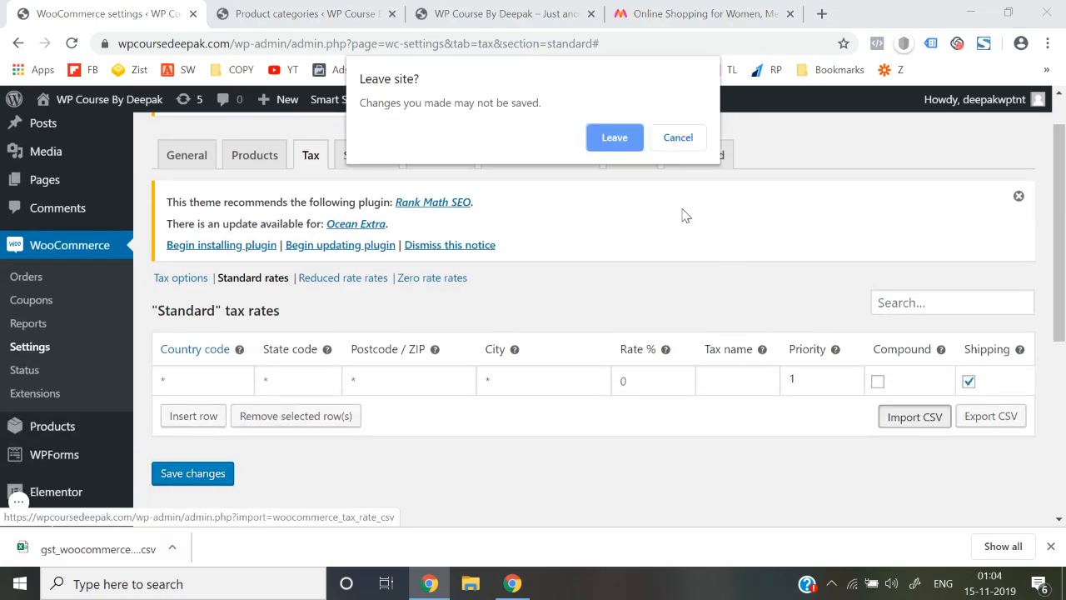
pyautogui.click(615, 137)
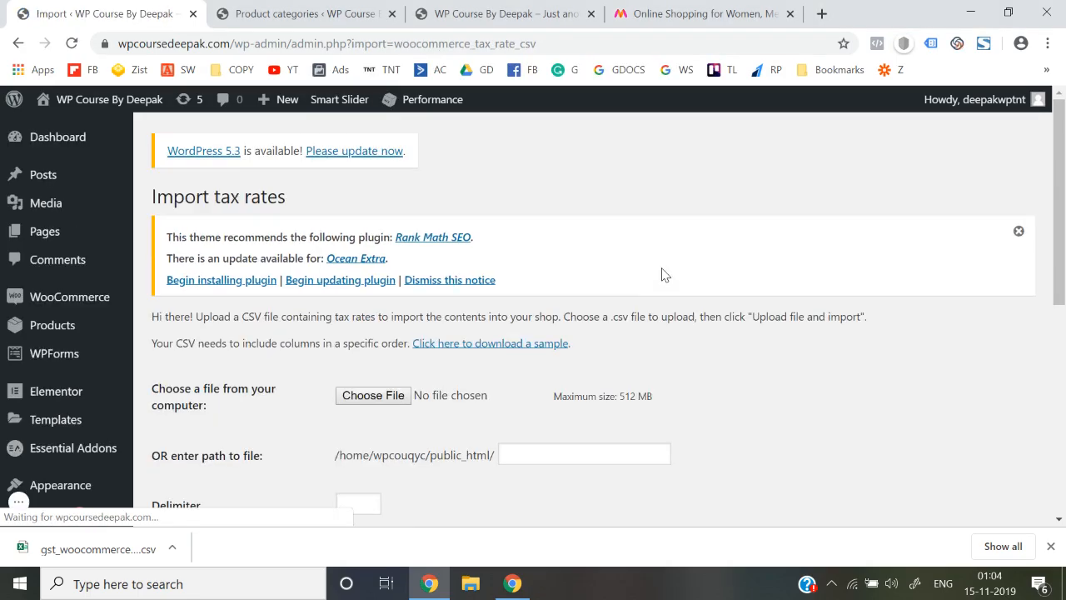
# Step: Select the downloaded GST tax rates CSV file from the Downloads folder and import it
pyautogui.scroll(-2, 664, 275)
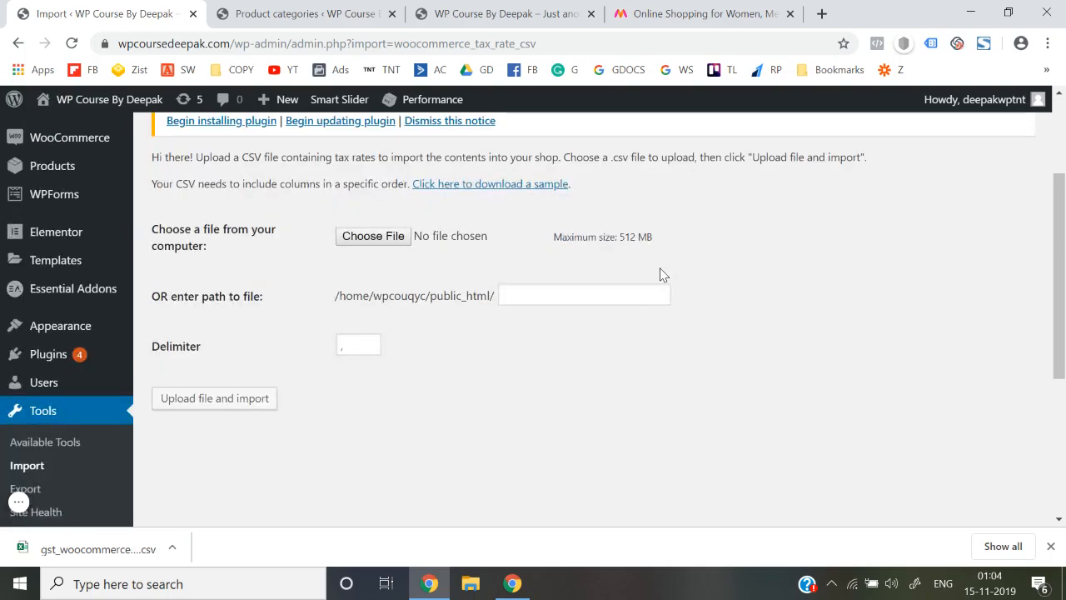
pyautogui.click(394, 239)
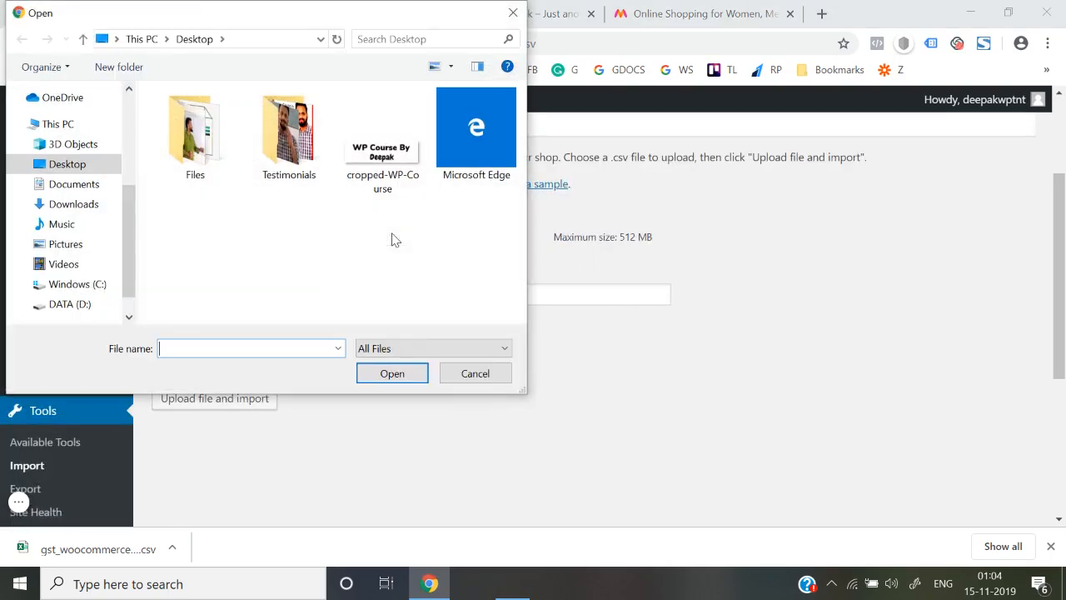
pyautogui.scroll(3, 80, 129)
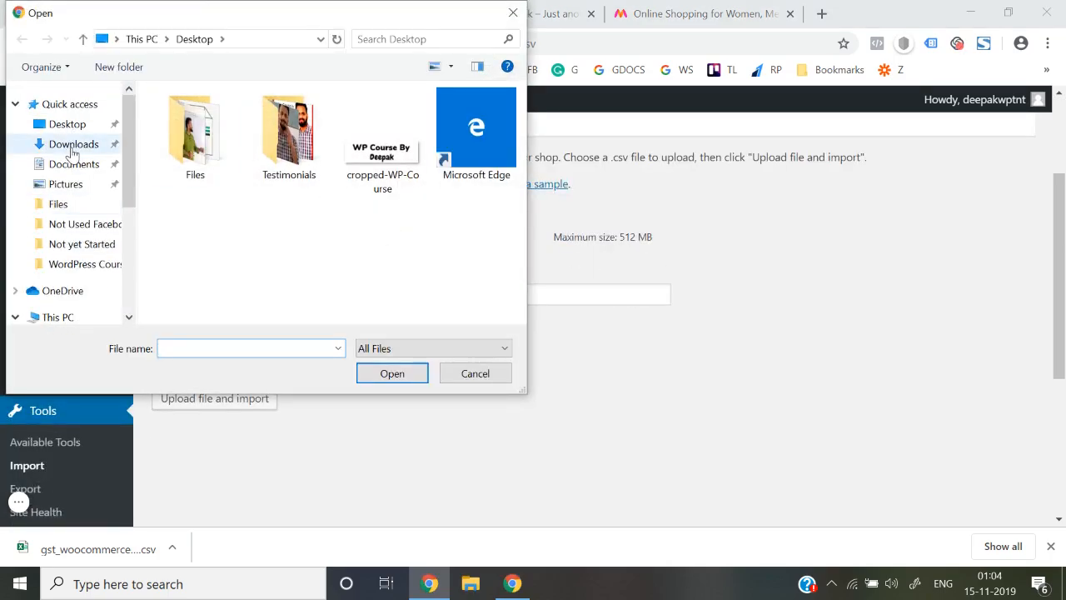
pyautogui.click(73, 145)
pyautogui.doubleClick(208, 207)
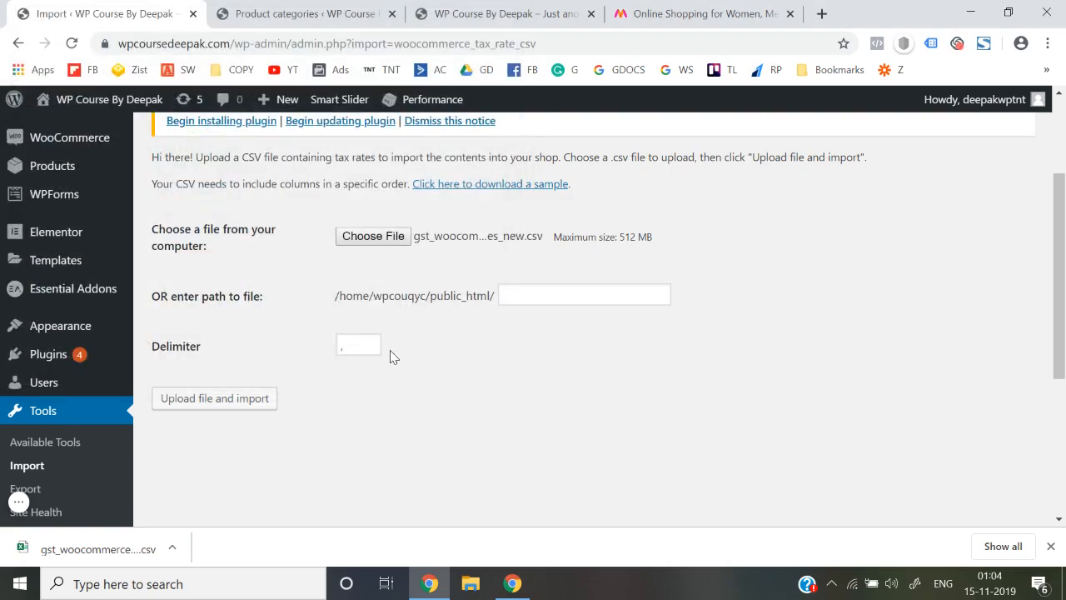
pyautogui.click(215, 398)
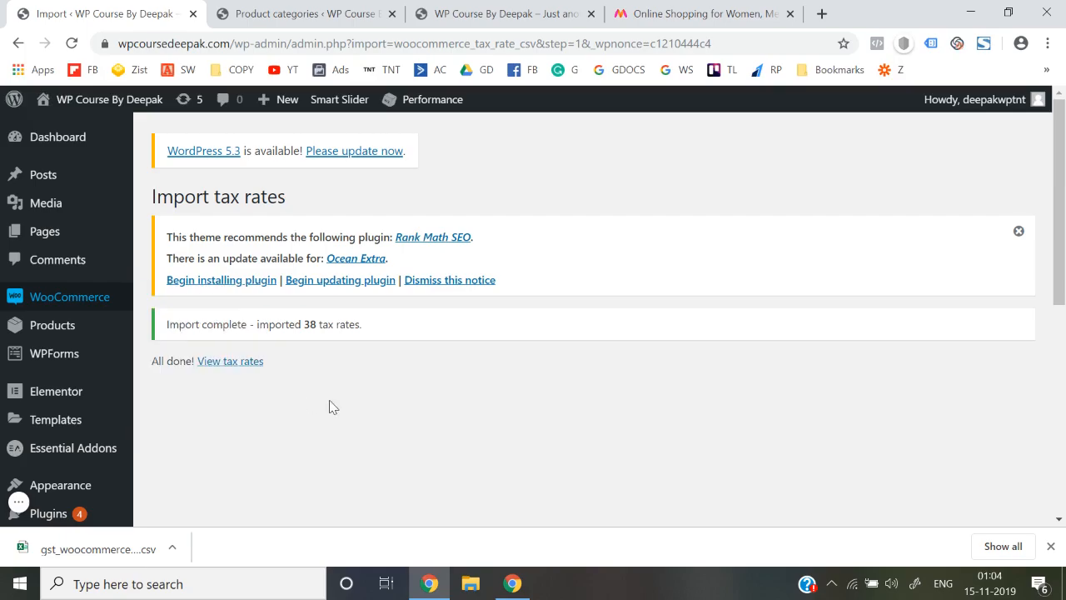
# Step: Go from the finished import to the tax options and open the list of standard tax rates
pyautogui.click(224, 365)
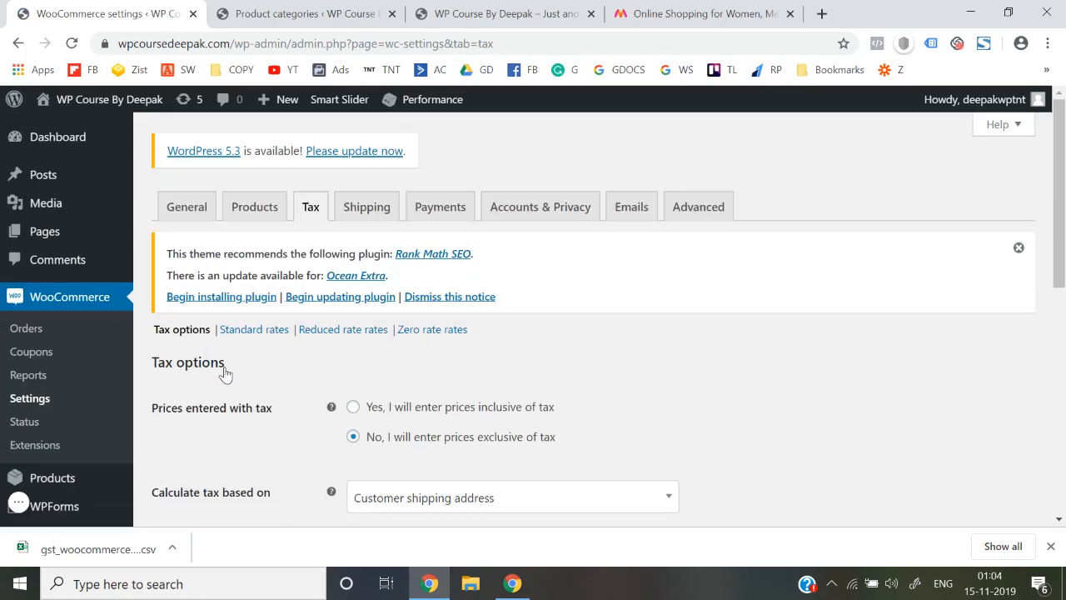
pyautogui.scroll(-4, 225, 373)
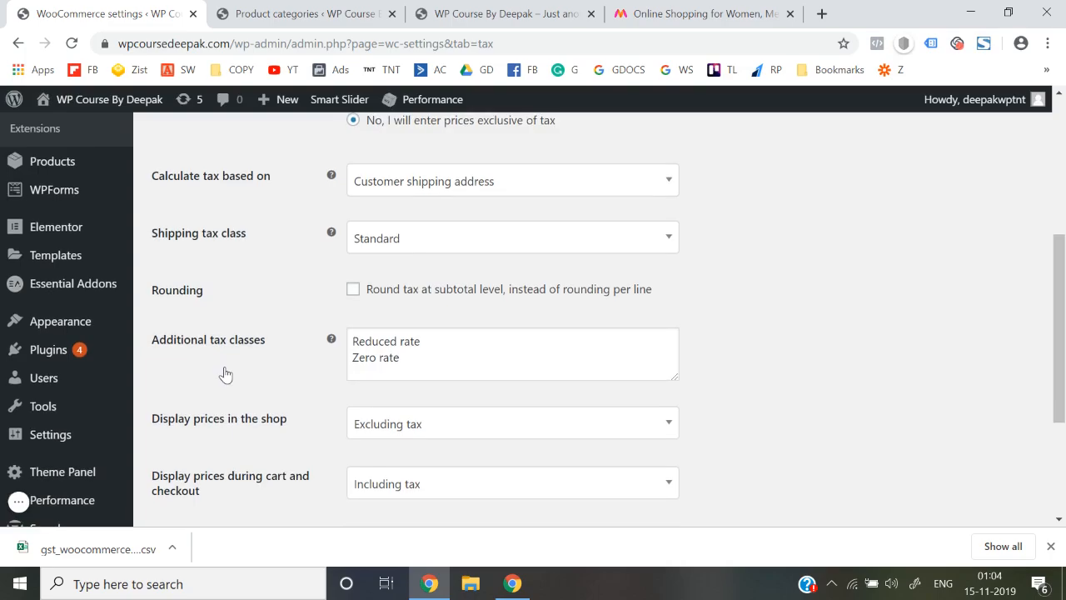
pyautogui.scroll(-3, 225, 374)
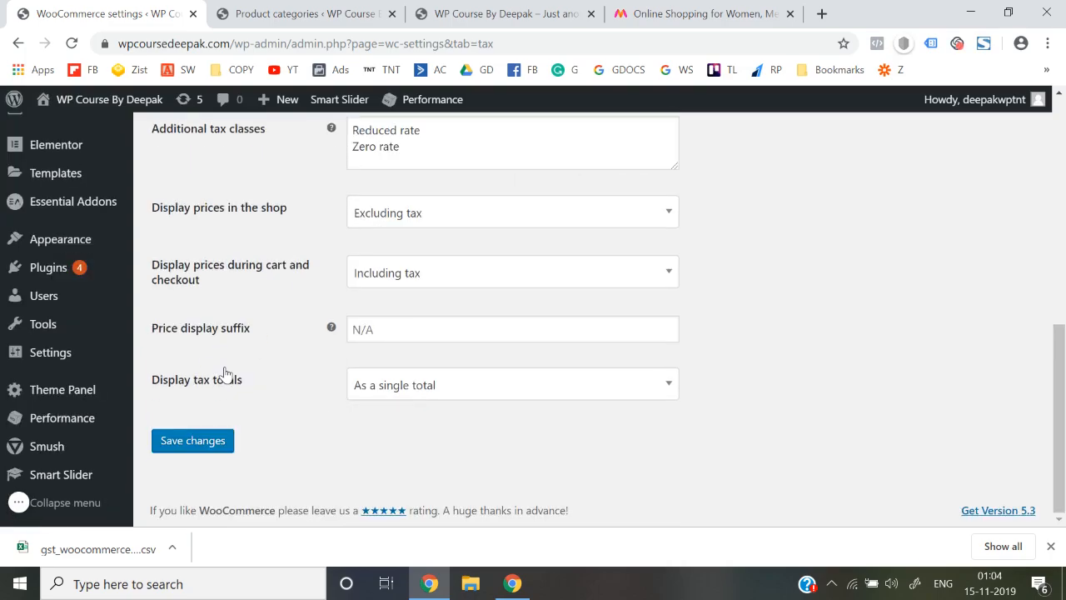
pyautogui.scroll(6, 226, 373)
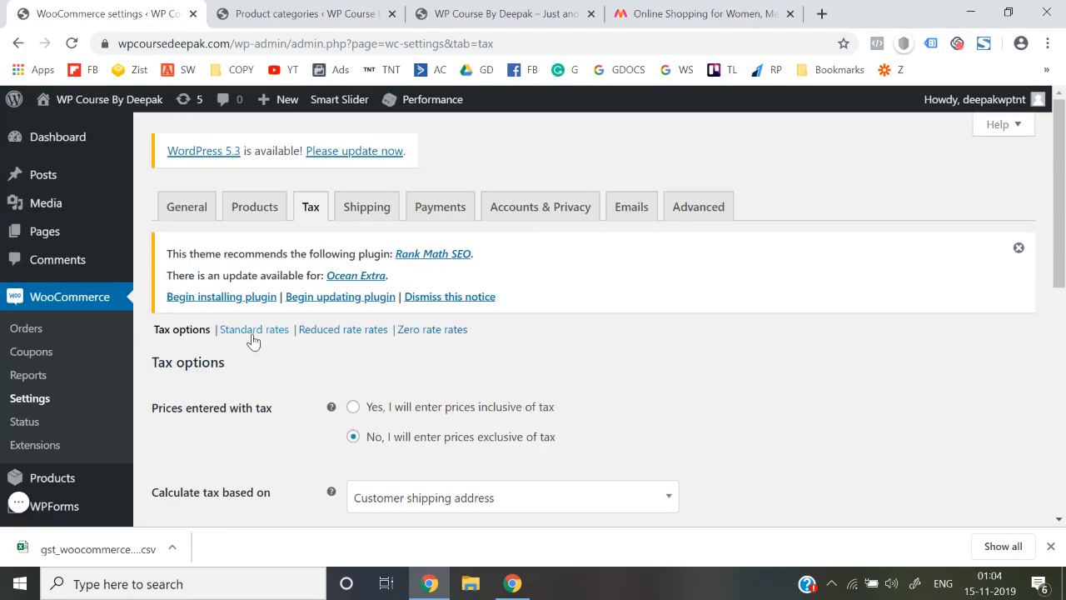
pyautogui.click(252, 335)
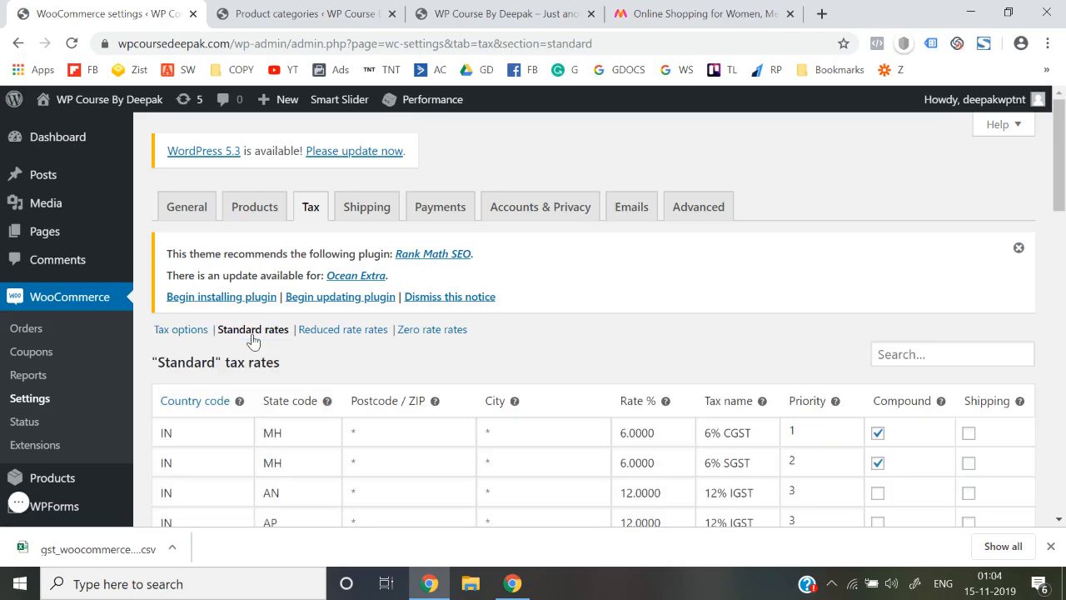
# Step: Turn off Compound for the 6% CGST and 6% SGST rates of state MH and save the changes
pyautogui.scroll(-1, 254, 342)
pyautogui.scroll(-2, 644, 301)
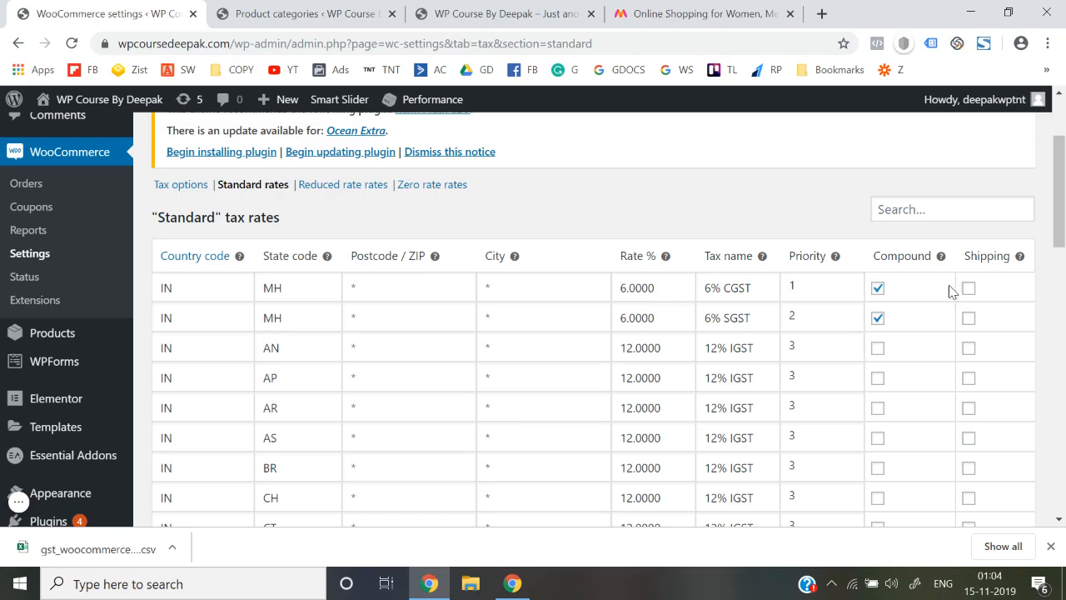
pyautogui.click(879, 289)
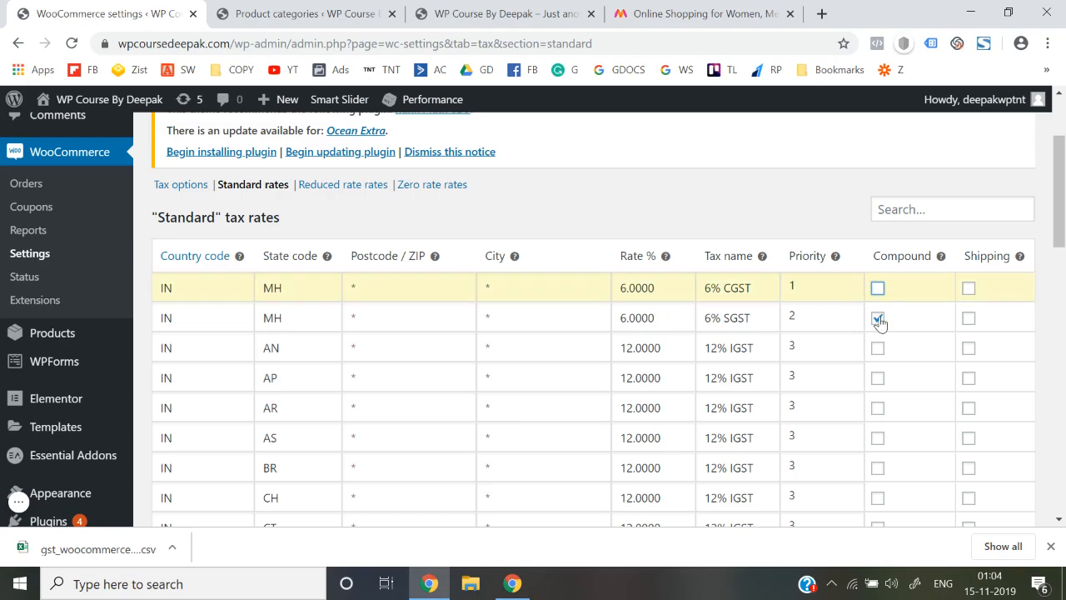
pyautogui.click(878, 317)
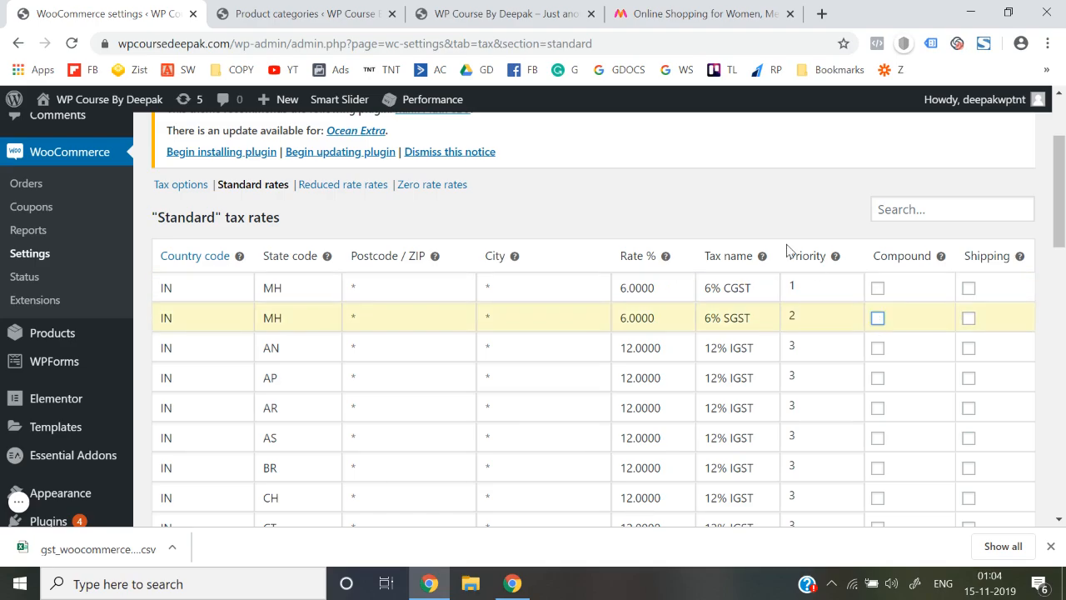
pyautogui.scroll(-12, 739, 340)
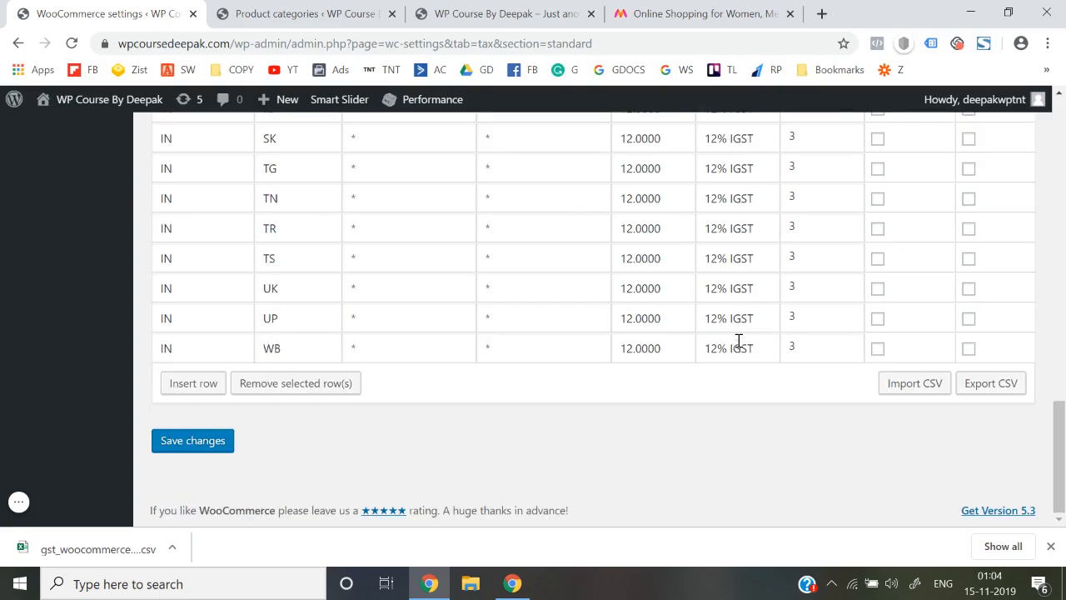
pyautogui.click(194, 444)
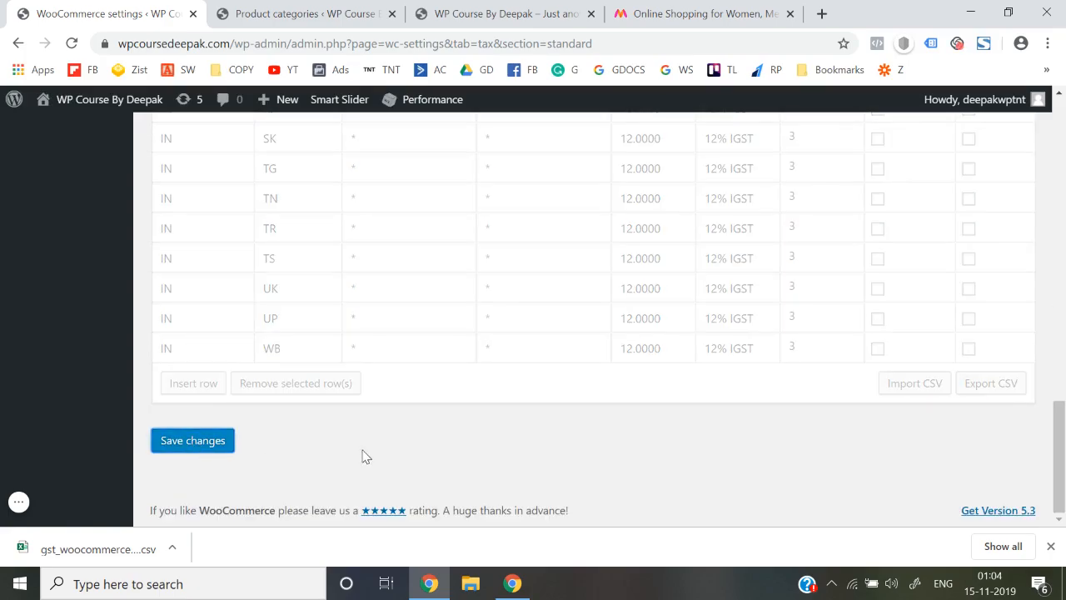
# Step: Look through the saved standard tax rates, examining the state codes, rate percentages and tax names
pyautogui.scroll(10, 364, 457)
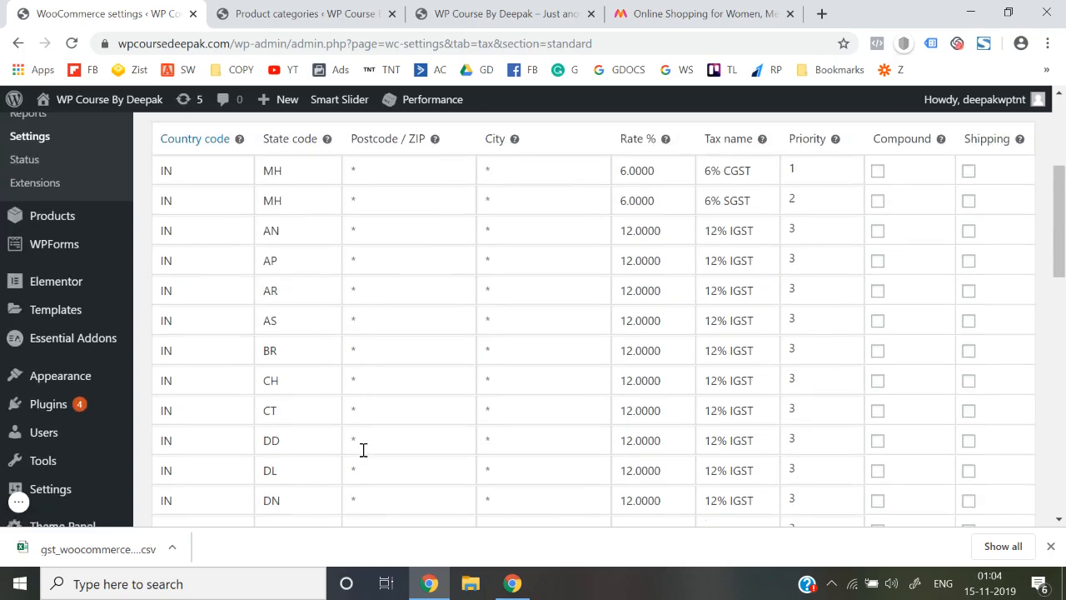
pyautogui.scroll(2, 692, 336)
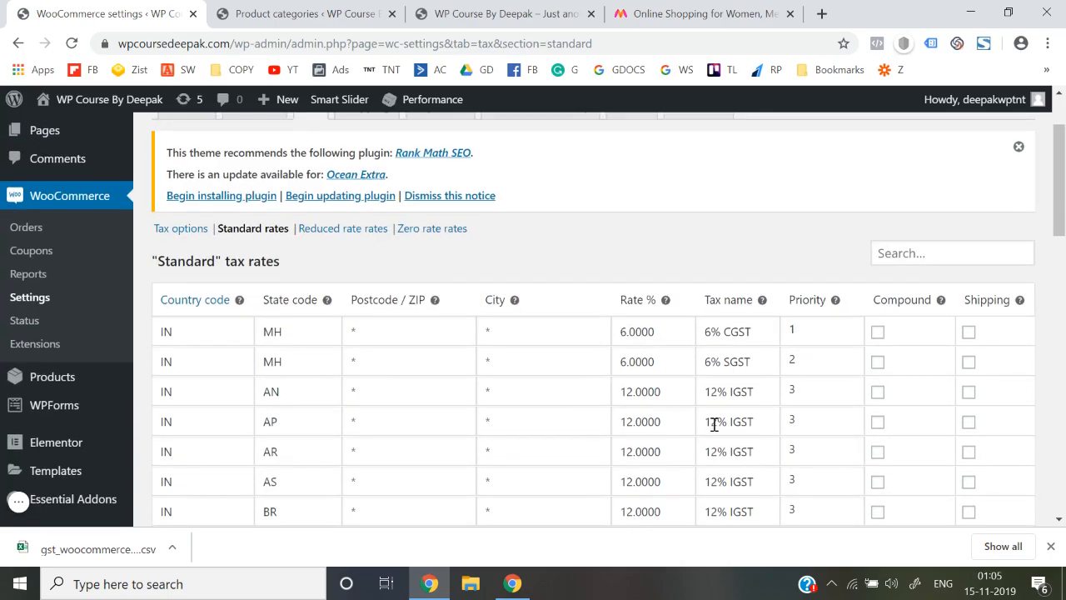
pyautogui.scroll(-1, 831, 428)
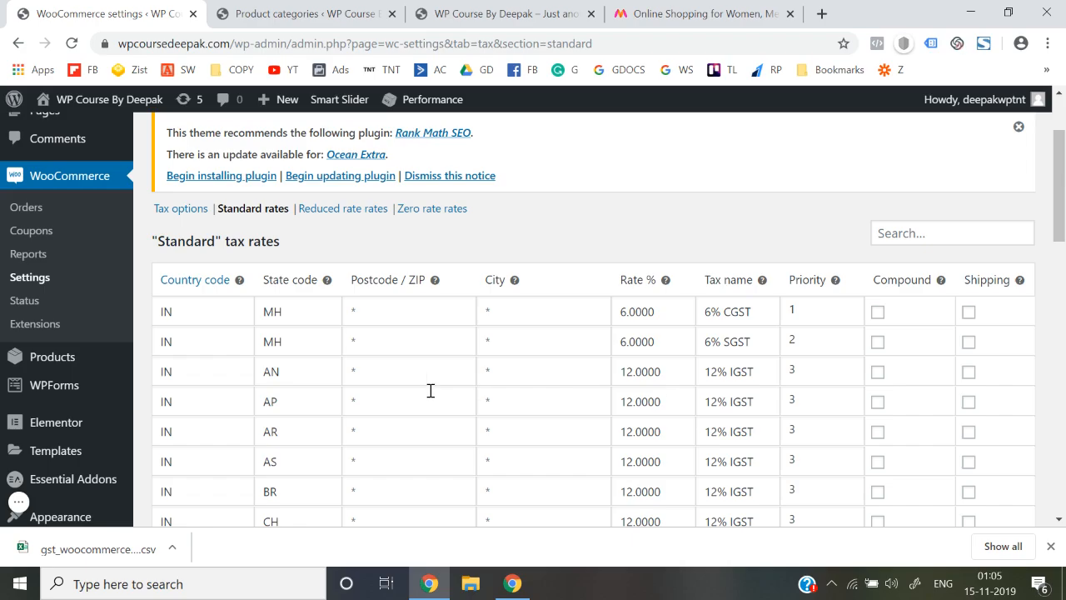
pyautogui.scroll(-3, 278, 429)
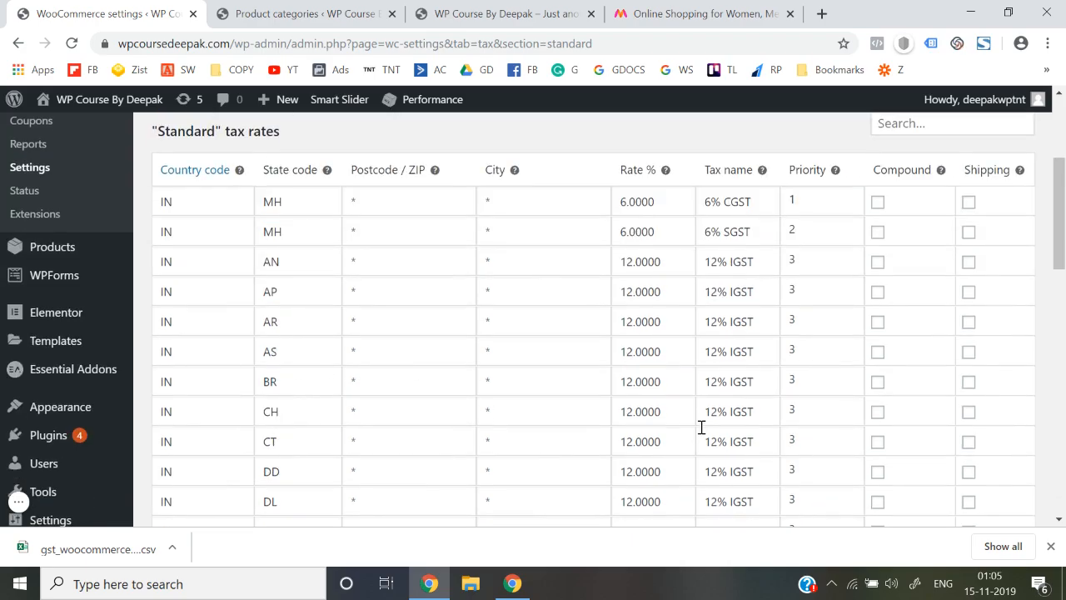
pyautogui.scroll(-2, 702, 428)
pyautogui.scroll(4, 725, 417)
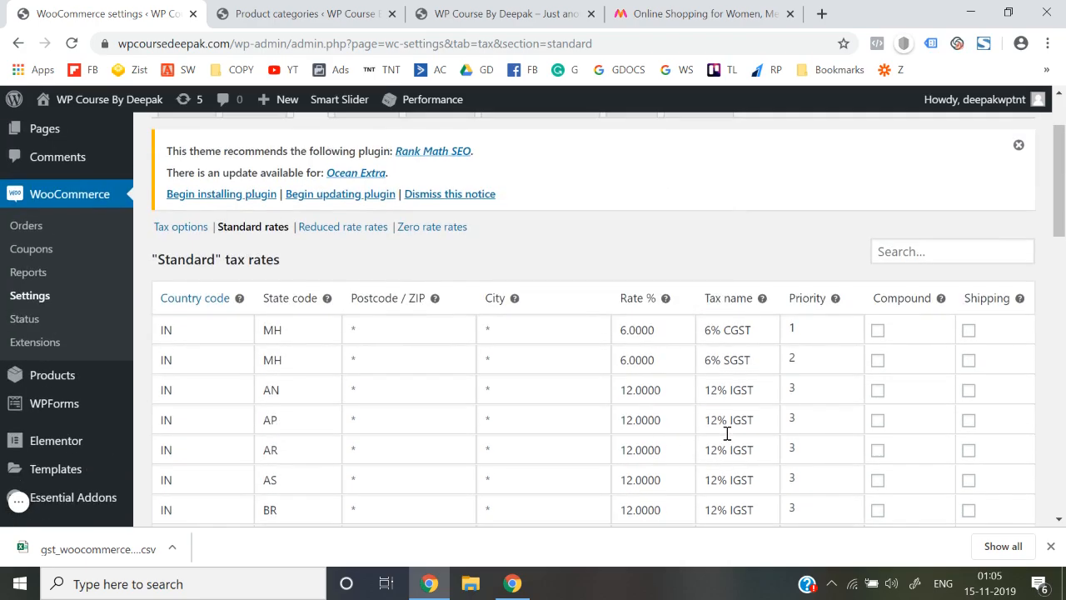
pyautogui.scroll(-3, 667, 391)
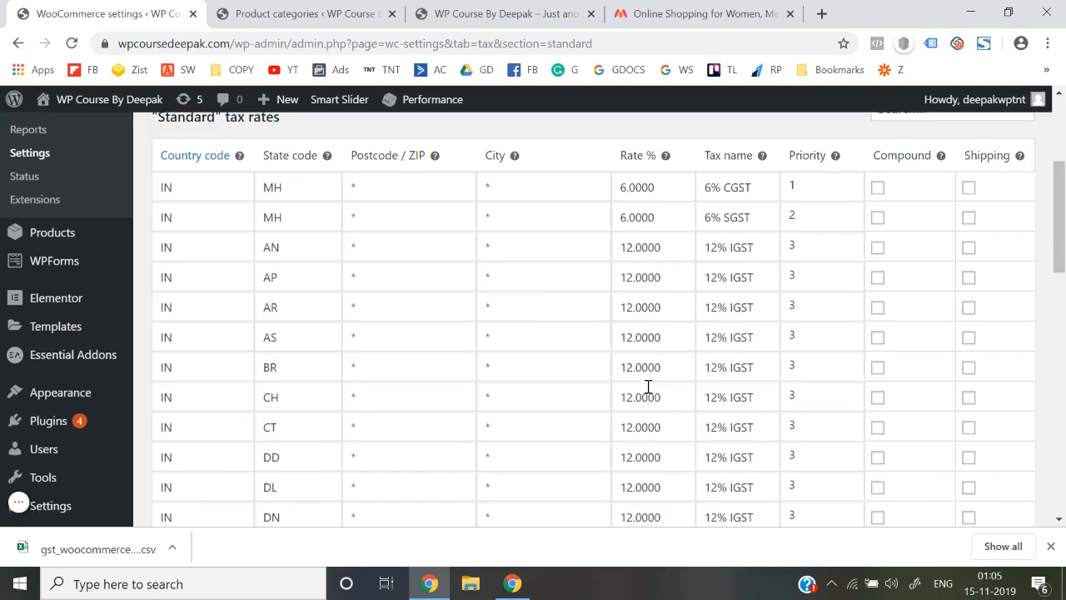
pyautogui.scroll(-2, 648, 386)
pyautogui.click(635, 371)
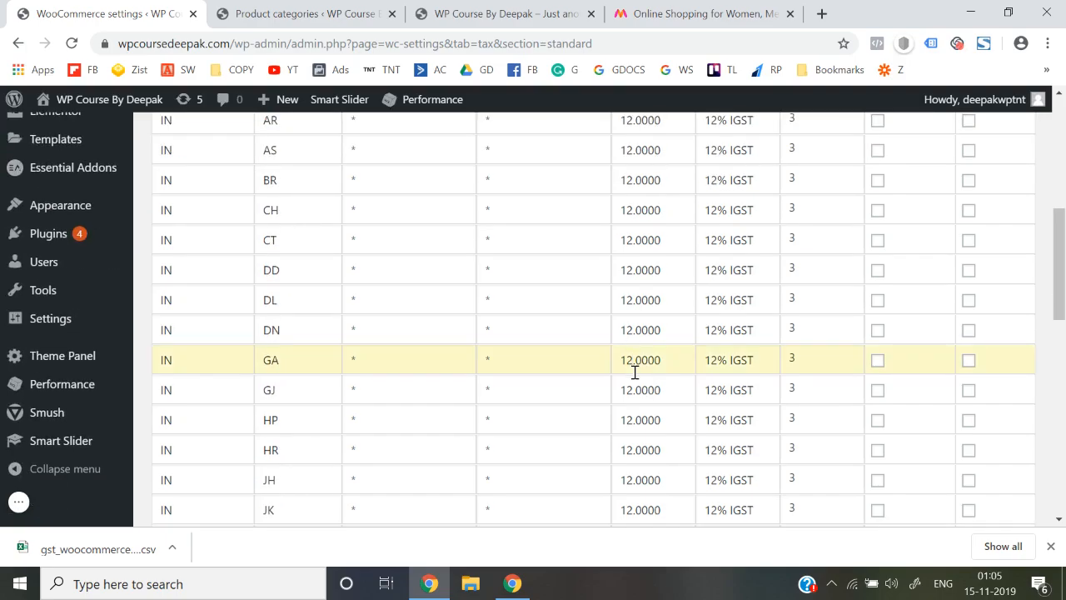
pyautogui.scroll(-4, 635, 372)
pyautogui.scroll(10, 637, 357)
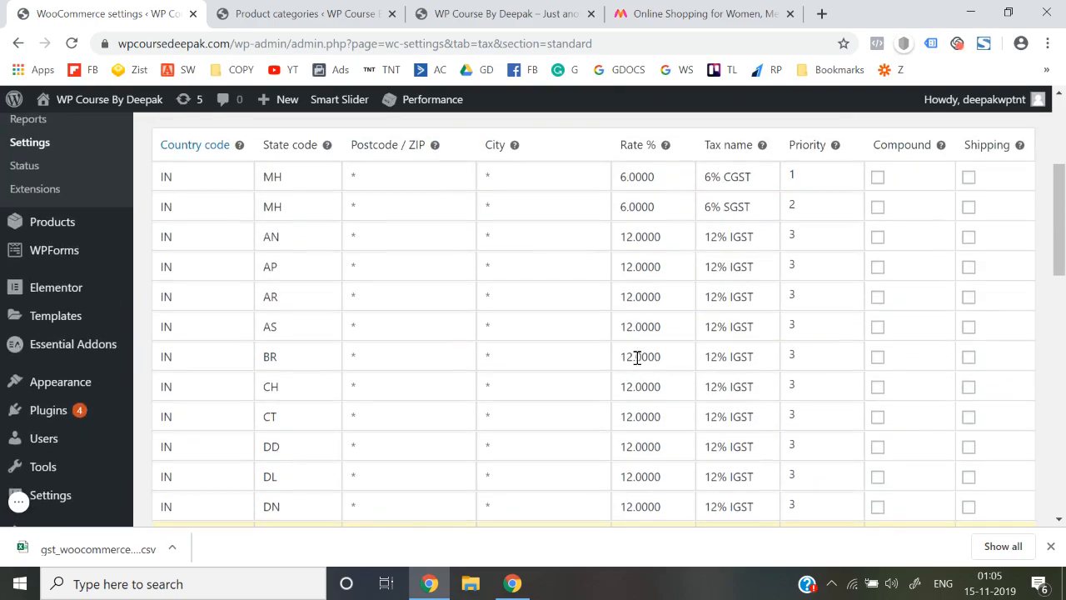
pyautogui.scroll(-10, 642, 376)
pyautogui.scroll(-5, 642, 376)
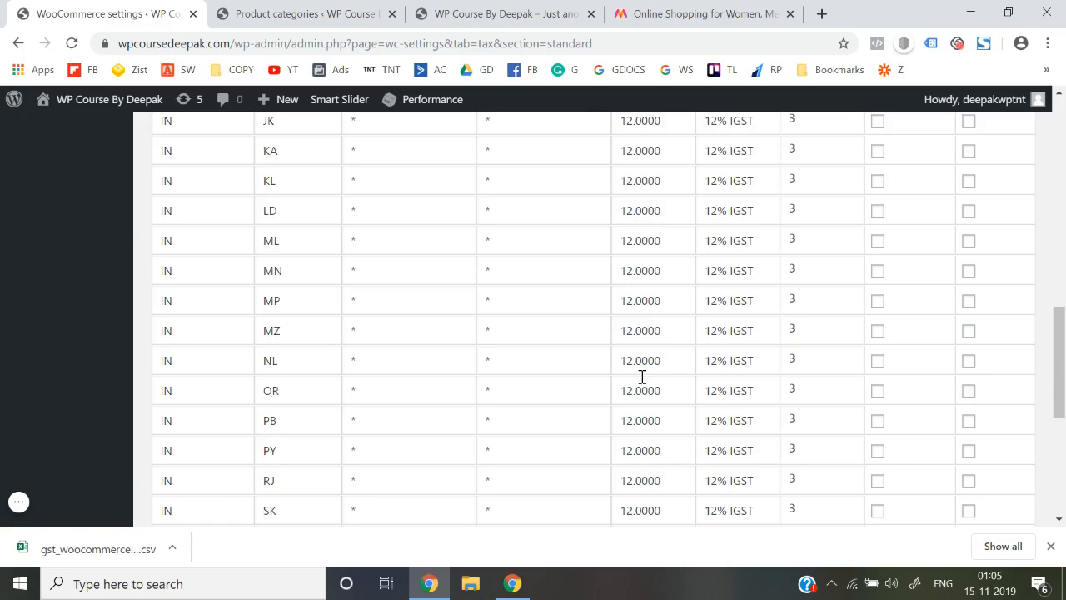
# Step: Set the tax rate to 18 percent for states MZ and NL and save the standard rates
pyautogui.click(633, 322)
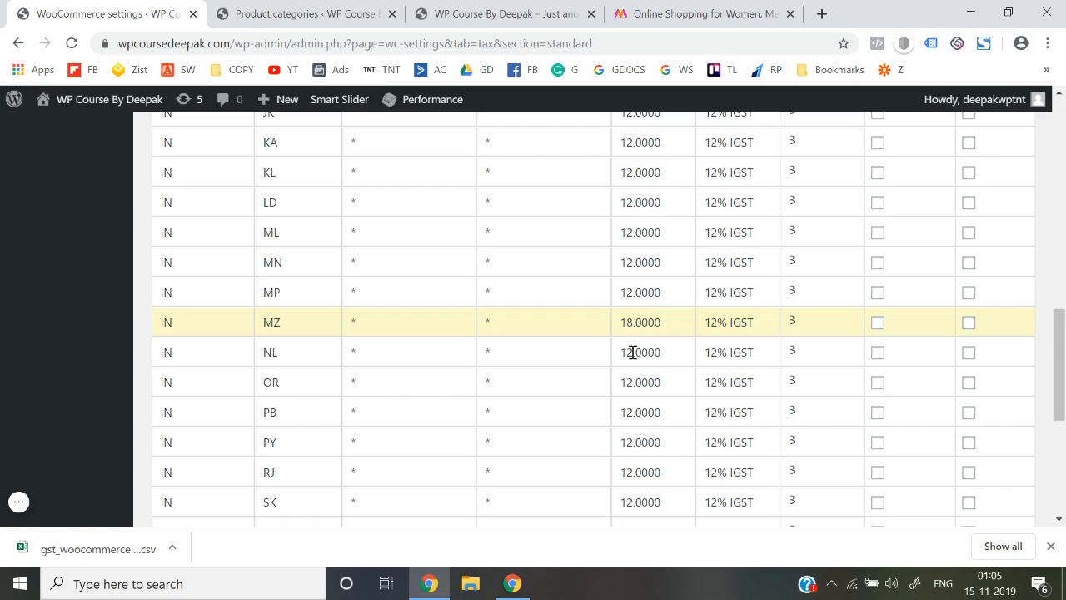
pyautogui.click(633, 352)
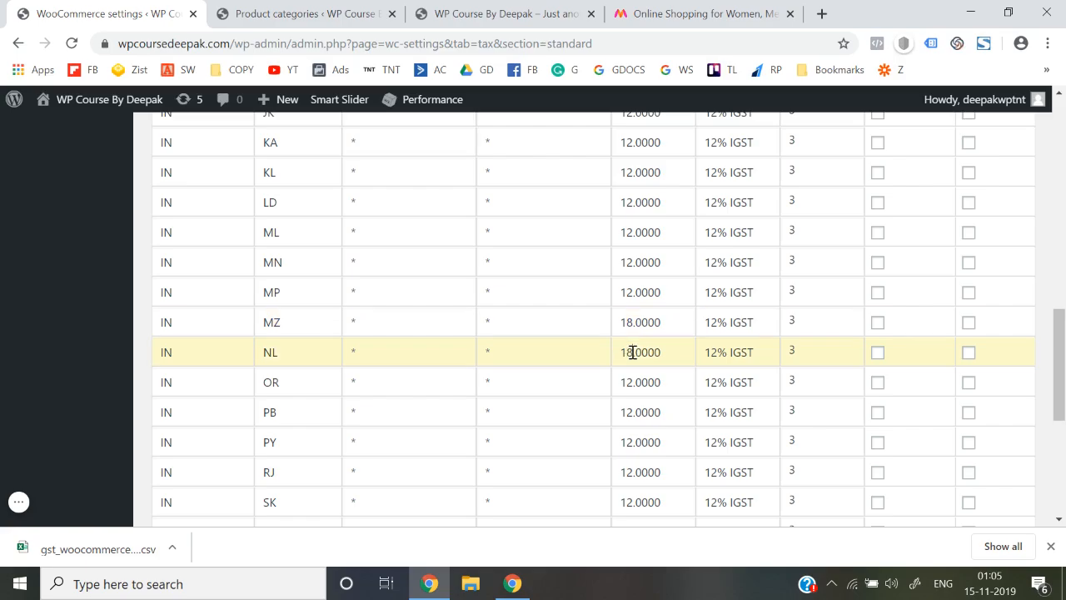
pyautogui.scroll(-5, 634, 352)
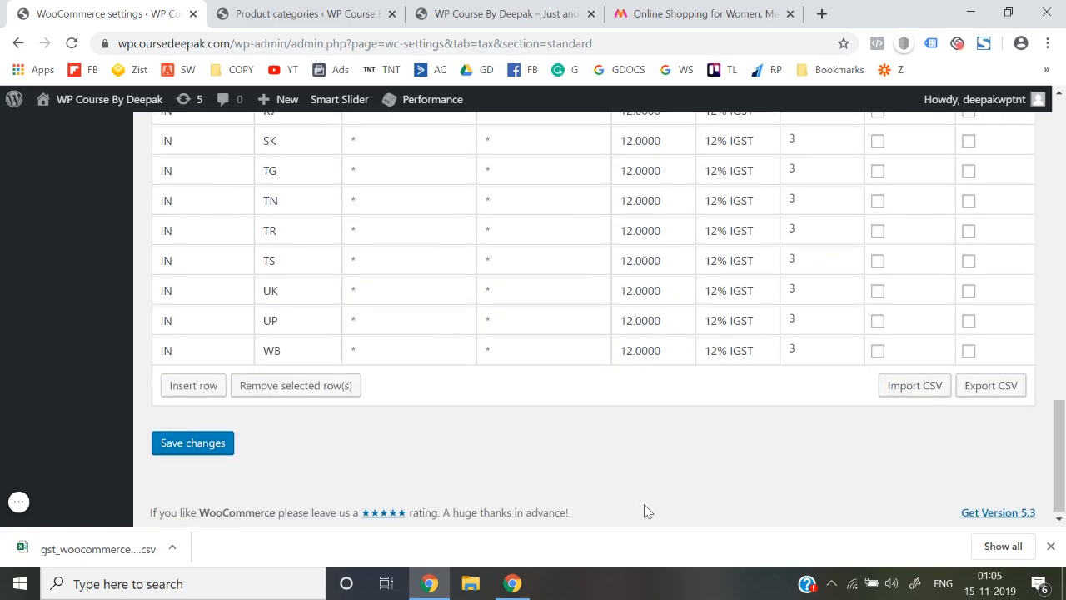
pyautogui.click(197, 448)
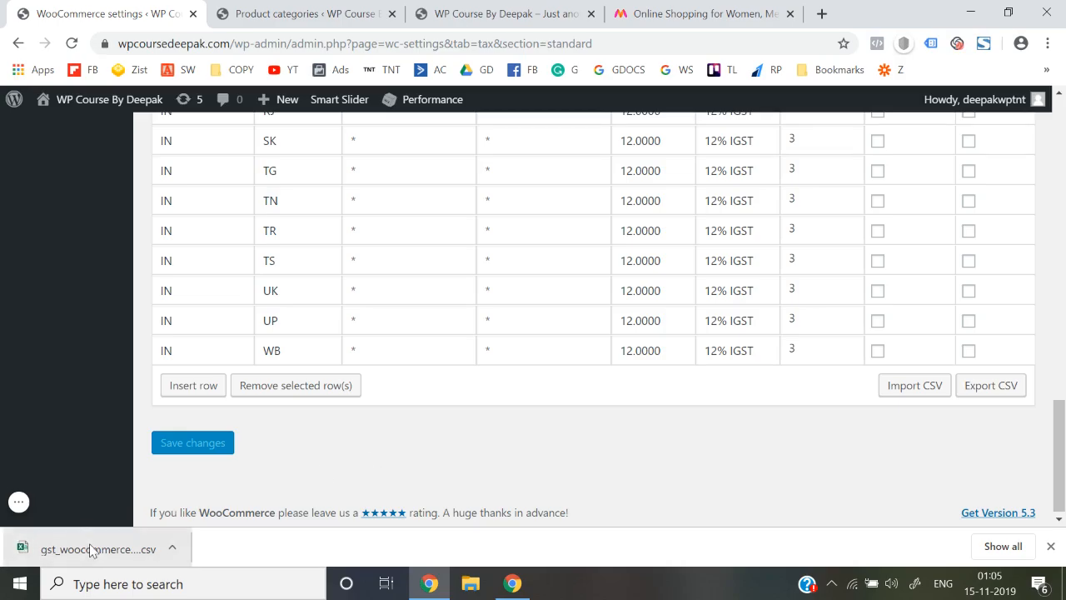
# Step: Dismiss the plugin recommendation notice above the standard tax rates and try to switch to the general settings
pyautogui.scroll(15, 444, 448)
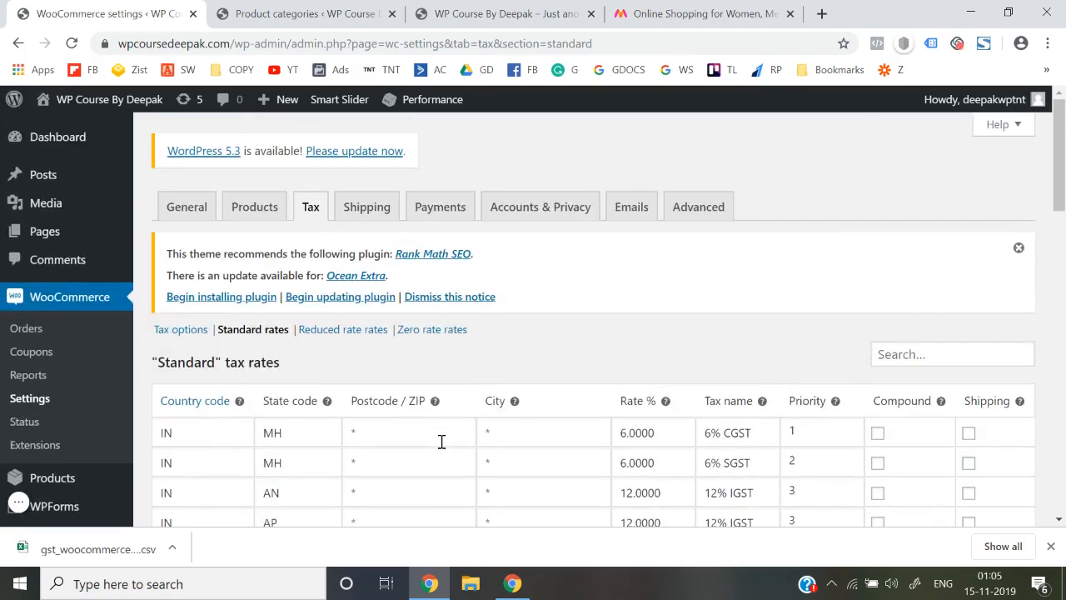
pyautogui.click(1019, 247)
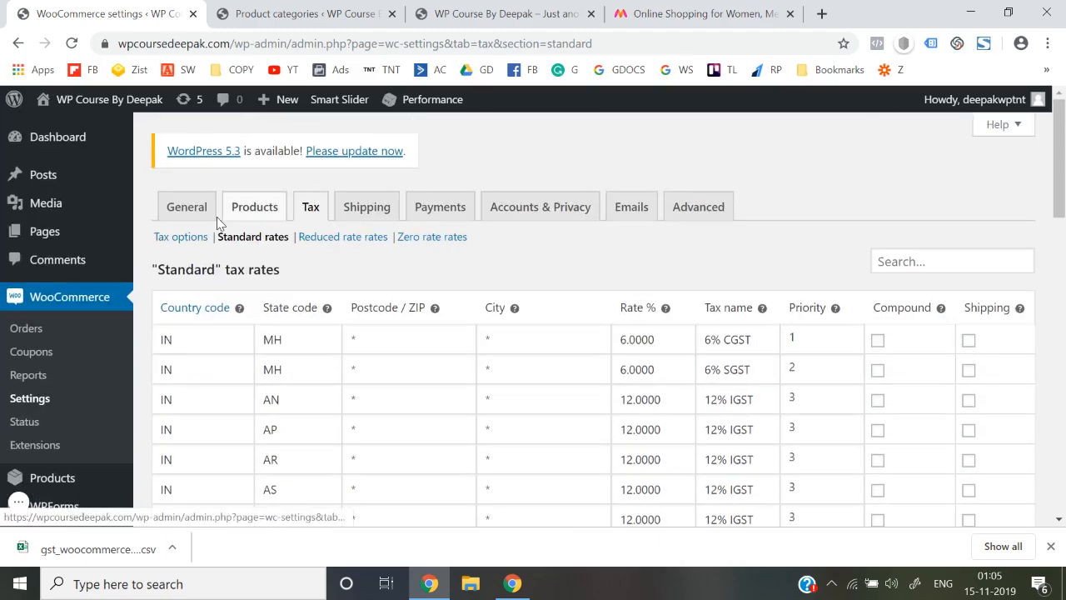
pyautogui.click(186, 210)
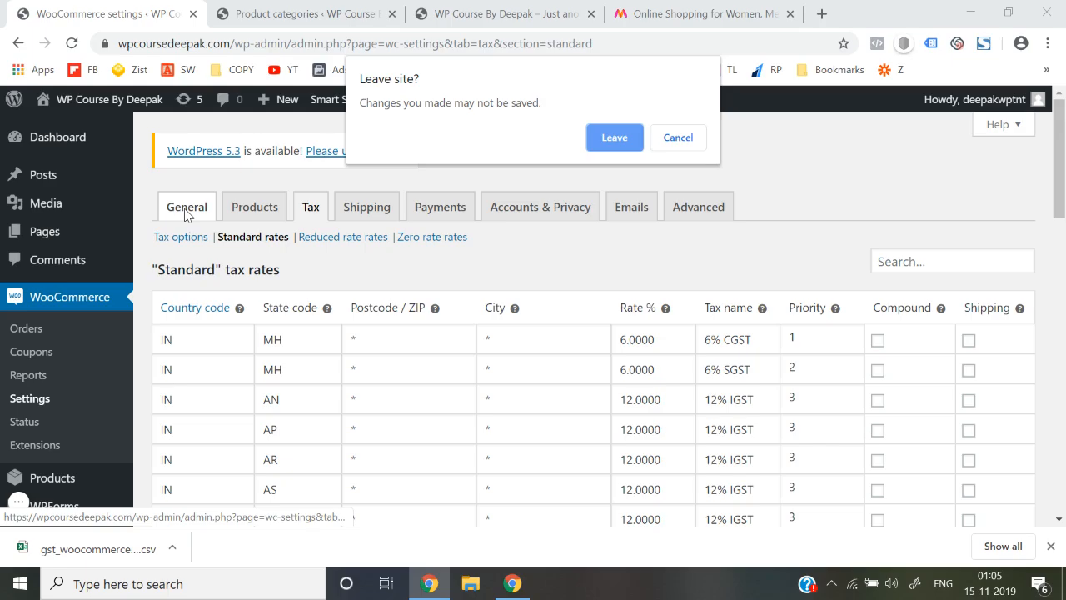
pyautogui.click(678, 138)
# Step: Check the standard tax rates from the first to the last state row and try to switch to the product settings
pyautogui.scroll(-8, 635, 250)
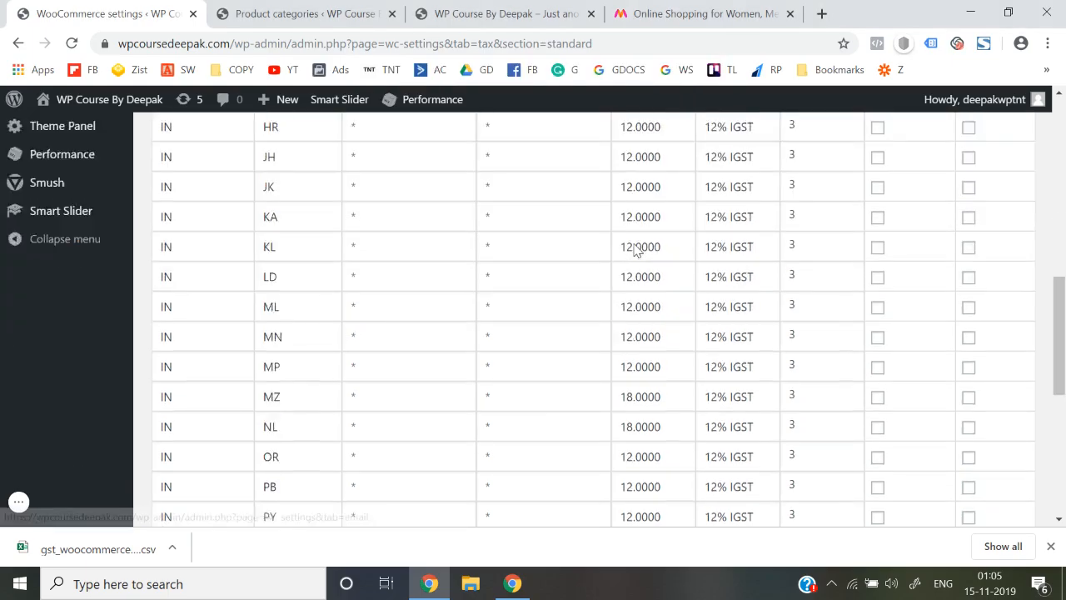
pyautogui.scroll(-5, 635, 250)
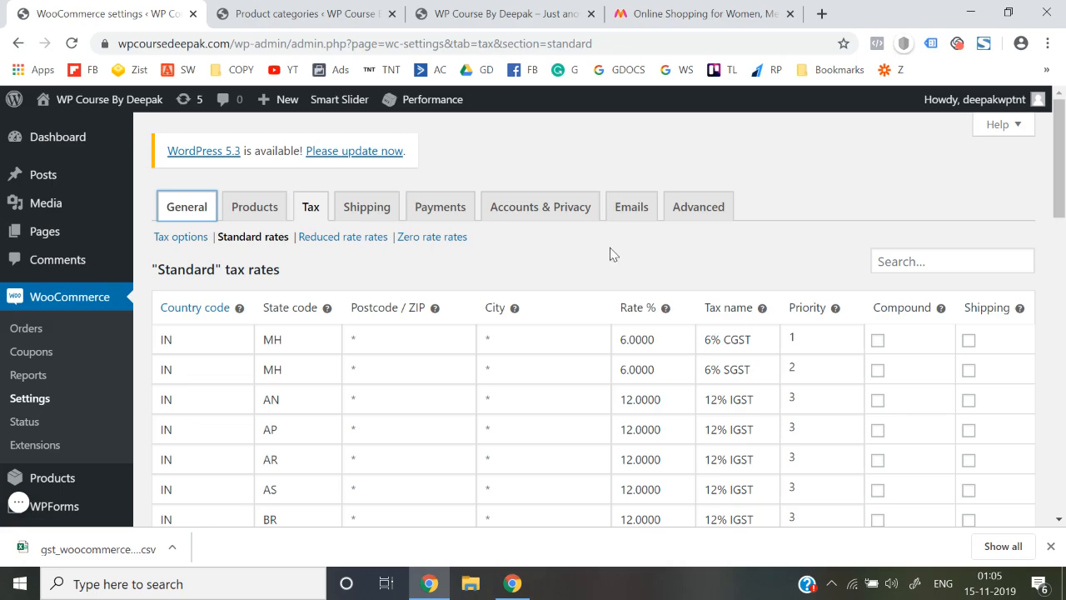
pyautogui.scroll(-15, 702, 254)
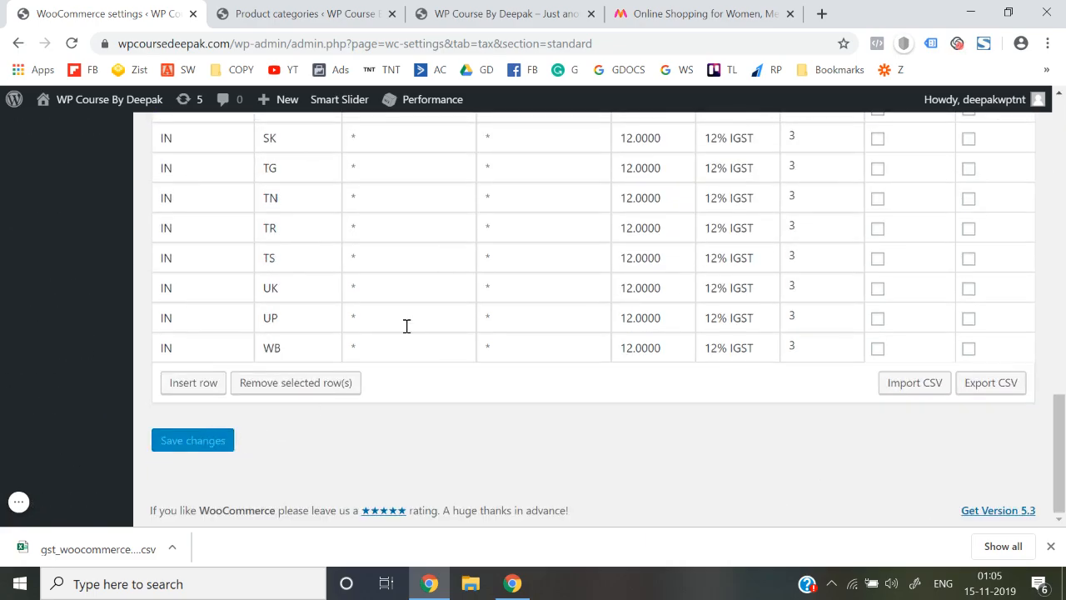
pyautogui.scroll(15, 407, 326)
pyautogui.click(255, 207)
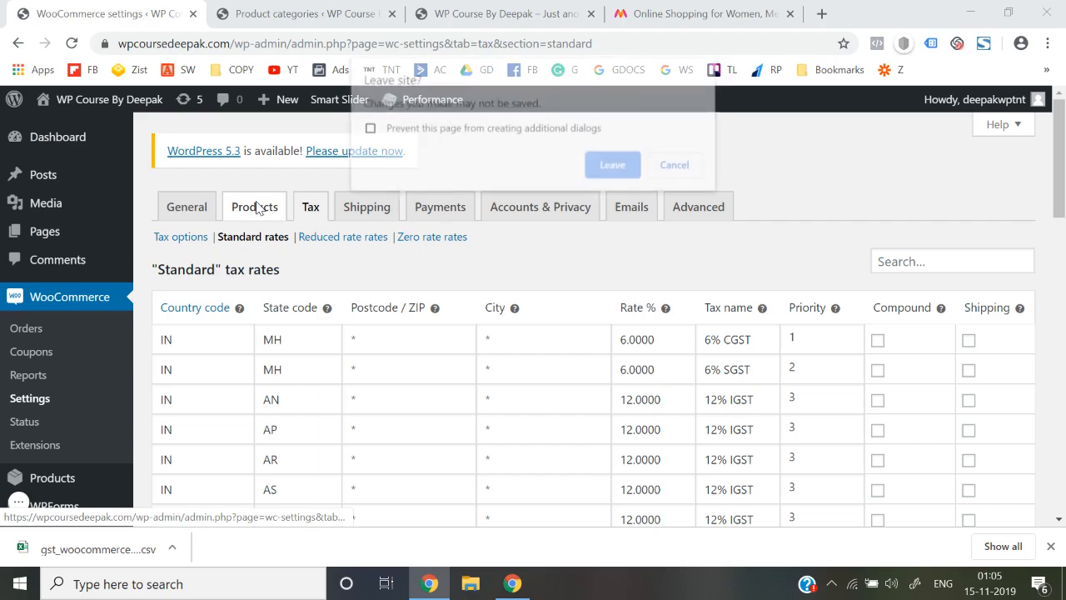
pyautogui.click(678, 166)
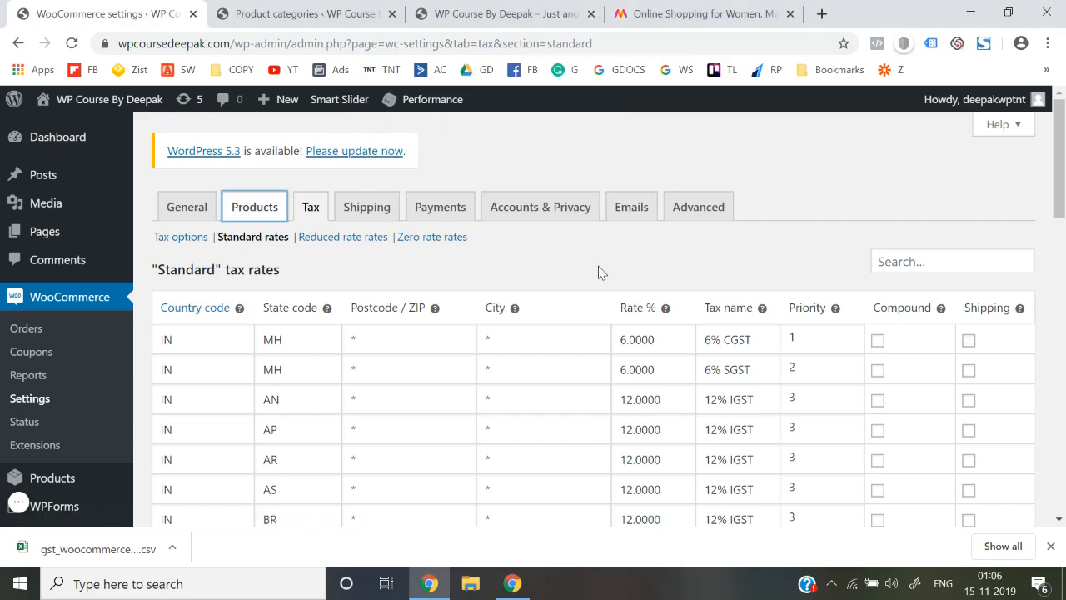
# Step: Close the downloads bar and leave the standard tax rates for the general settings without saving again
pyautogui.click(1050, 546)
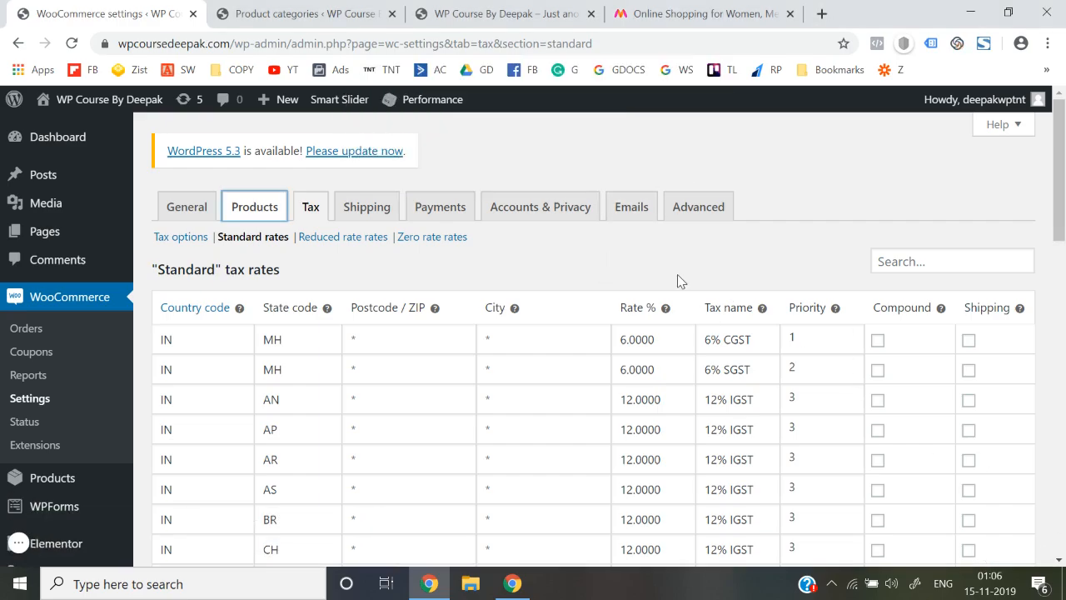
pyautogui.click(196, 222)
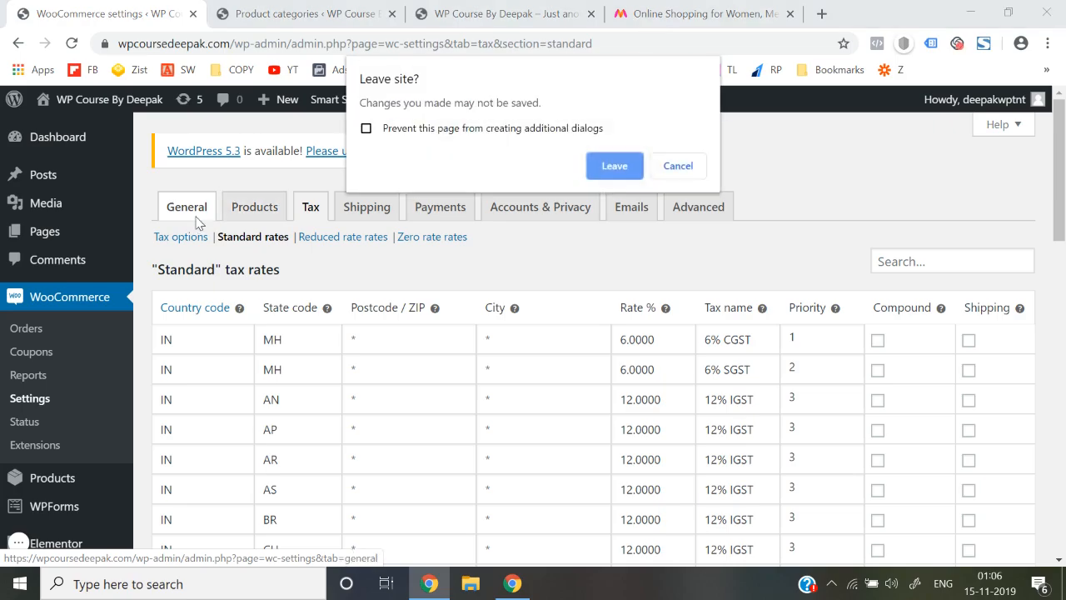
pyautogui.click(628, 170)
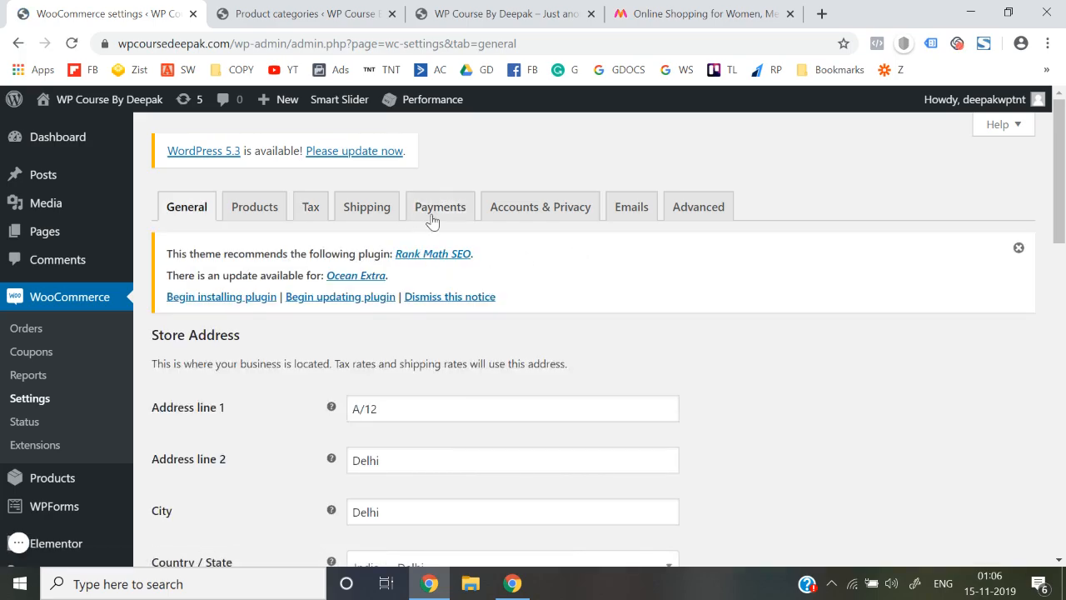
# Step: Reopen the standard tax rates and examine the state codes, rate percentages and tax names across the whole list
pyautogui.click(311, 210)
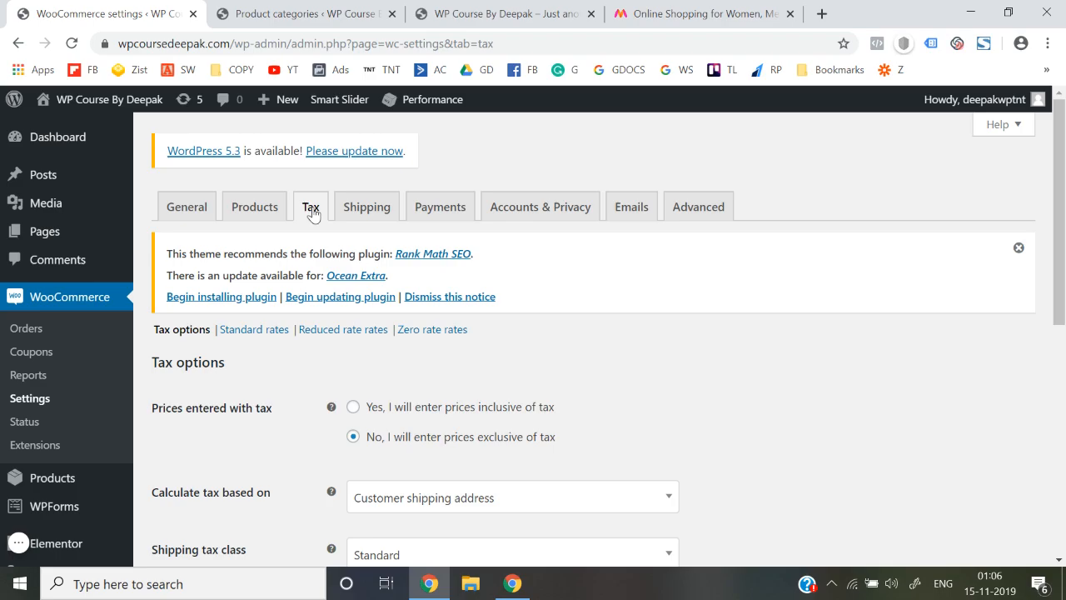
pyautogui.scroll(-5, 436, 368)
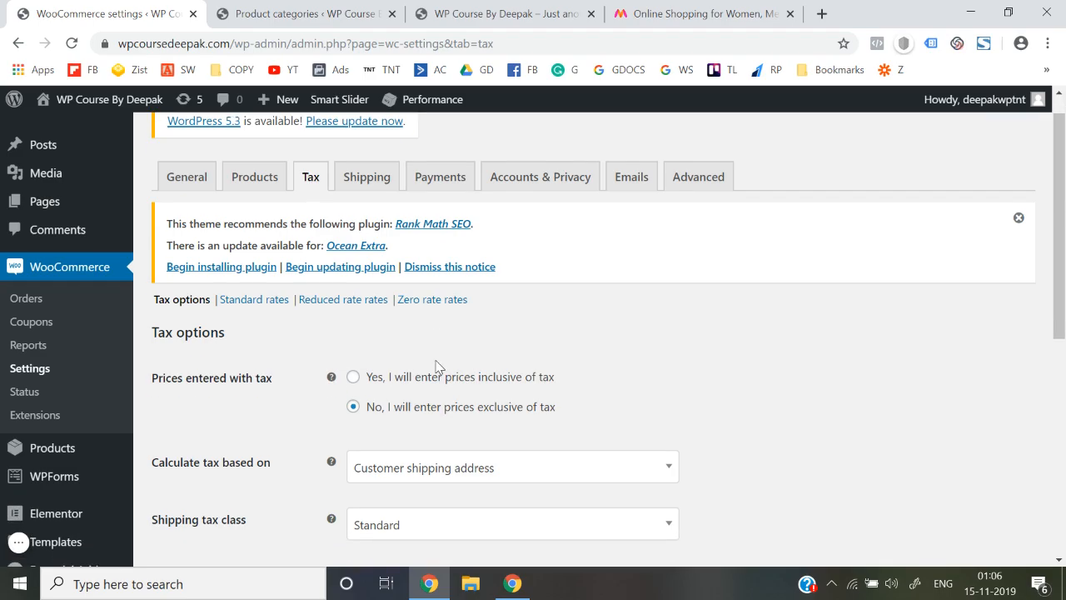
pyautogui.scroll(5, 436, 368)
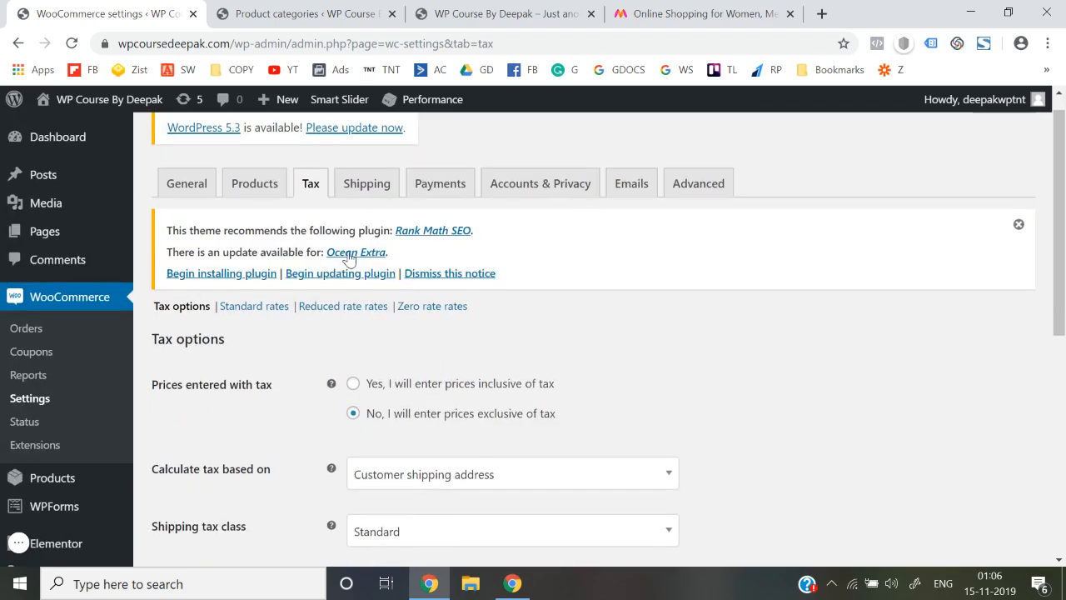
pyautogui.click(265, 307)
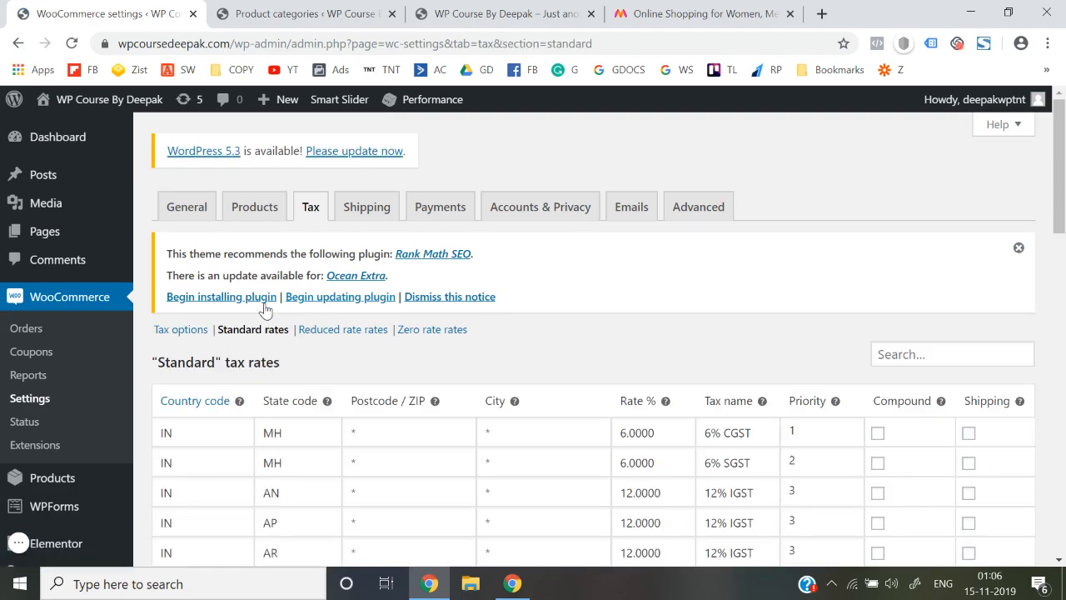
pyautogui.scroll(-10, 535, 374)
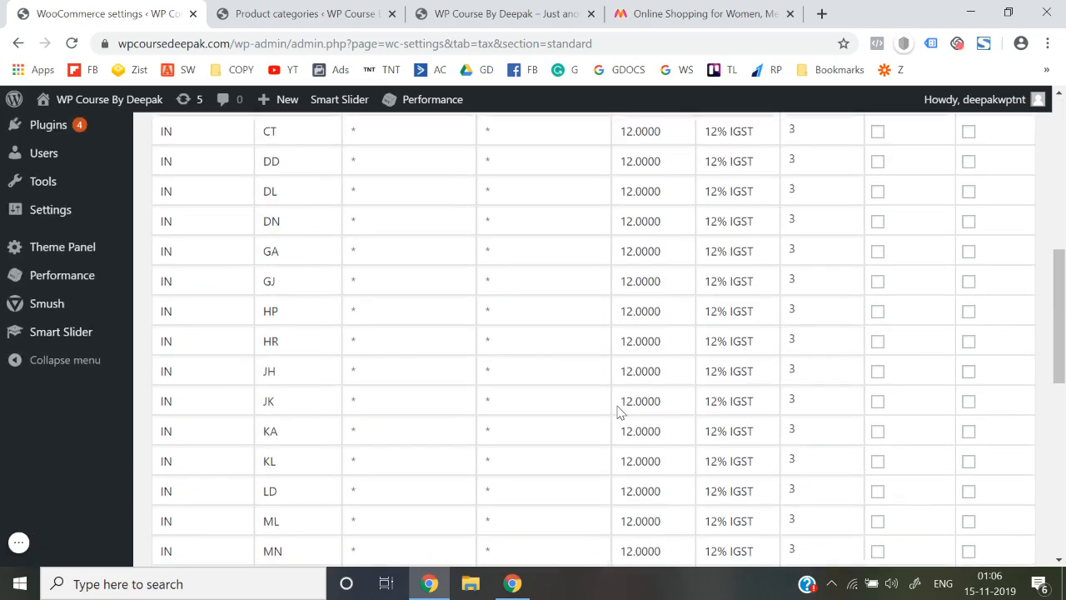
pyautogui.scroll(-4, 618, 407)
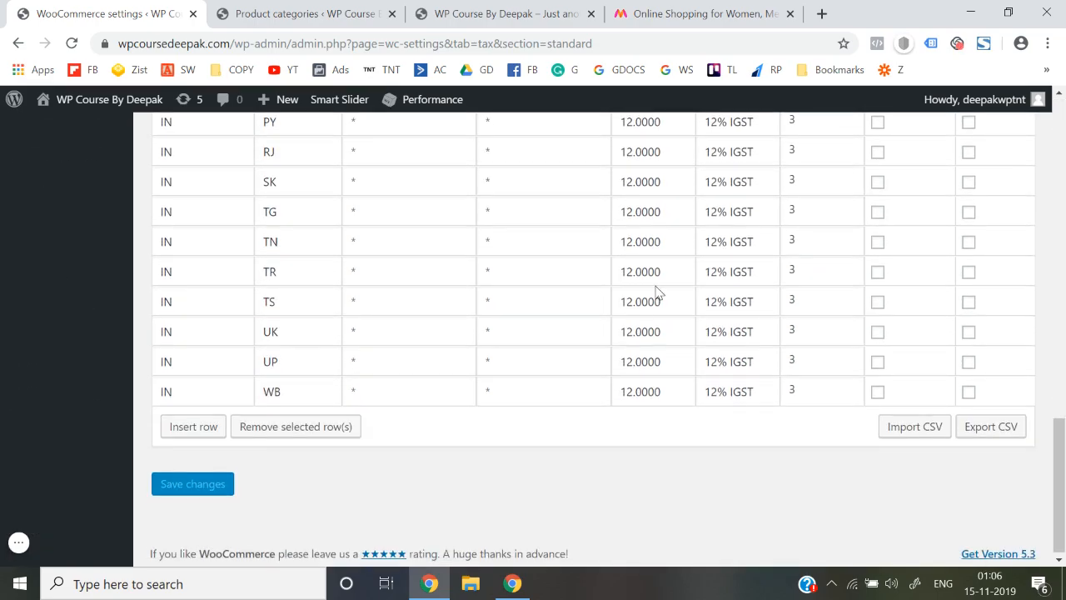
pyautogui.scroll(-1, 670, 332)
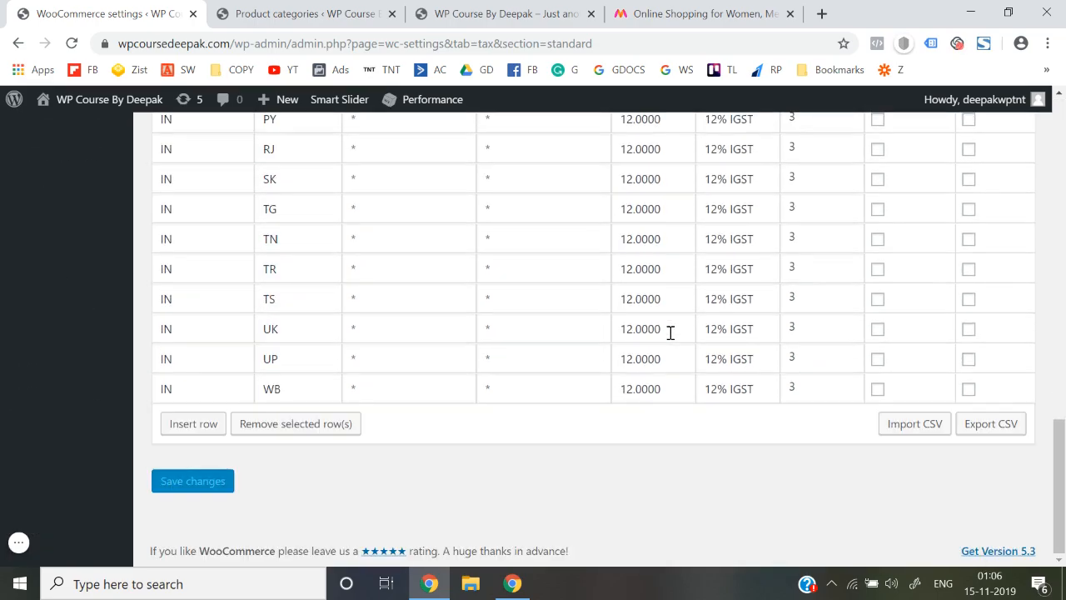
pyautogui.scroll(8, 671, 333)
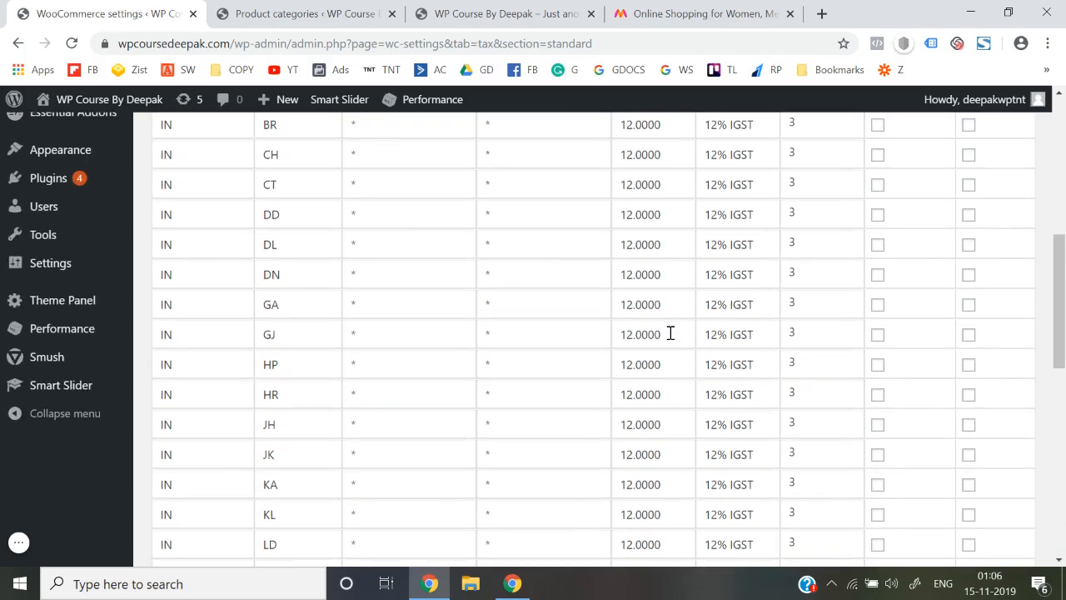
pyautogui.scroll(5, 167, 267)
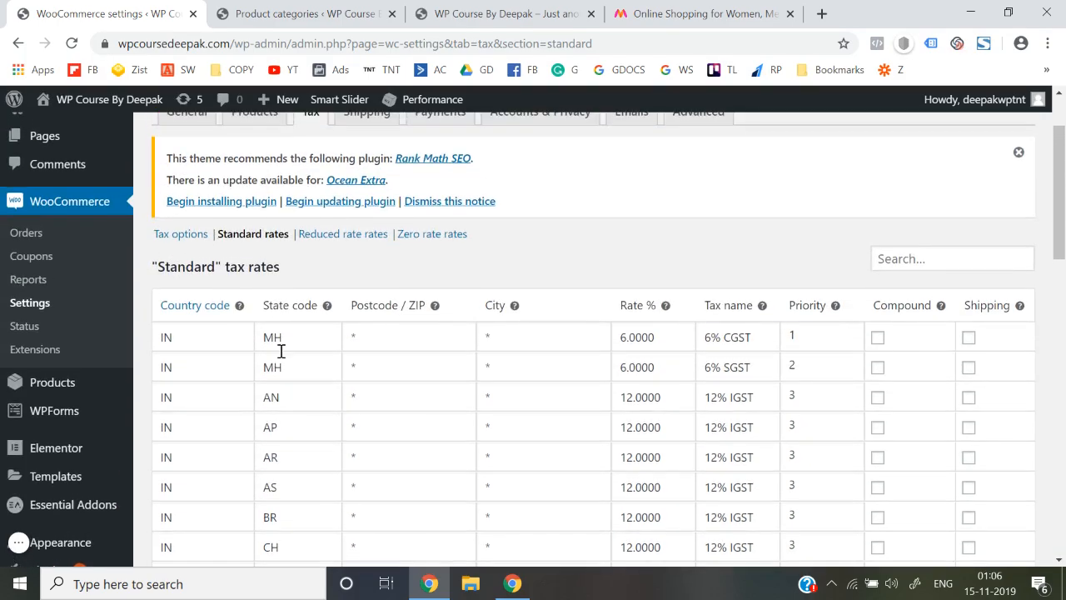
pyautogui.scroll(-2, 281, 351)
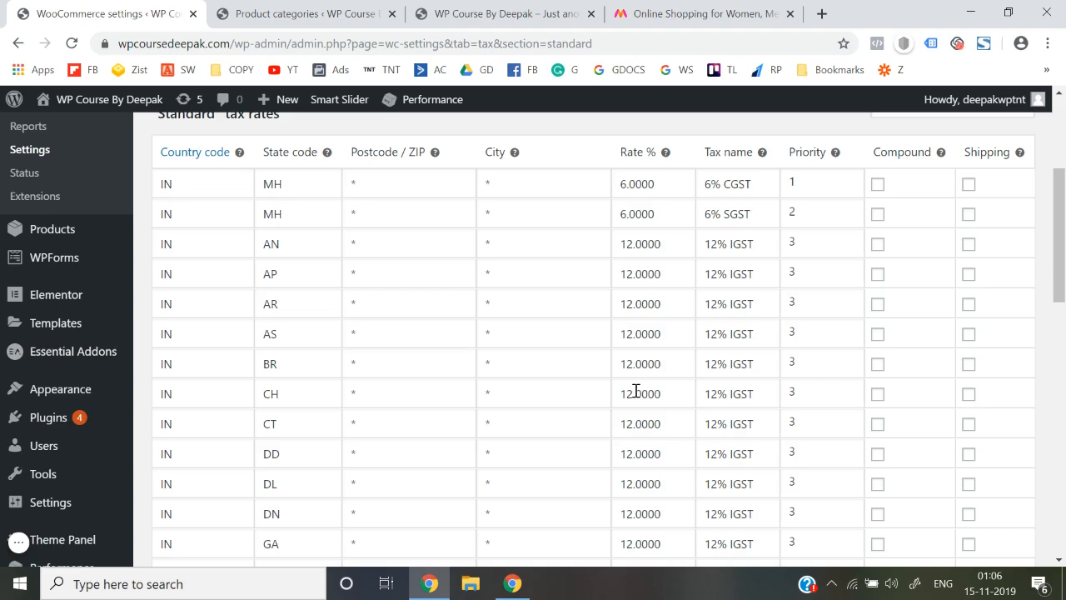
pyautogui.scroll(3, 636, 391)
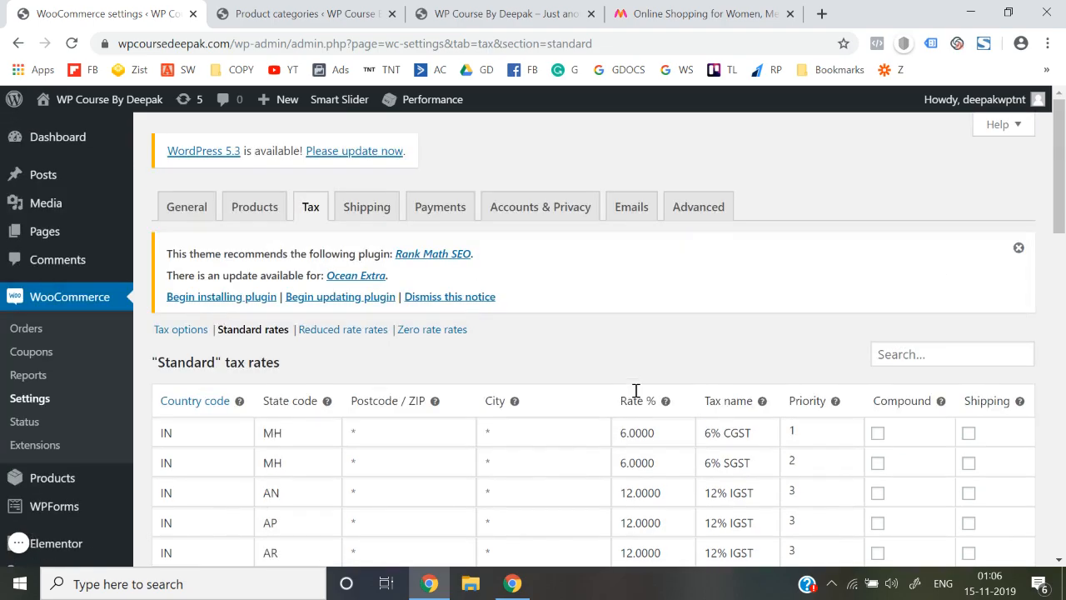
# Step: Return from the standard tax rates to the general store settings
pyautogui.click(184, 224)
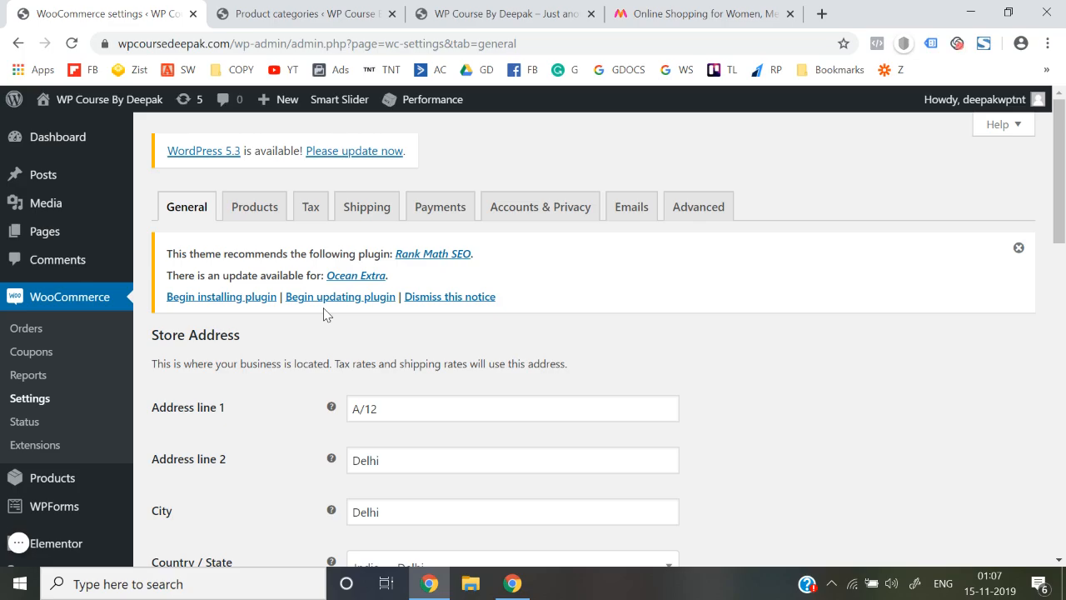
pyautogui.click(18, 544)
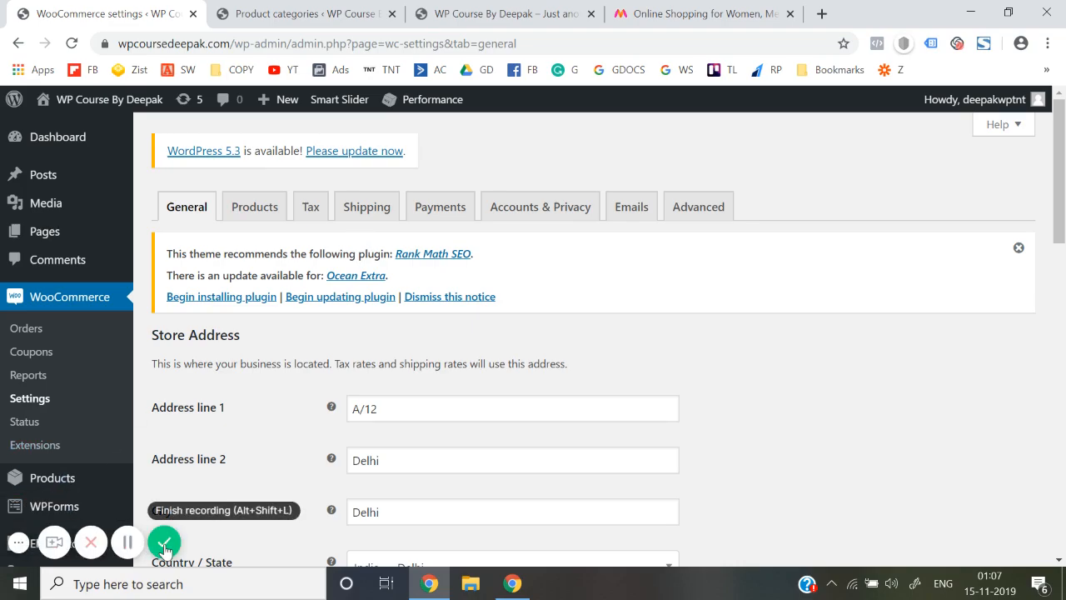